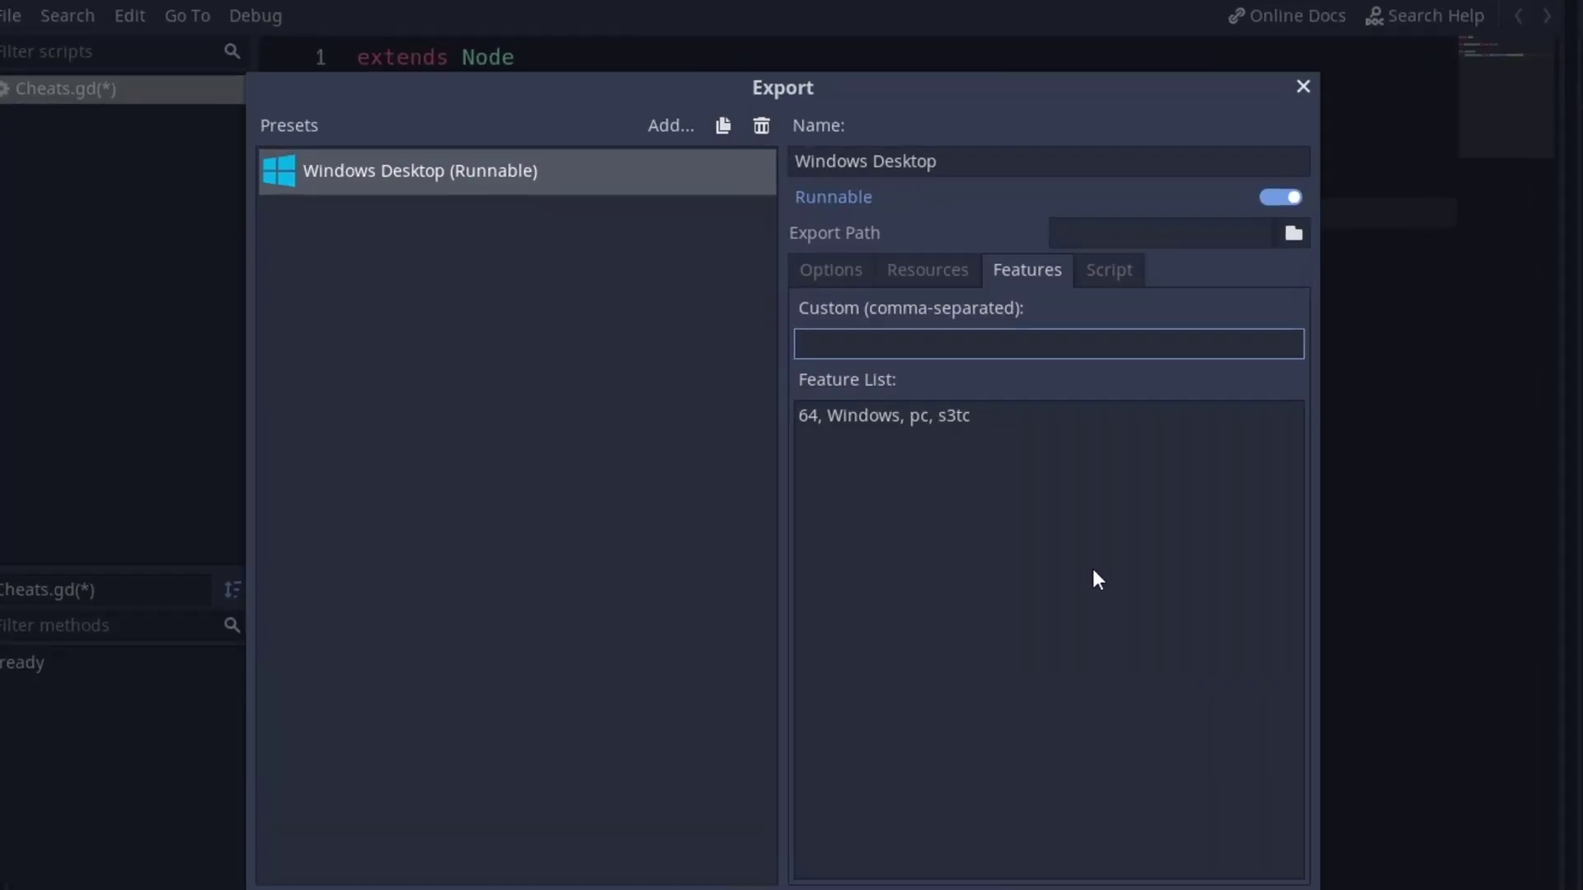
text(cheats_enabled)
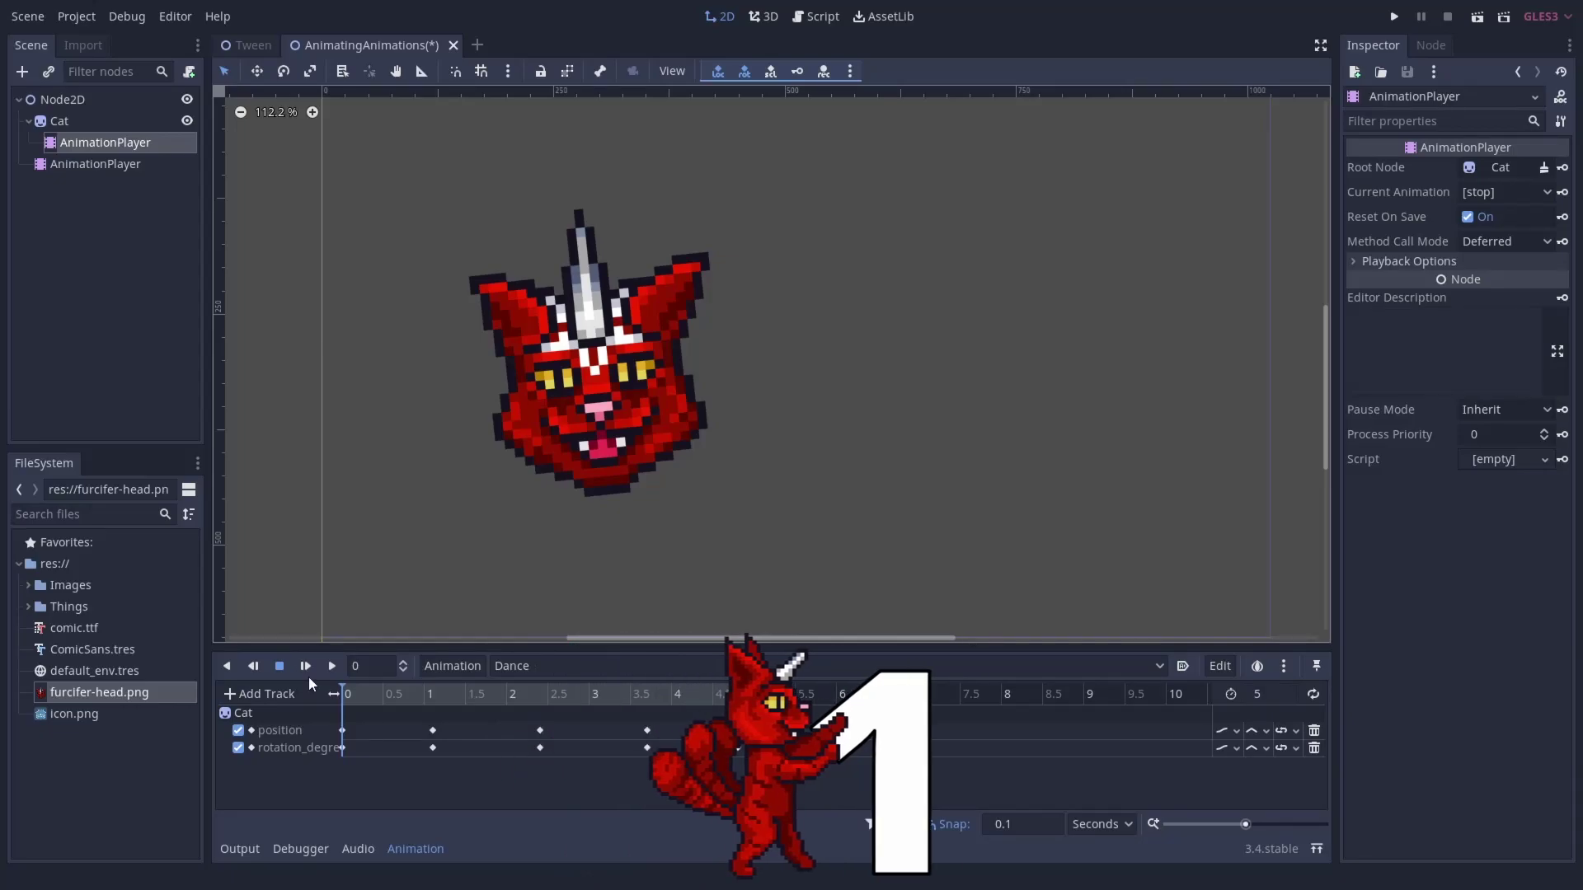
Play the current cat animation from the start to preview it.
click(306, 667)
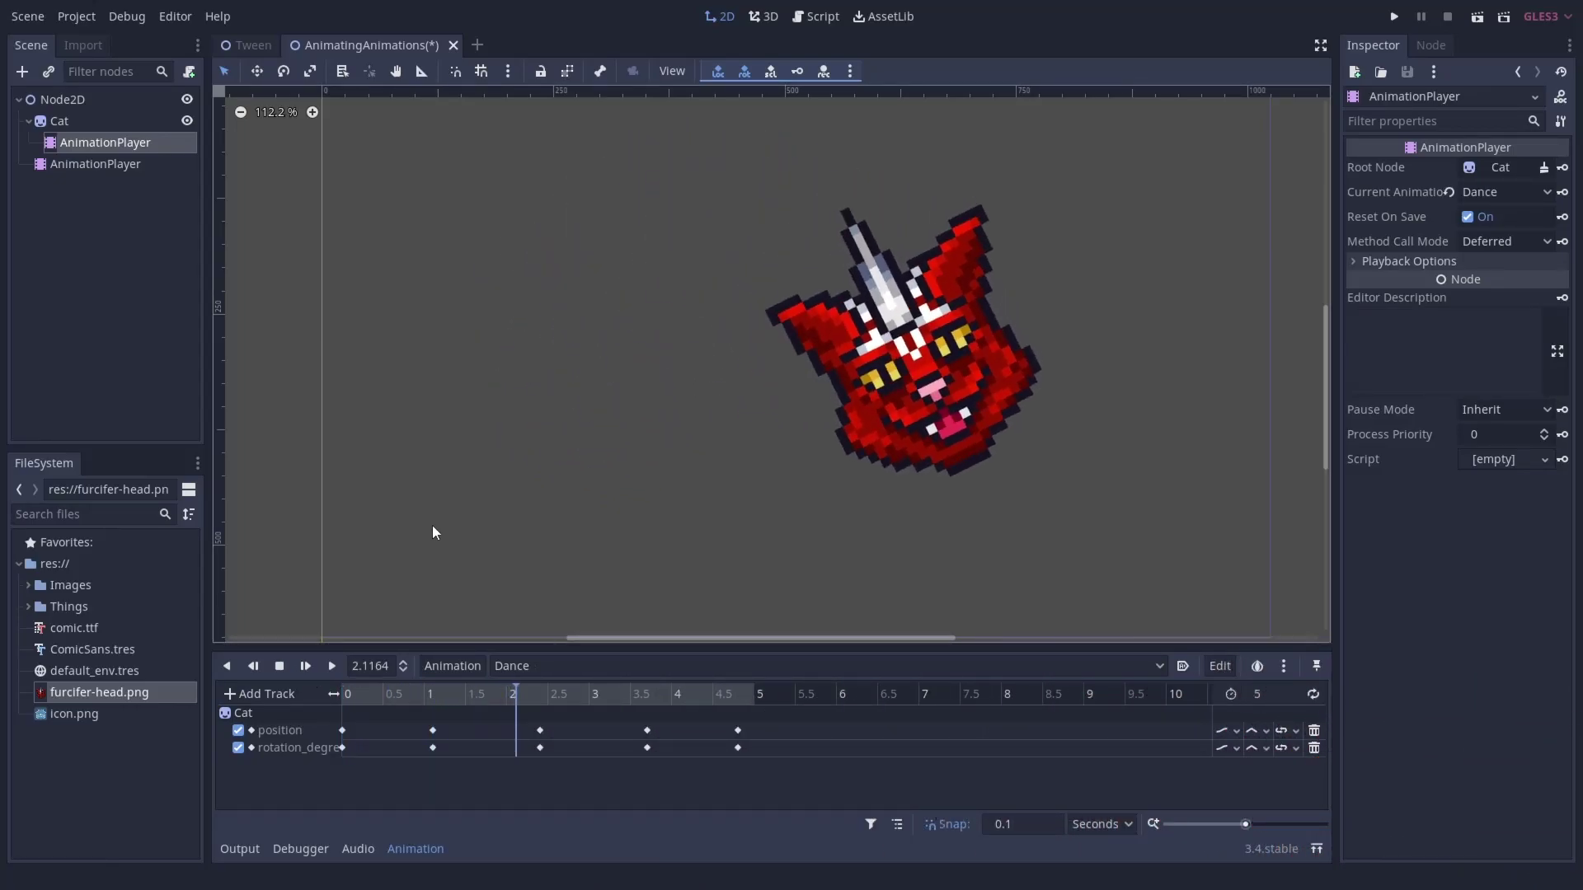
Add an Animation Playback Track targeting the Cat's AnimationPlayer to the Party! animation.
click(277, 701)
click(300, 813)
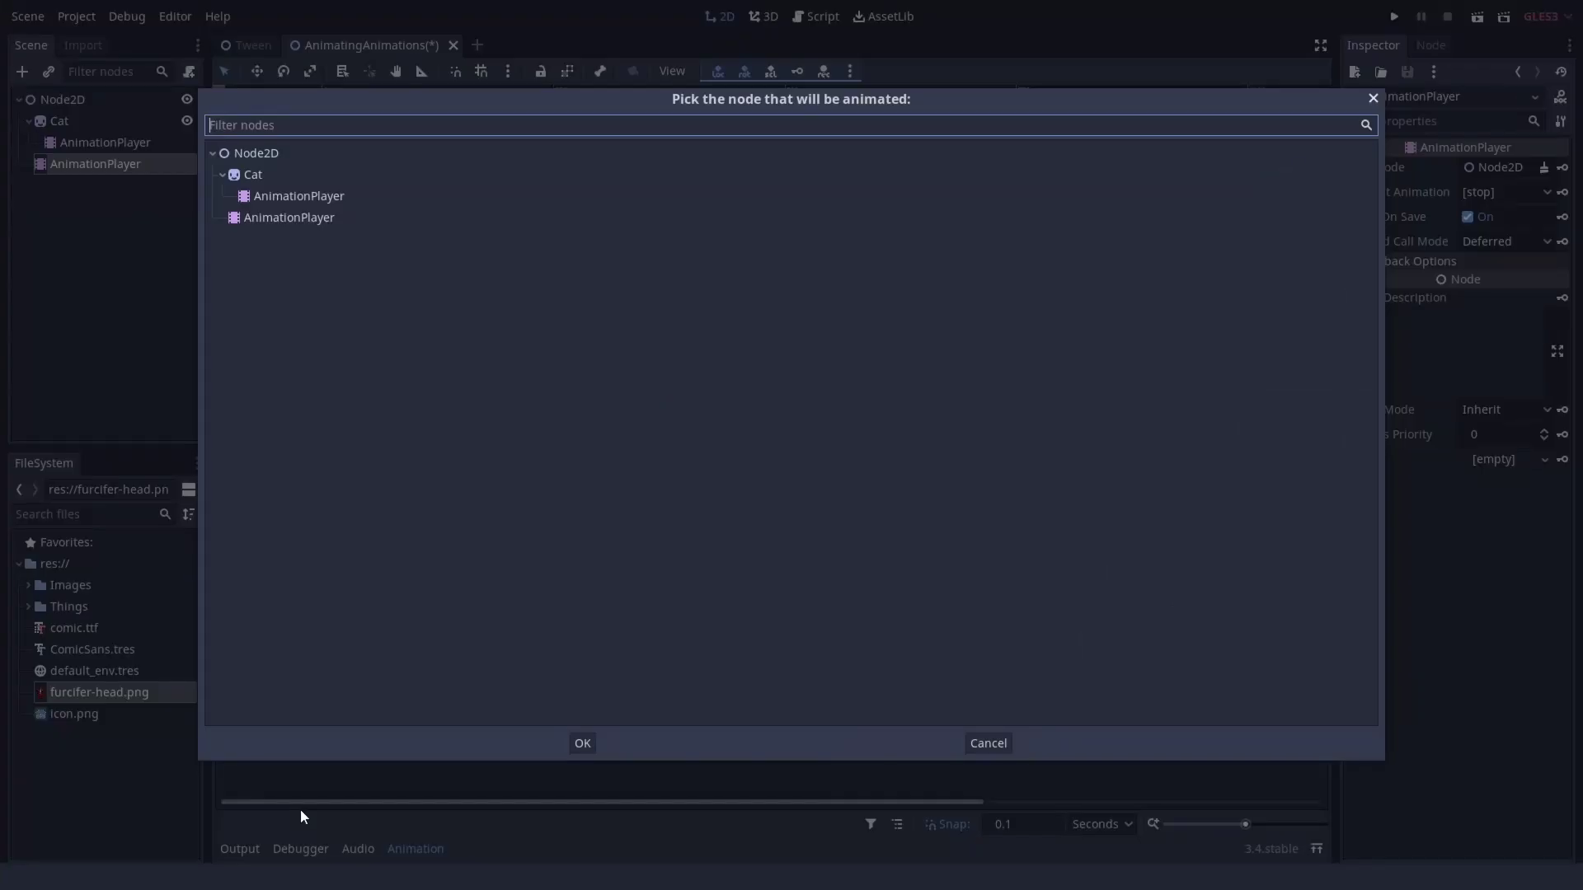
click(309, 198)
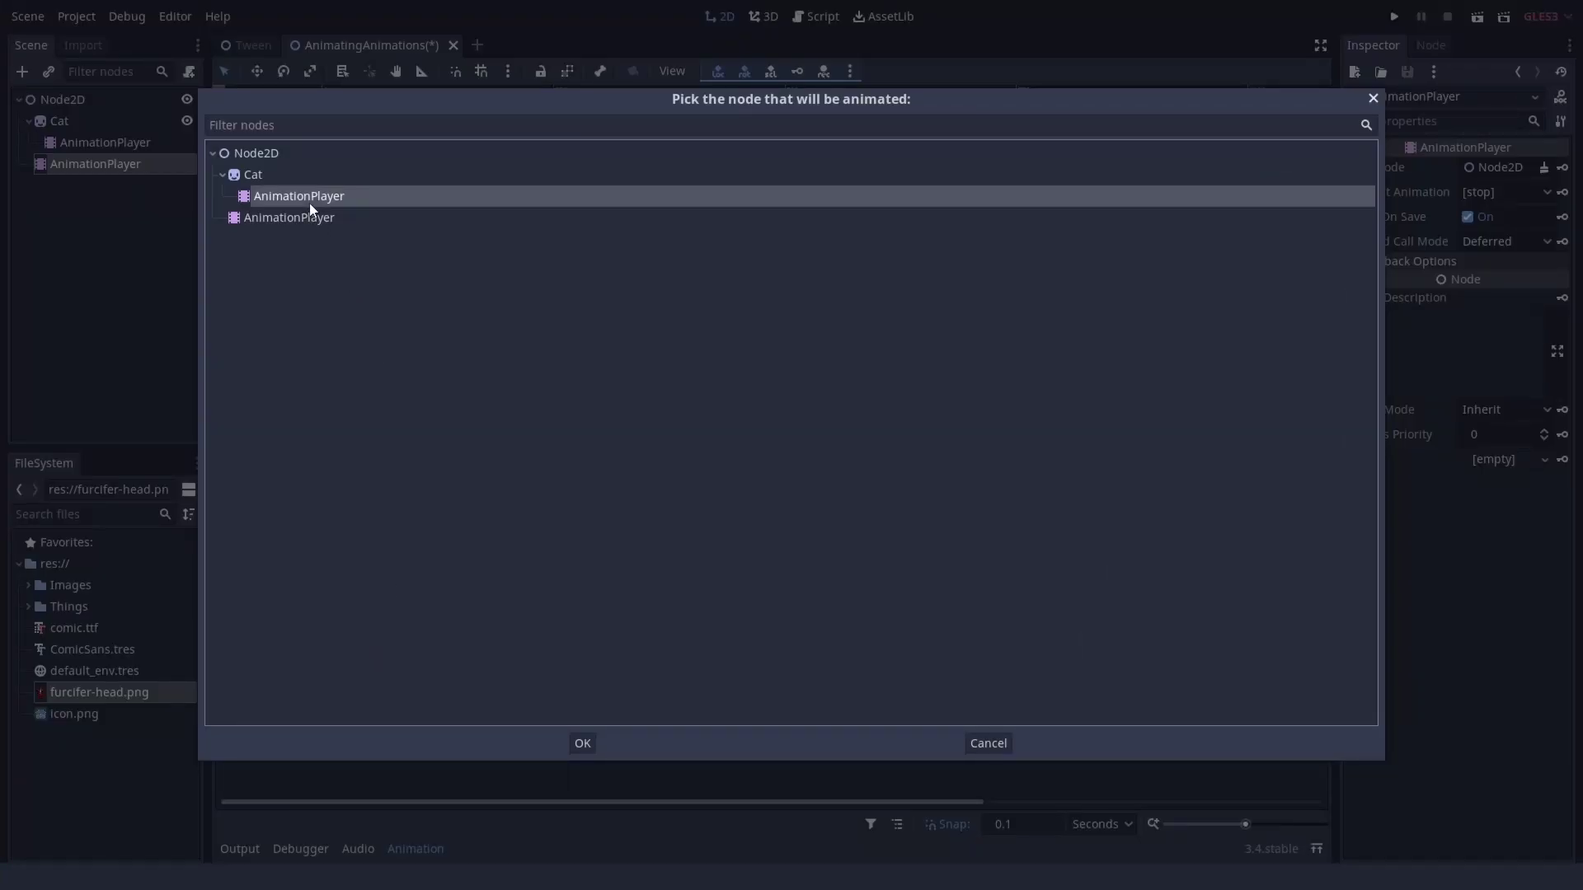
double_click(309, 198)
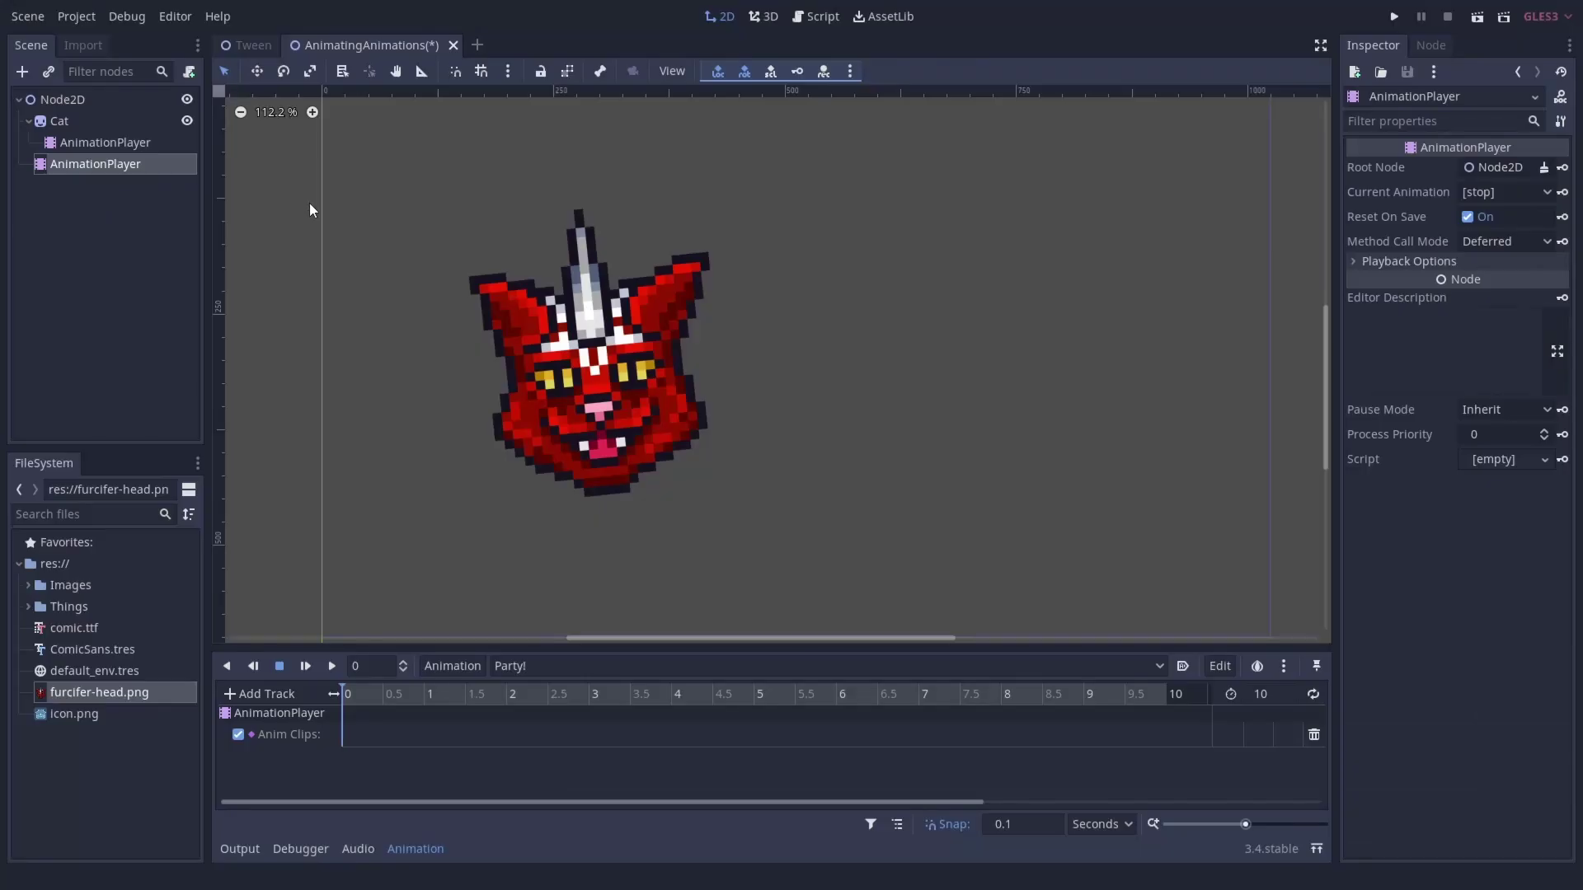
Key the track to play Dance at 0 seconds and again at about 5.3 seconds.
right_click(361, 746)
click(370, 751)
click(1561, 196)
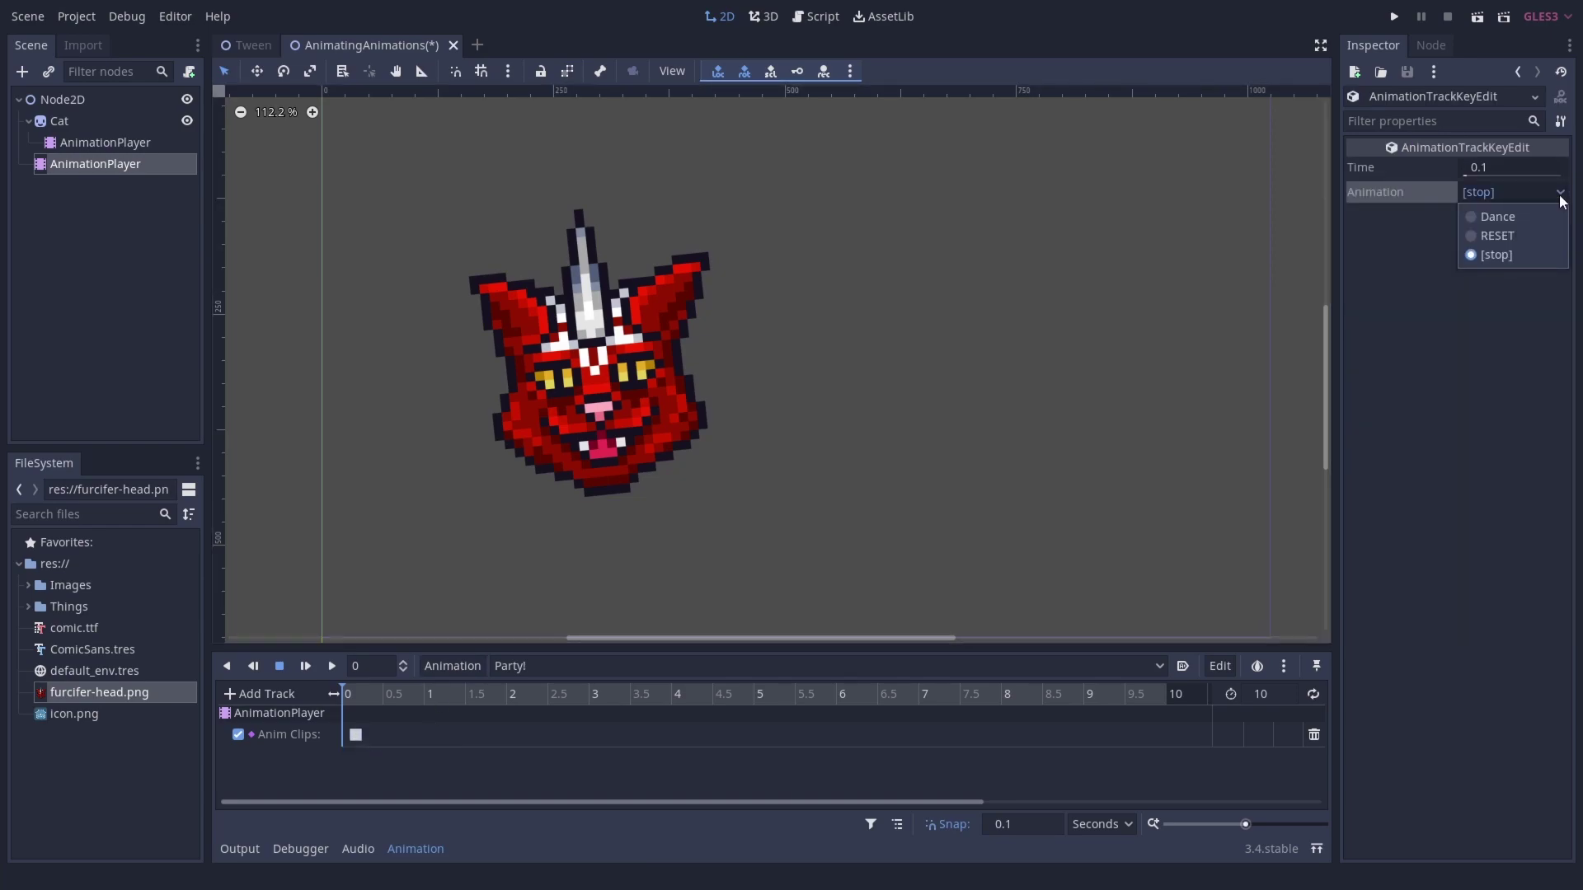
click(1498, 216)
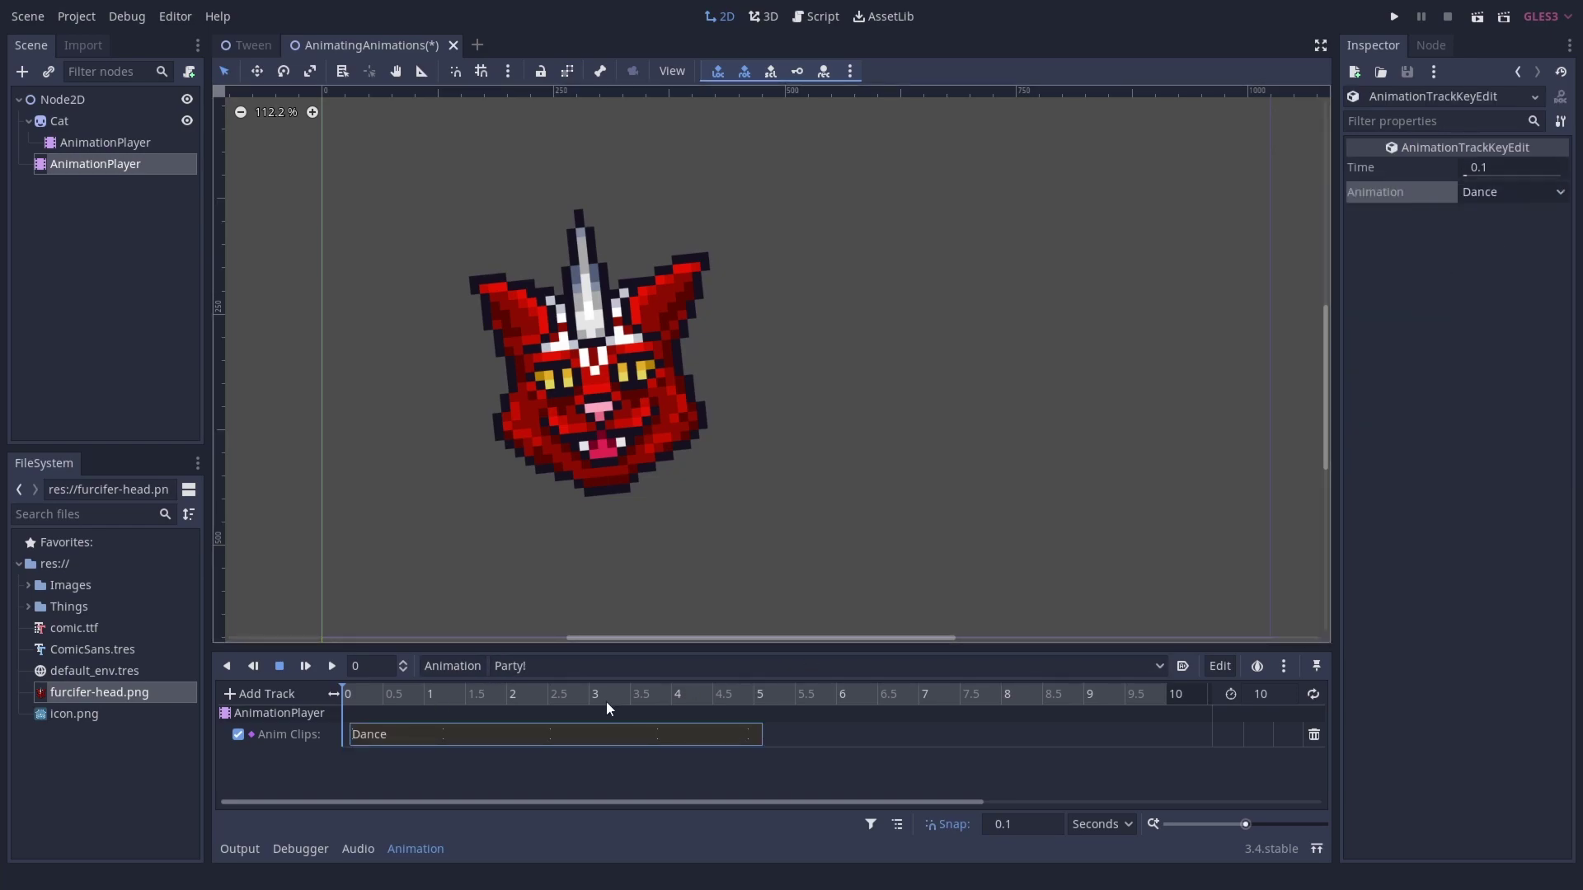
click(779, 694)
right_click(741, 741)
click(789, 749)
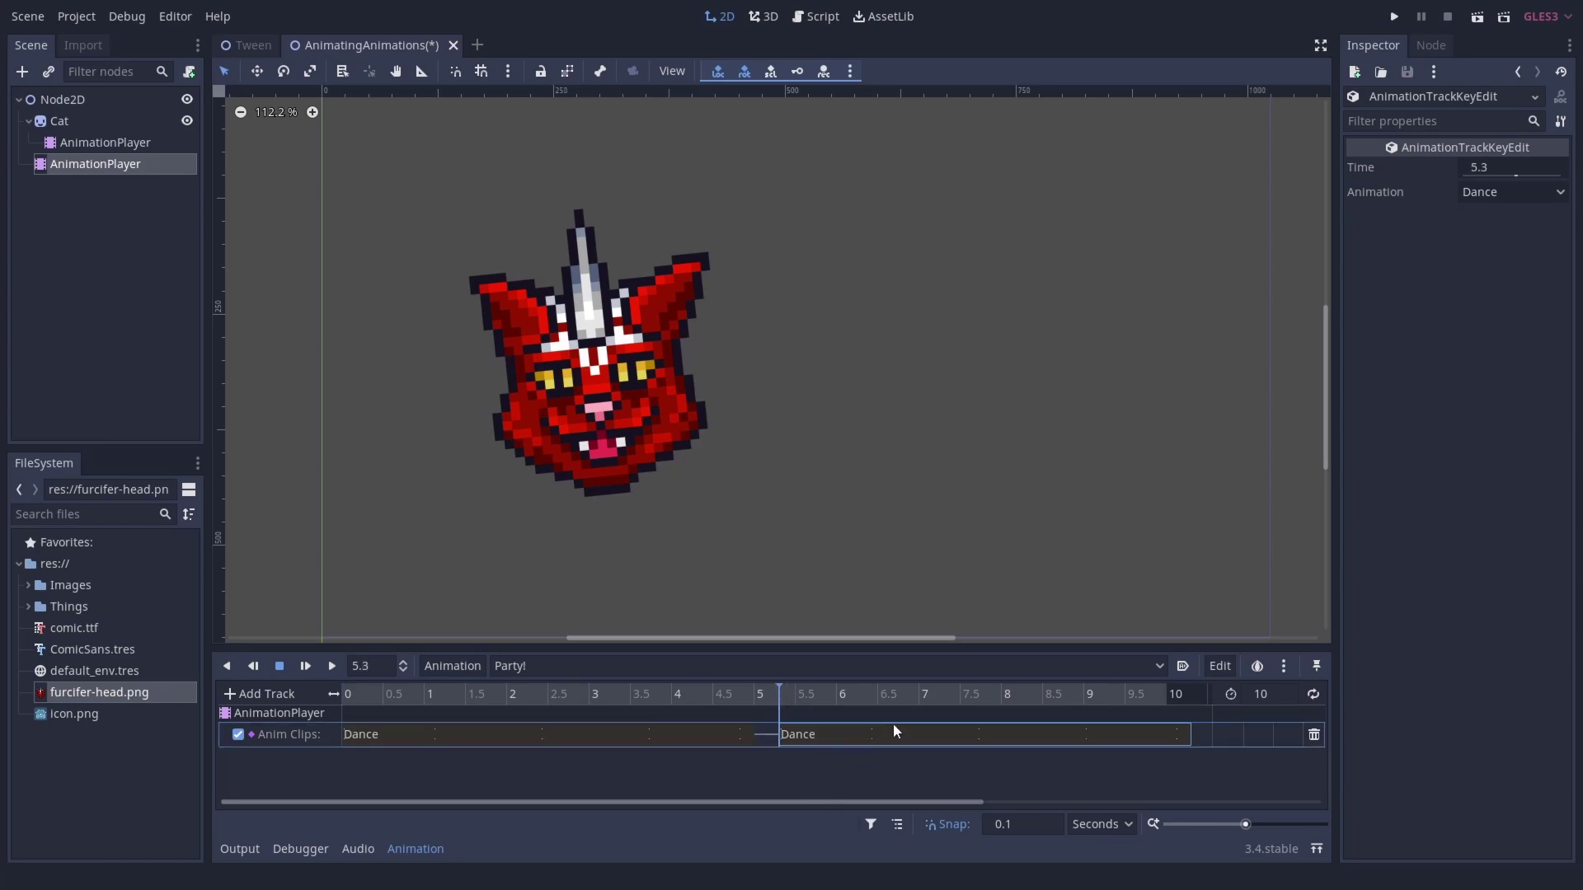
Play Party! from the start, then preview the ShowSpellTexts animation.
click(303, 667)
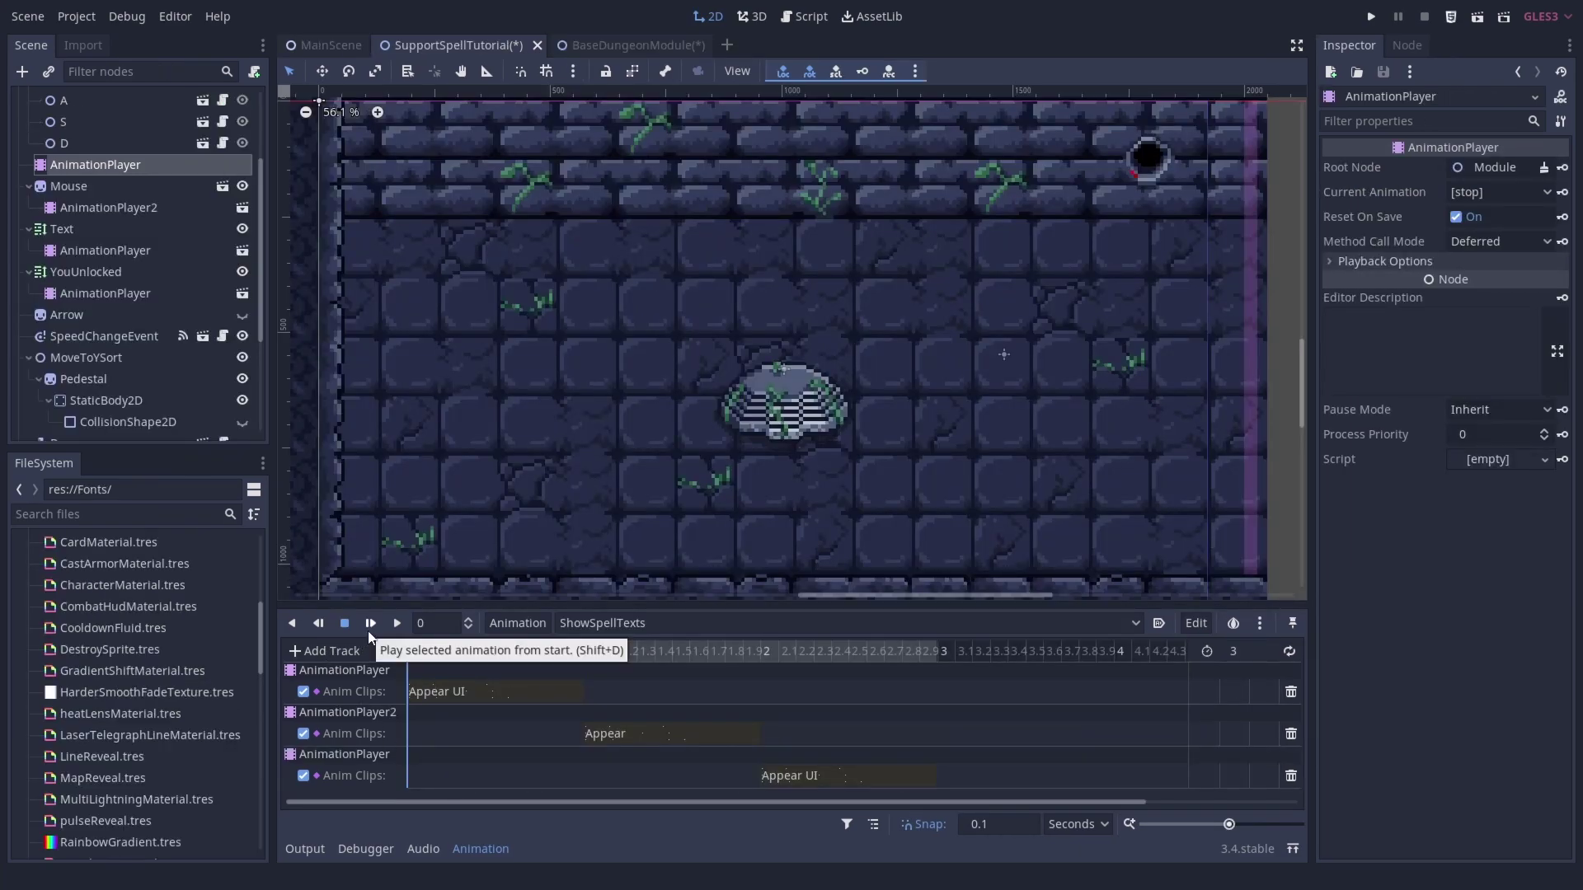
click(370, 623)
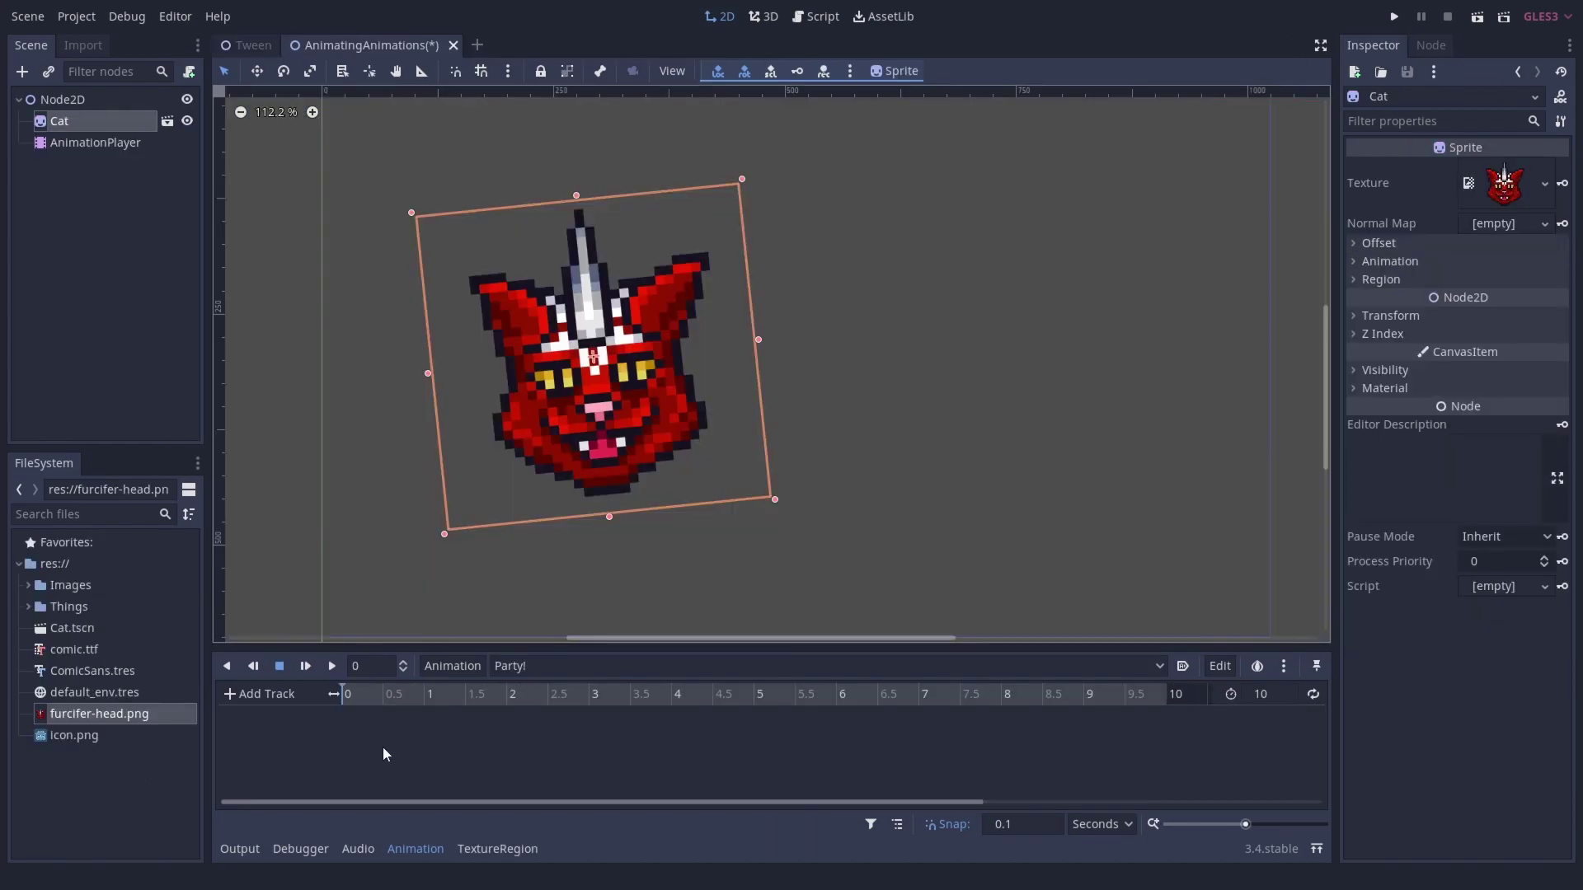
Enable Editable Children on the Cat instance so its inner AnimationPlayer shows in the tree.
right_click(61, 123)
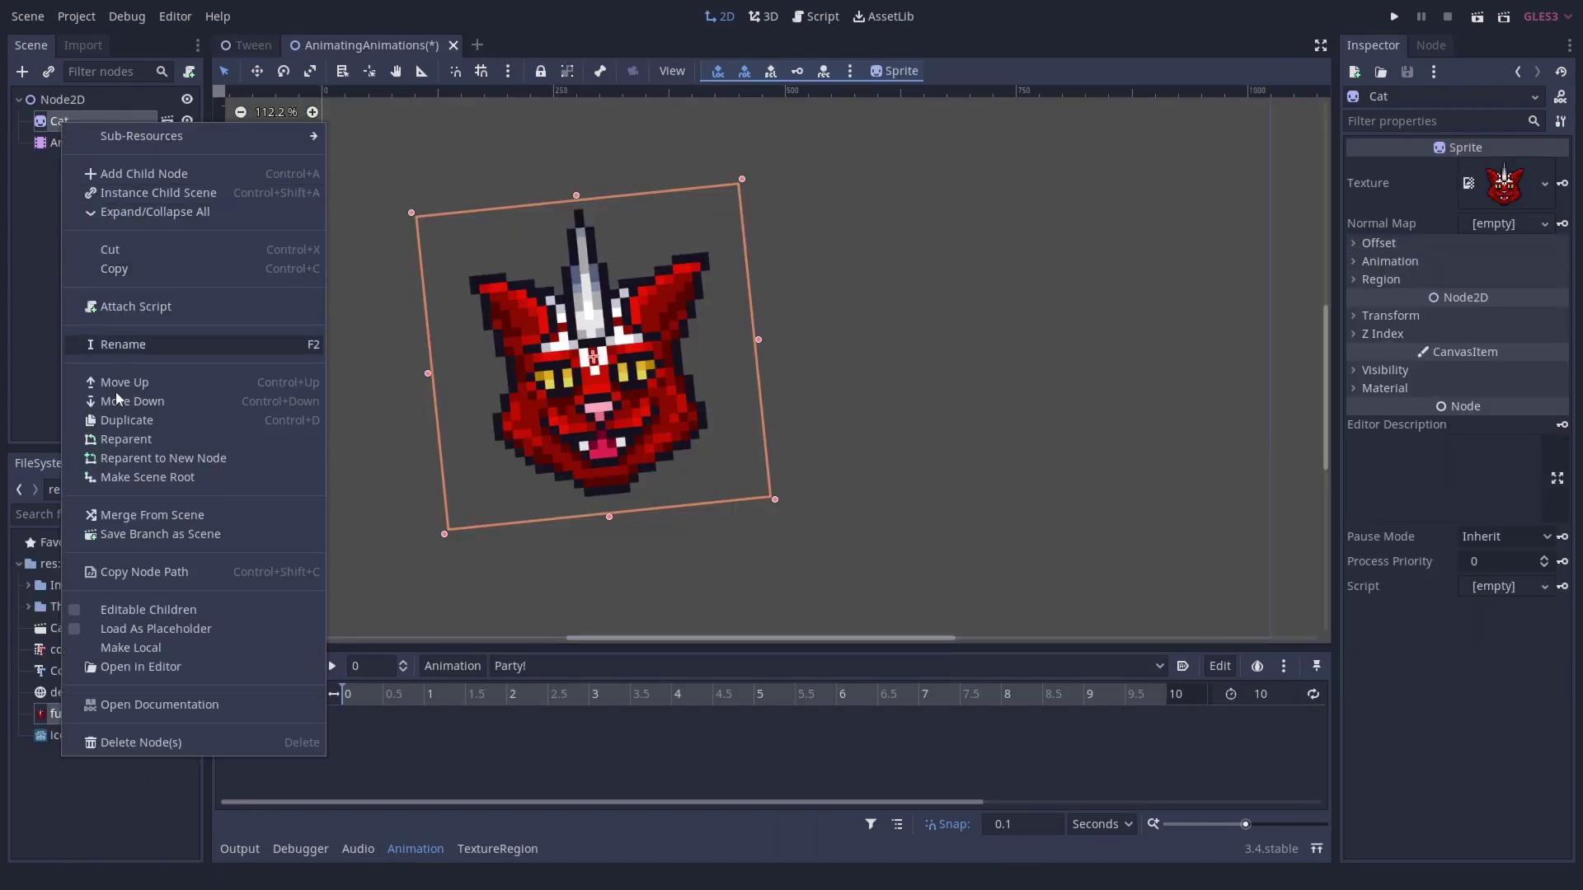
click(76, 611)
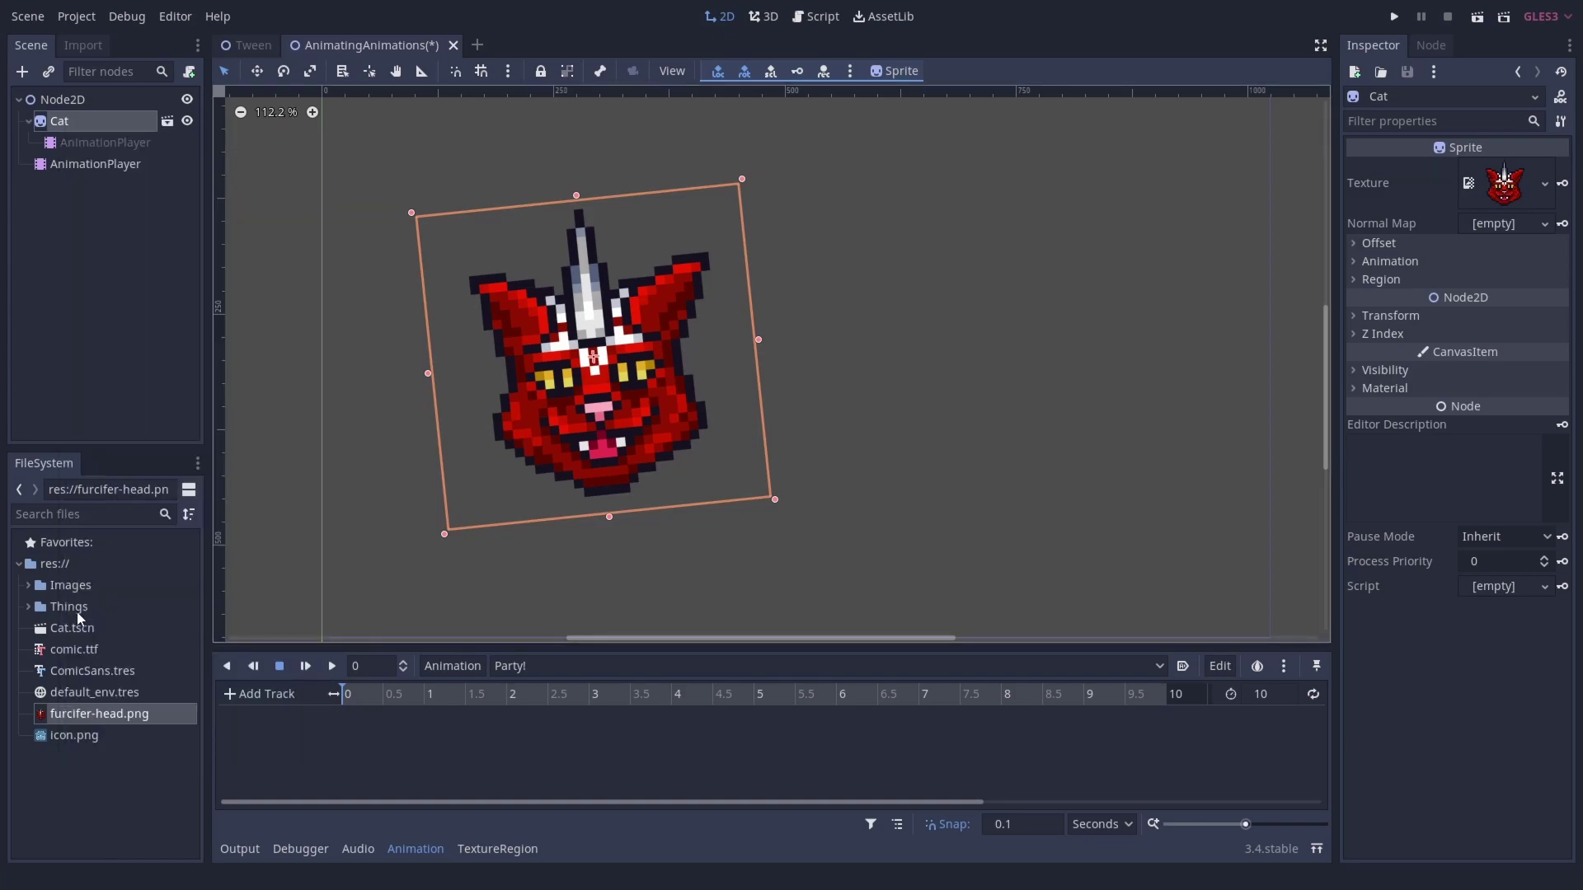
click(263, 694)
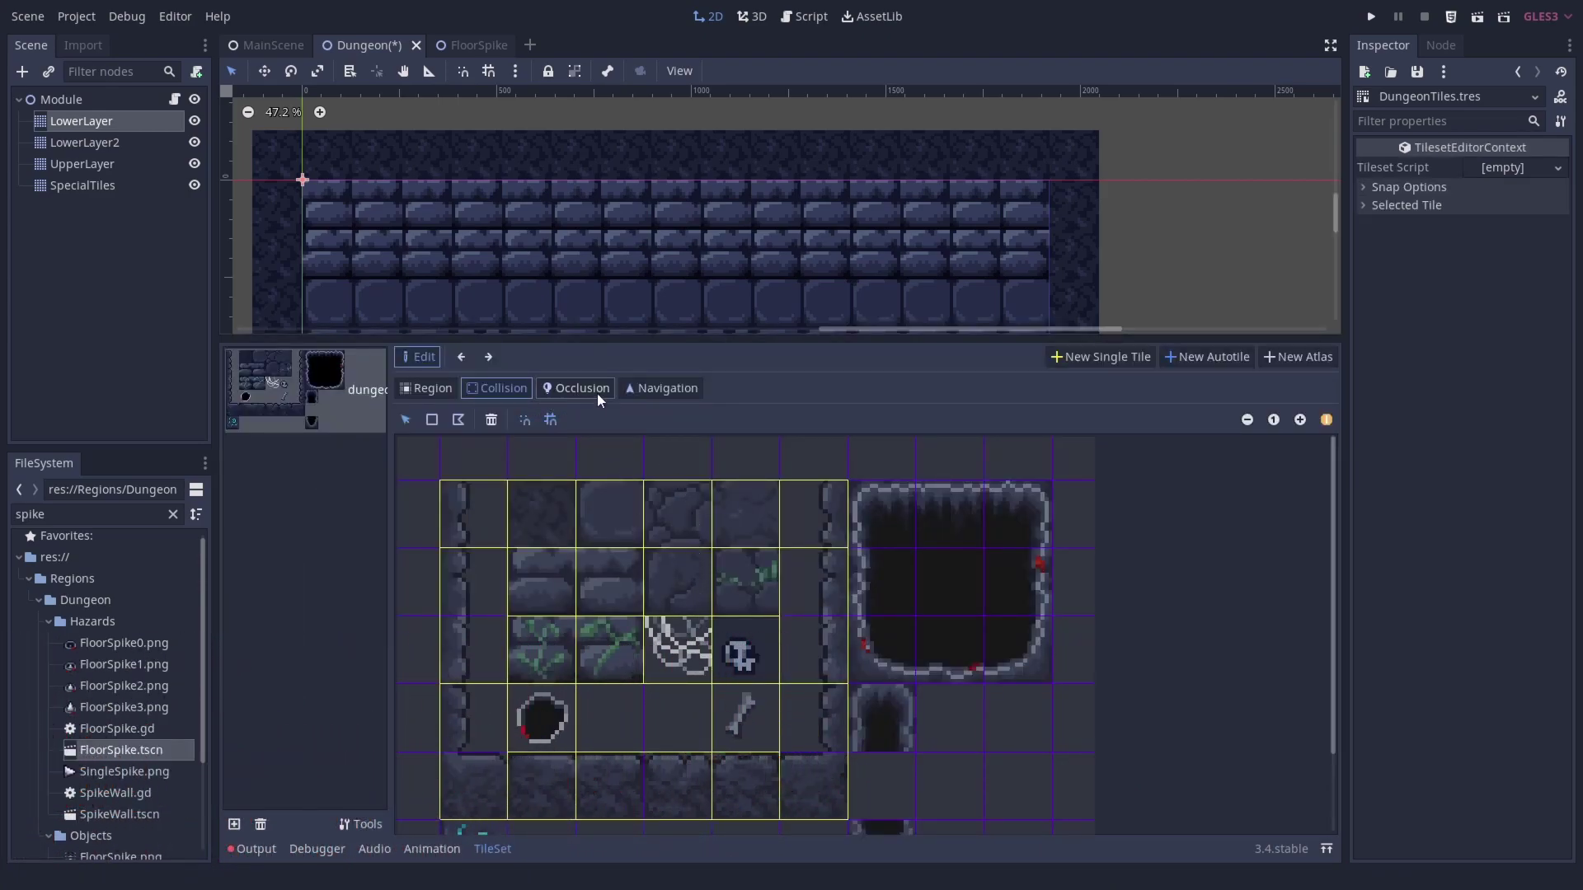
Review the tileset's occlusion and navigation shapes, then uncheck Playing on the FloorSpike's AnimatedSprite.
click(598, 393)
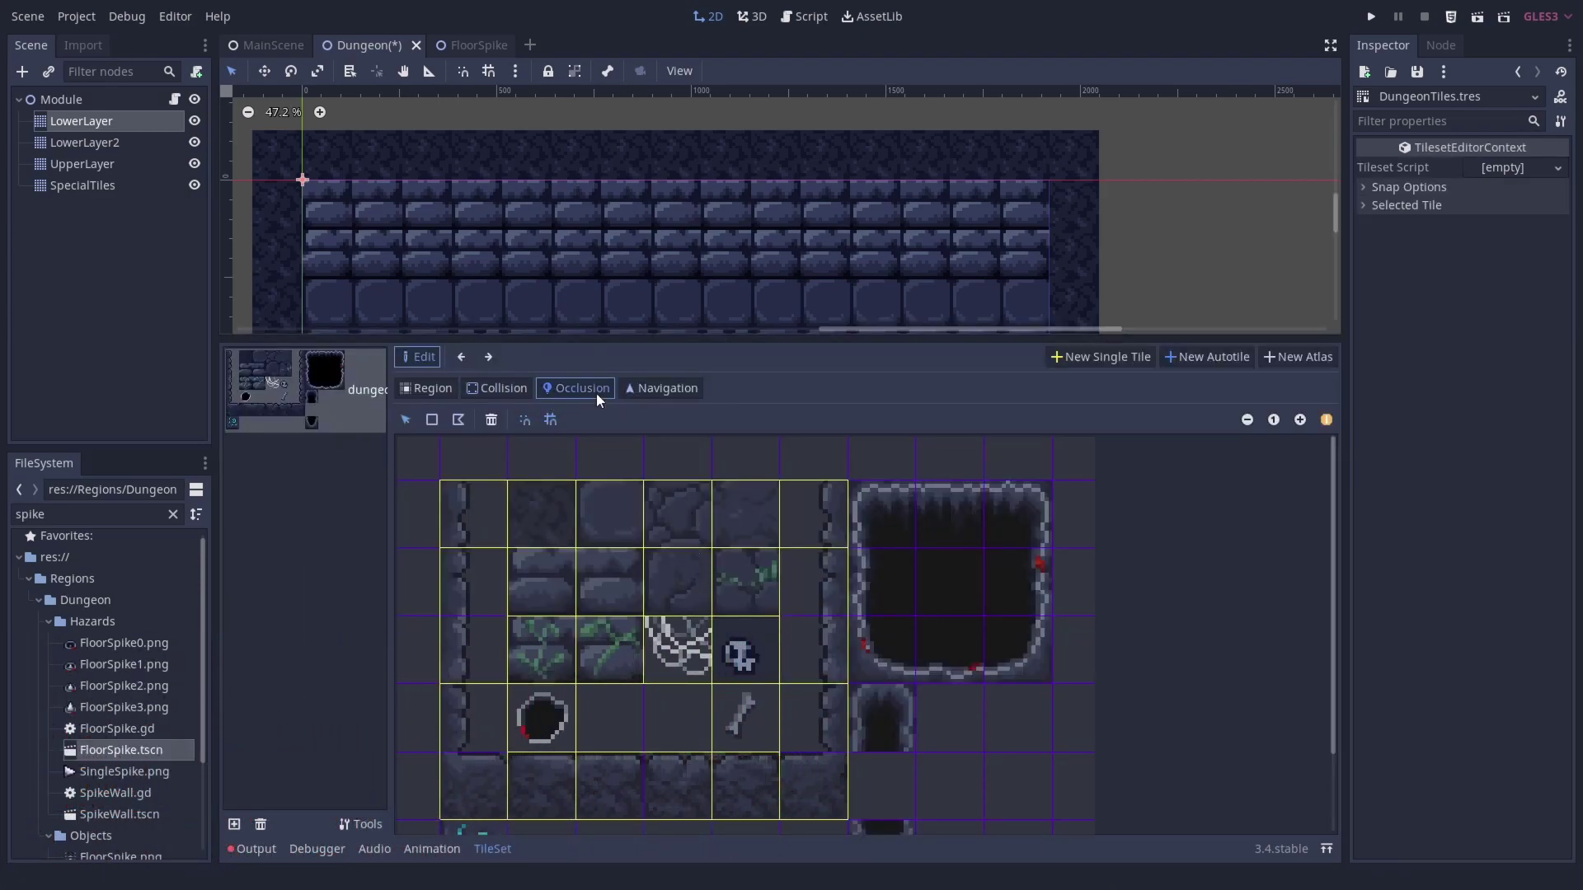
click(657, 393)
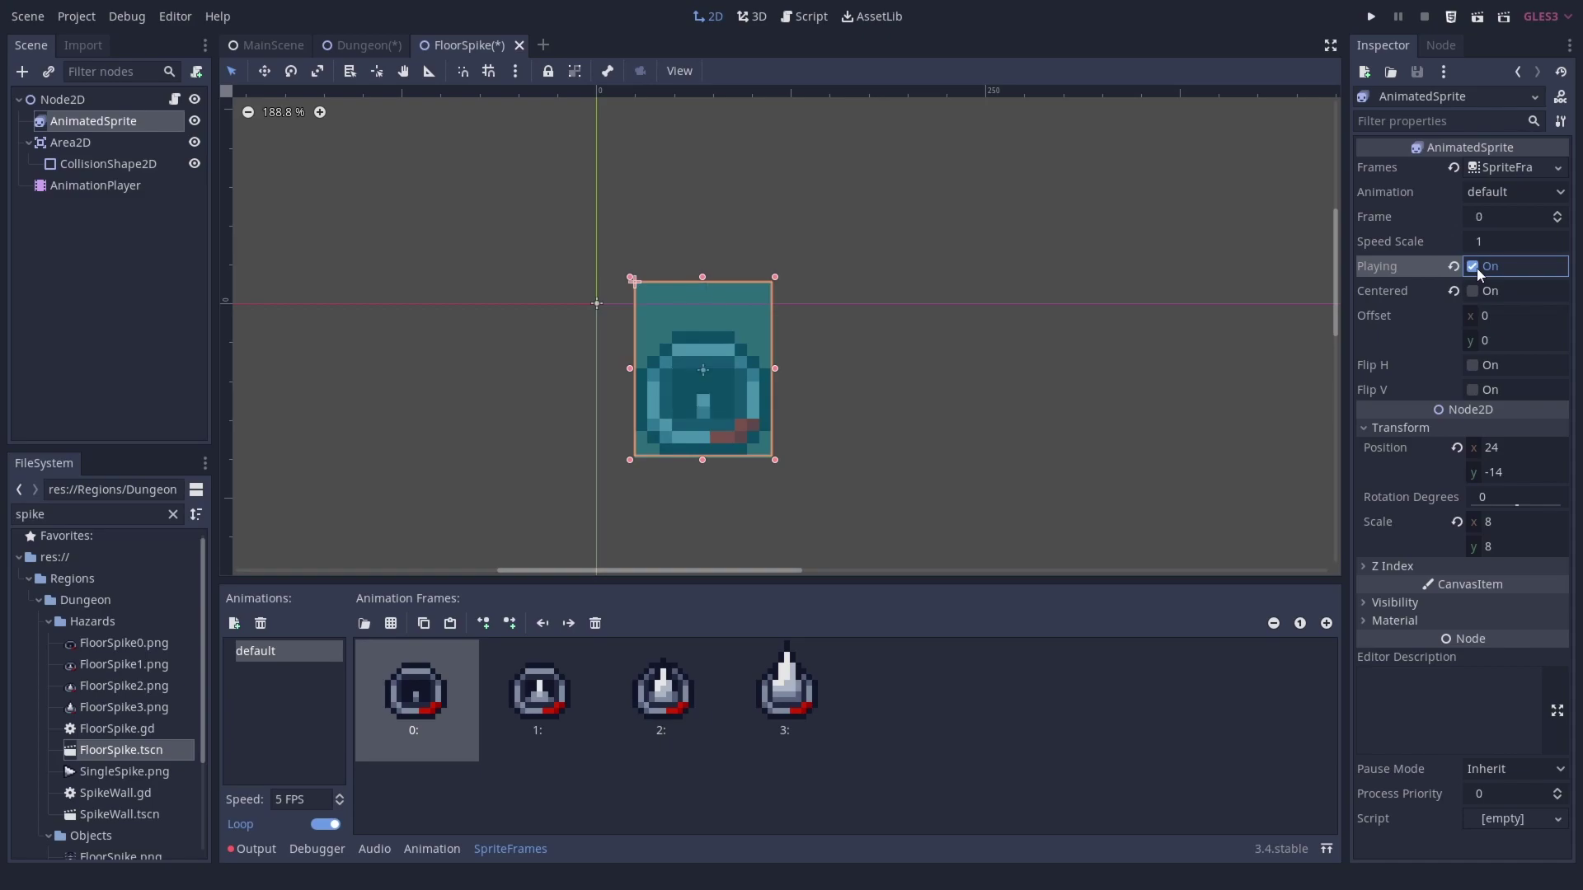
click(1475, 269)
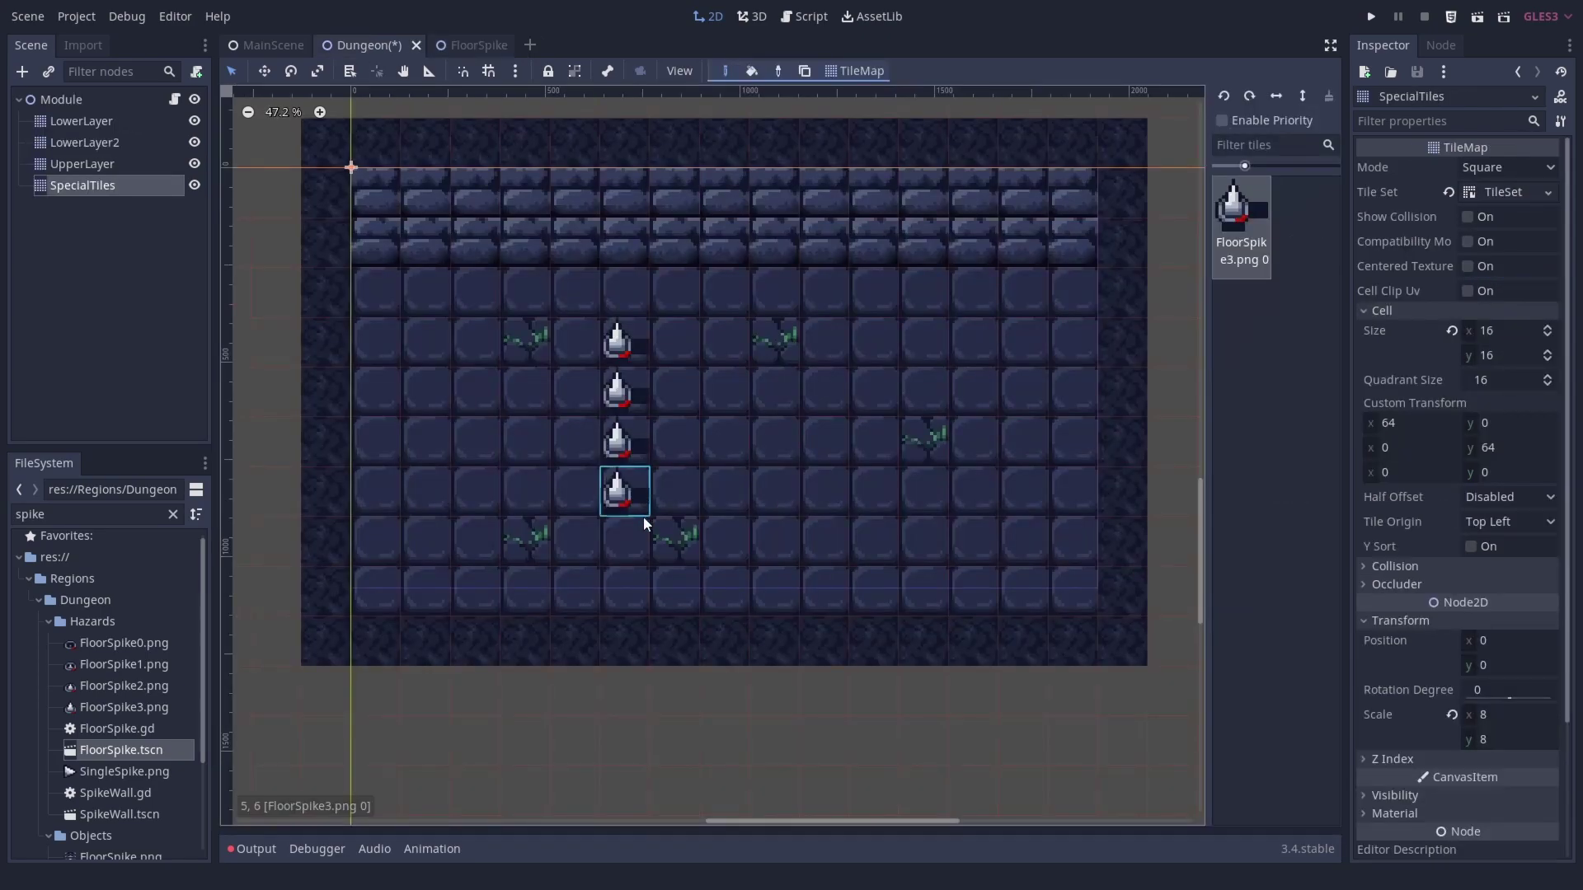
Paint a column of FloorSpike tiles down the dungeon floor on the SpecialTiles layer.
click(638, 538)
mouse_move(618, 291)
mouse_down()
mouse_move(673, 291)
mouse_move(689, 491)
mouse_up()
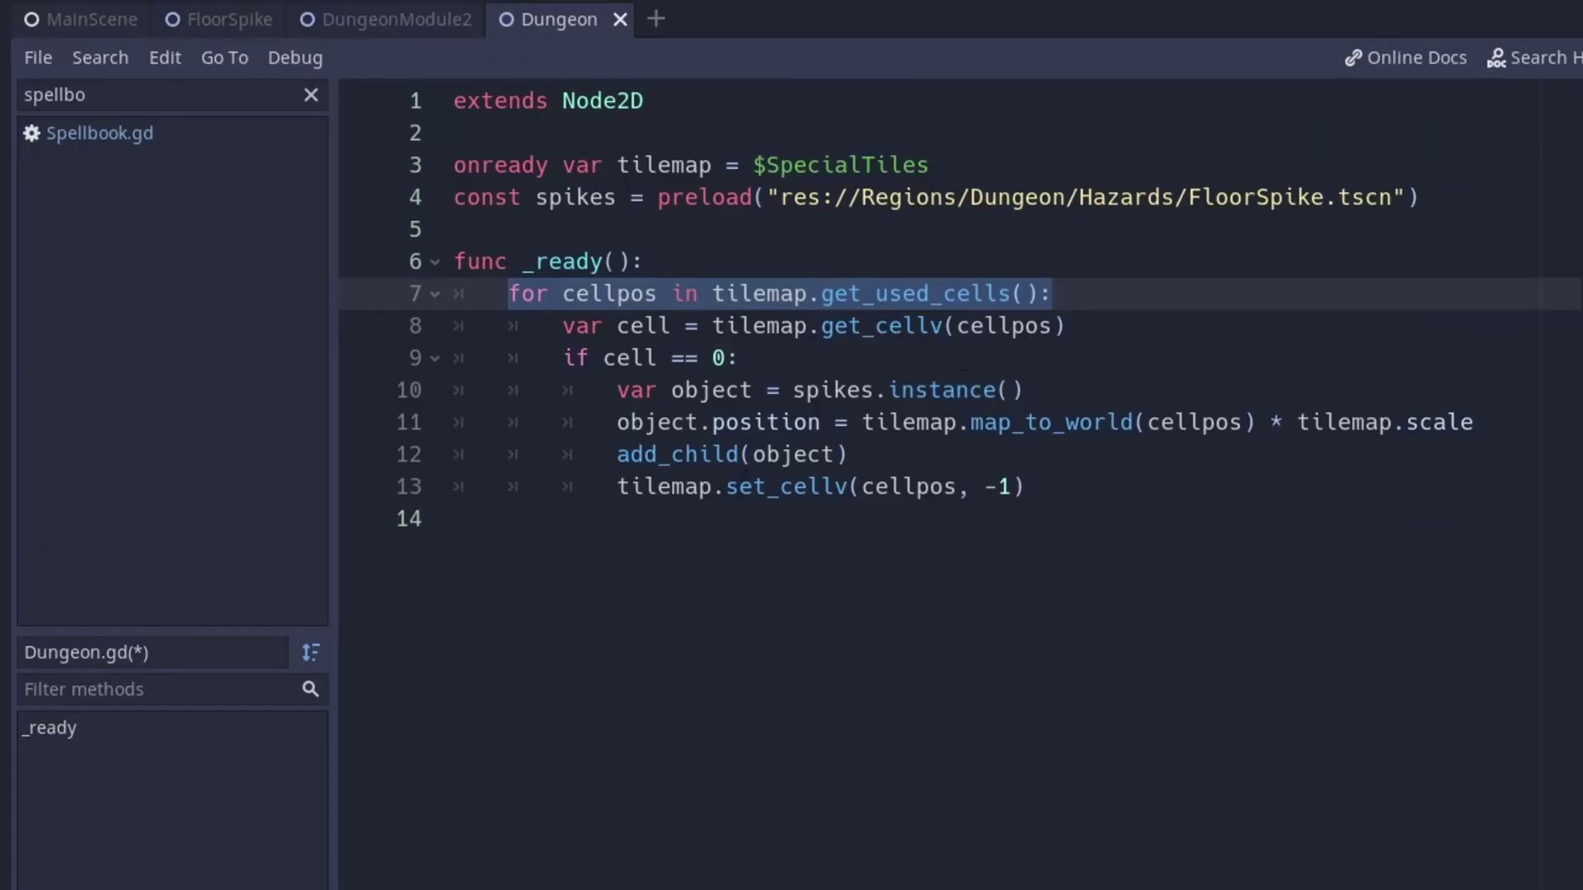
Review Dungeon.gd's _ready loop: the cell-reading line, the cell == 0 check and the tilemap.scale multiplier.
drag(564, 325, 1067, 325)
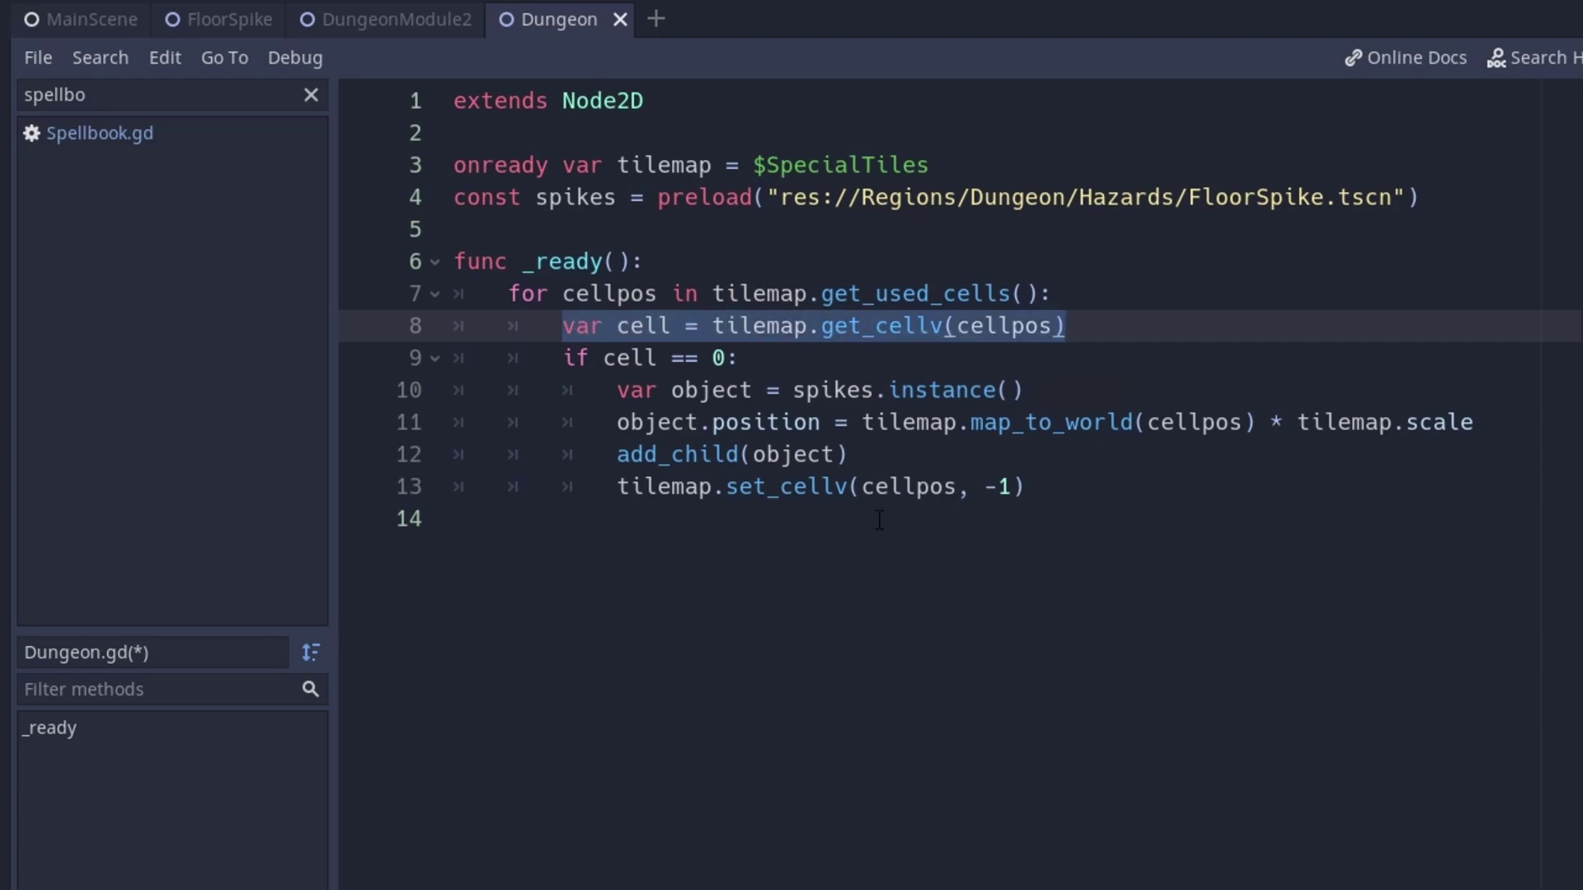
drag(566, 357, 740, 358)
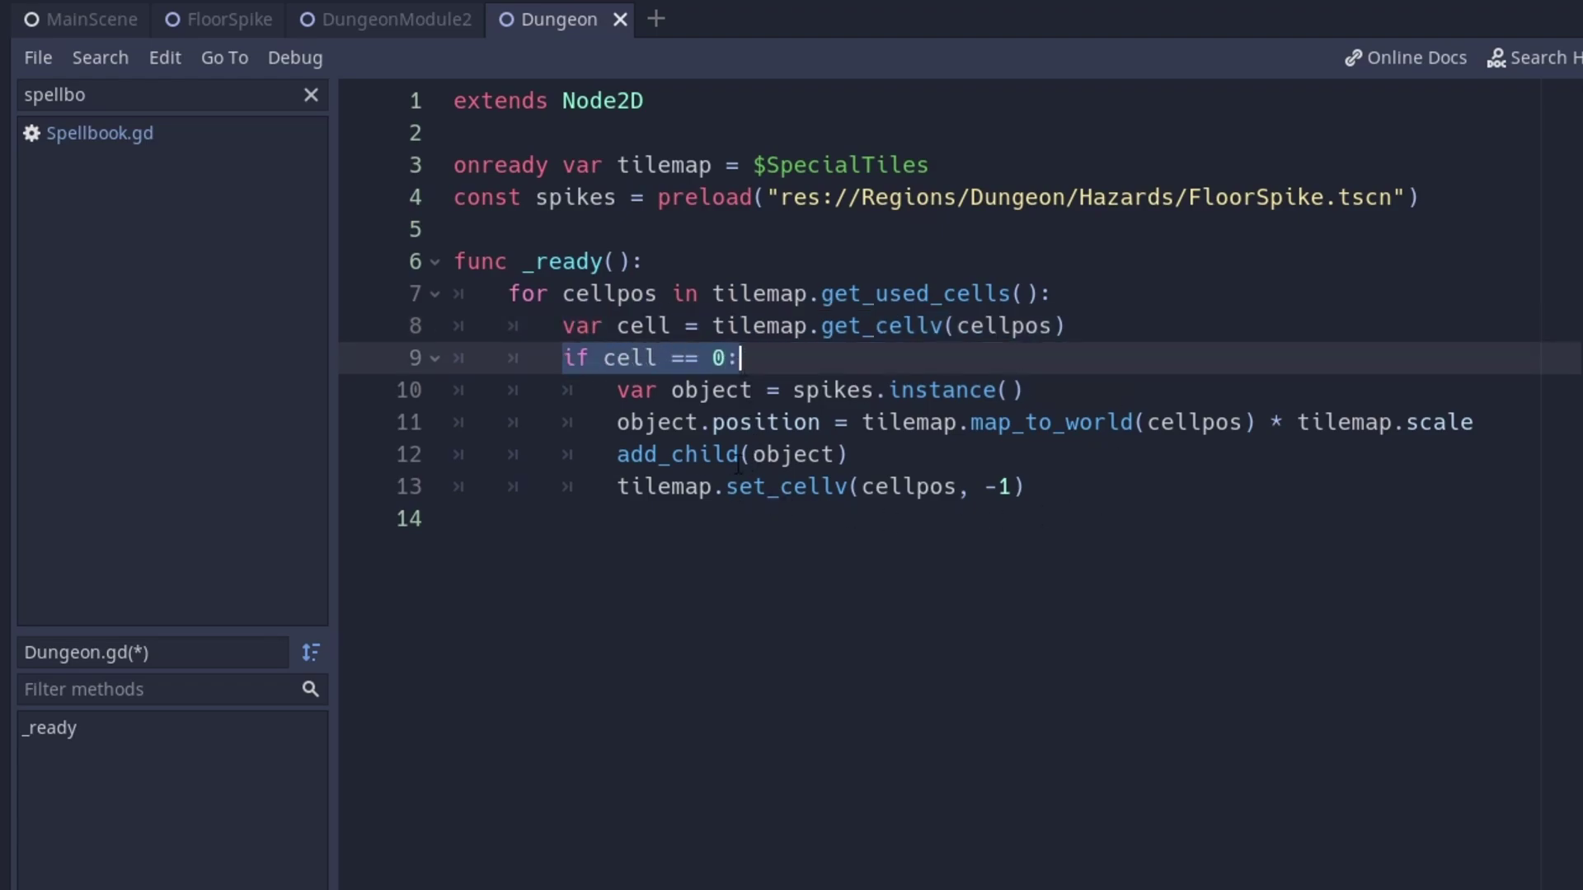
click(624, 641)
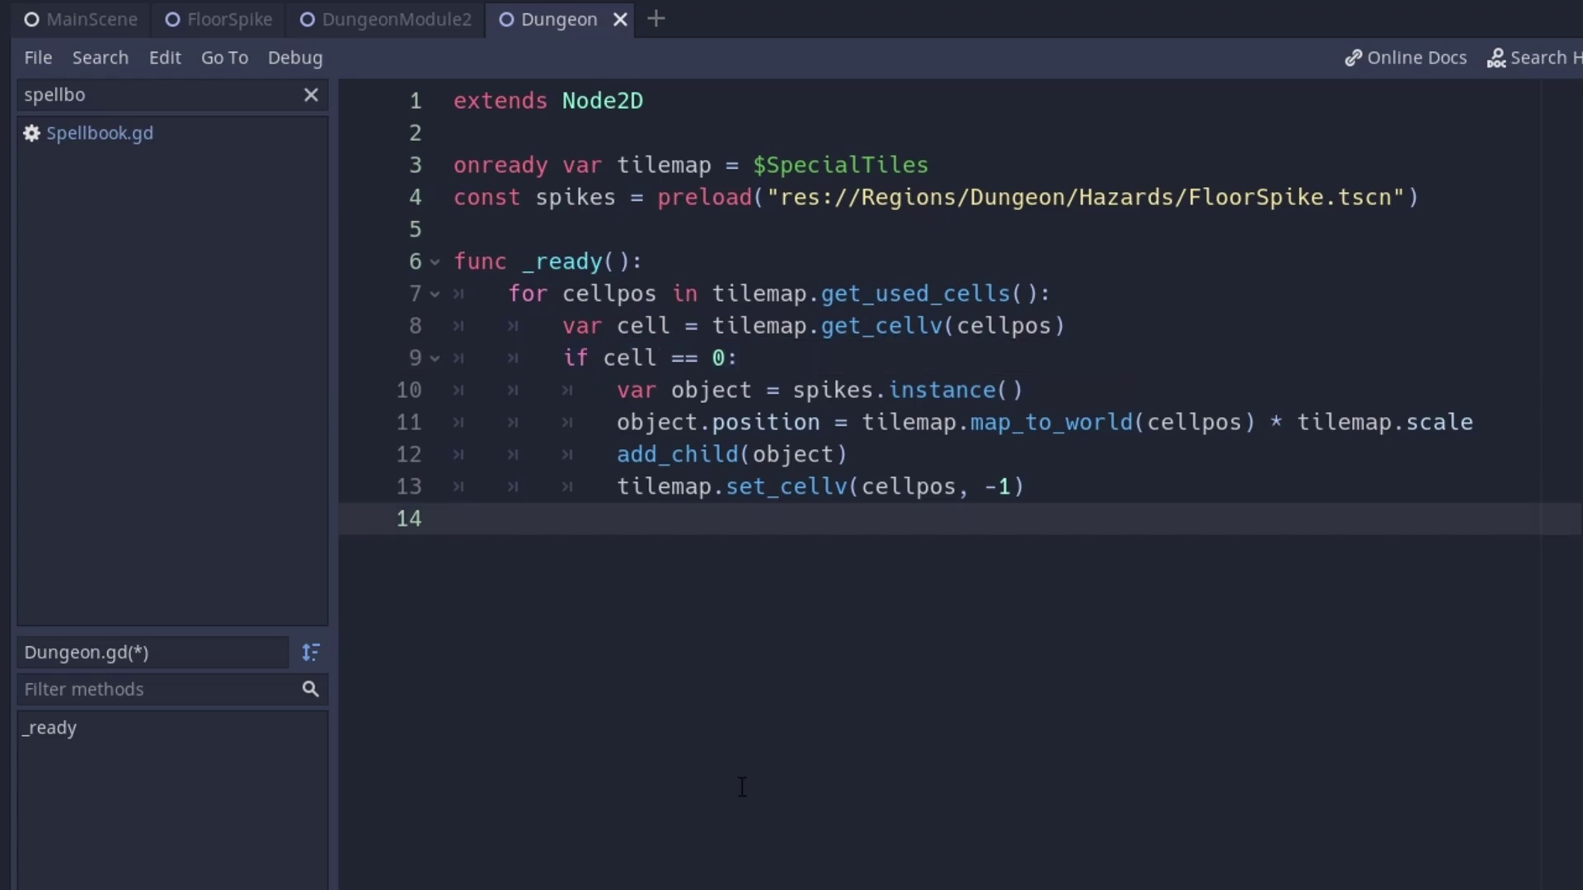
drag(1297, 422, 1462, 422)
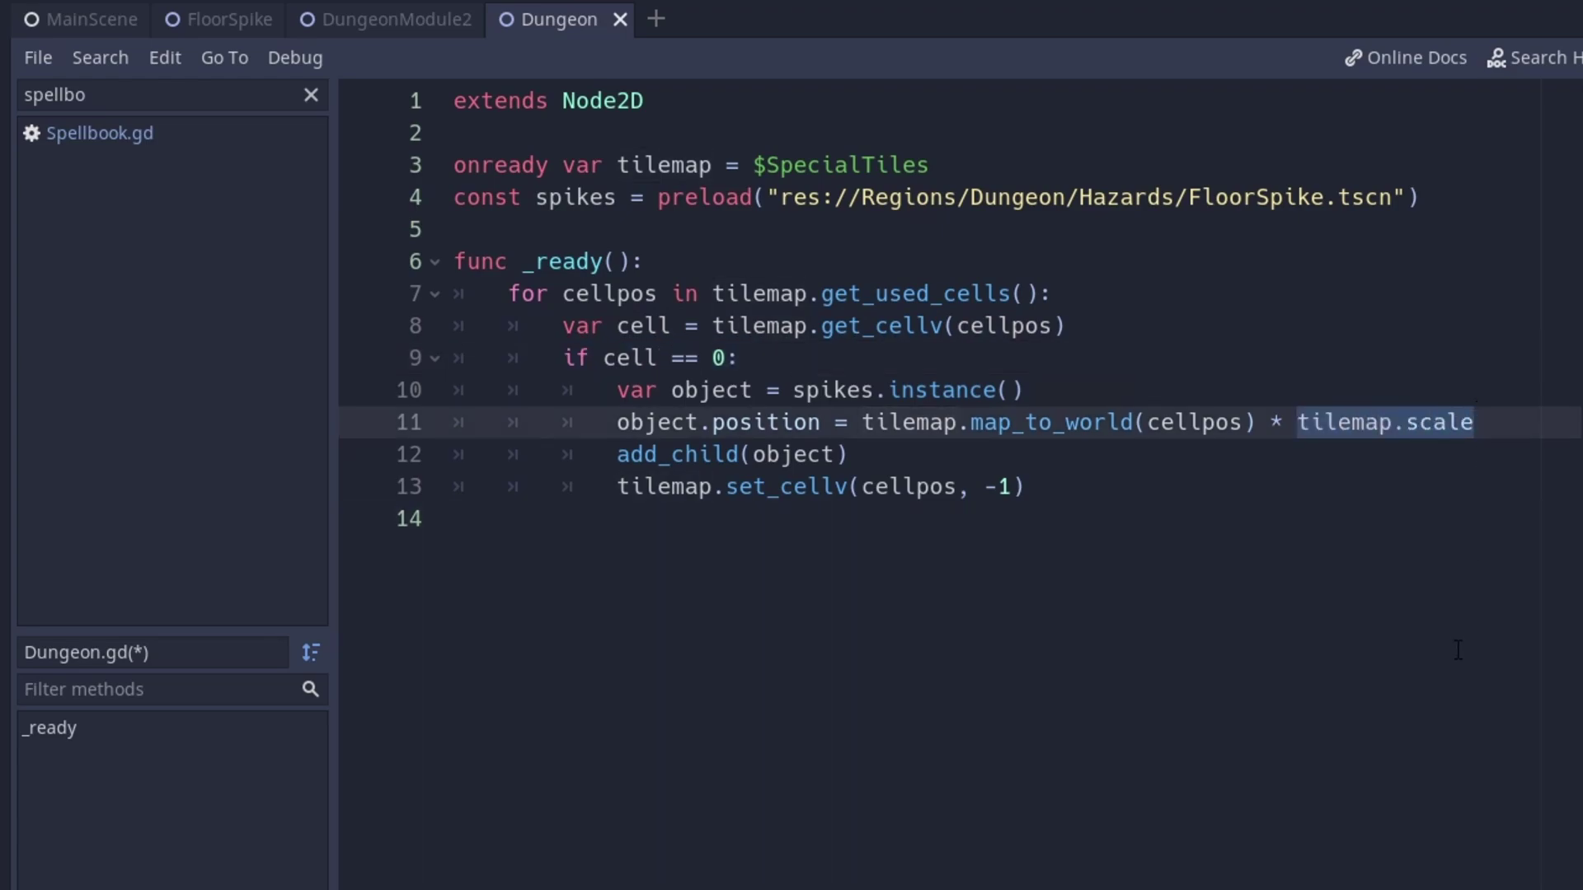
click(1404, 641)
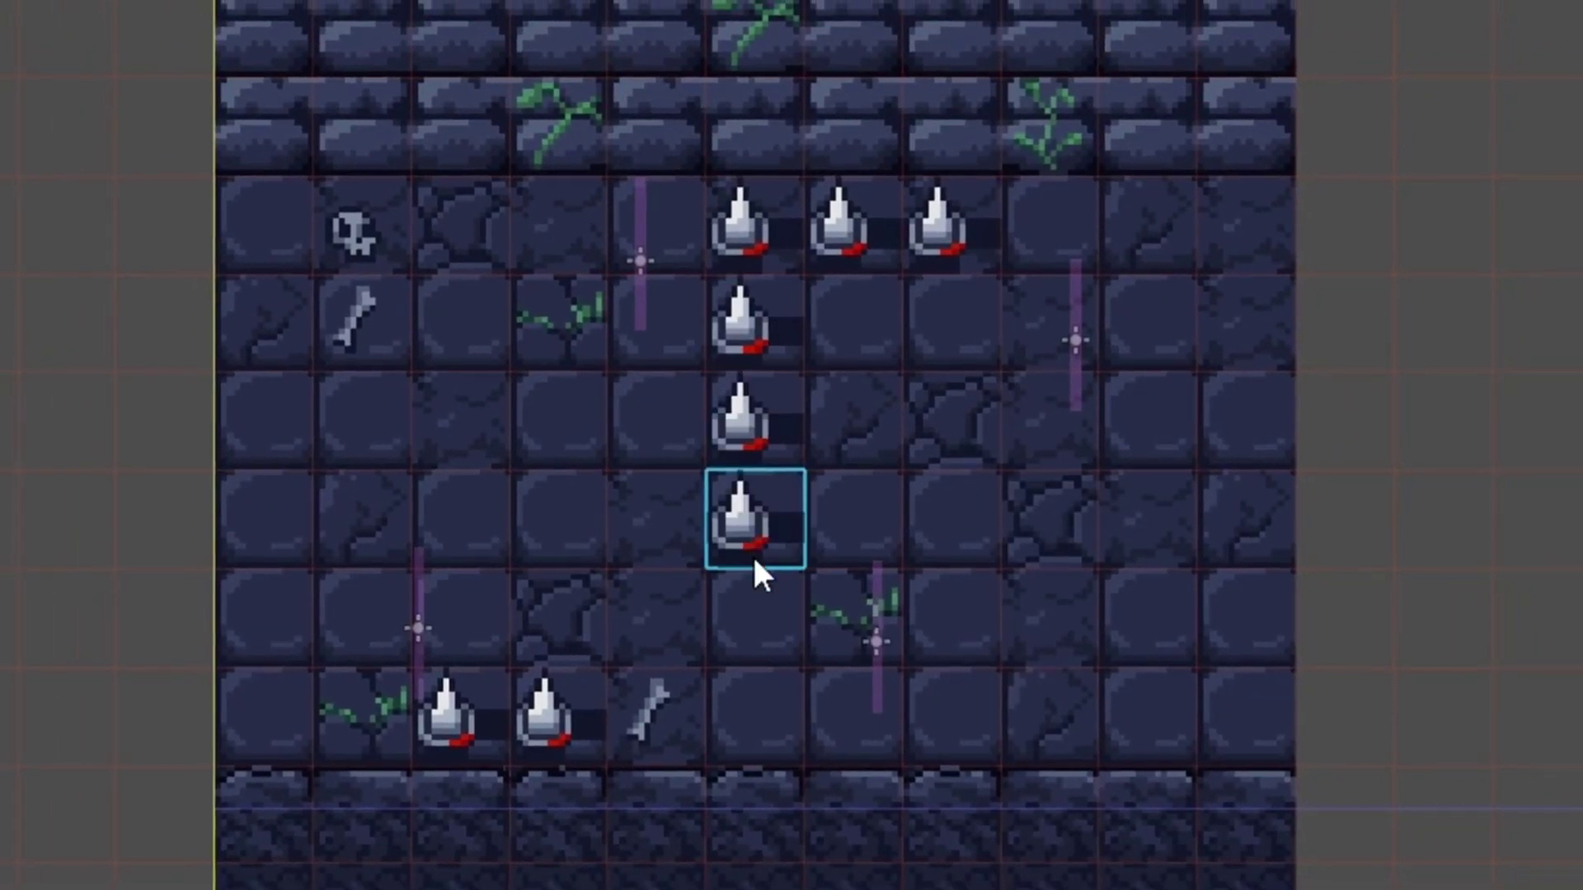
Paint a block of spike tiles beside the column, run the game and walk the duck onto the spikes.
mouse_move(757, 576)
mouse_down()
mouse_move(700, 408)
mouse_move(688, 672)
mouse_move(784, 565)
mouse_move(831, 674)
mouse_up()
click(841, 345)
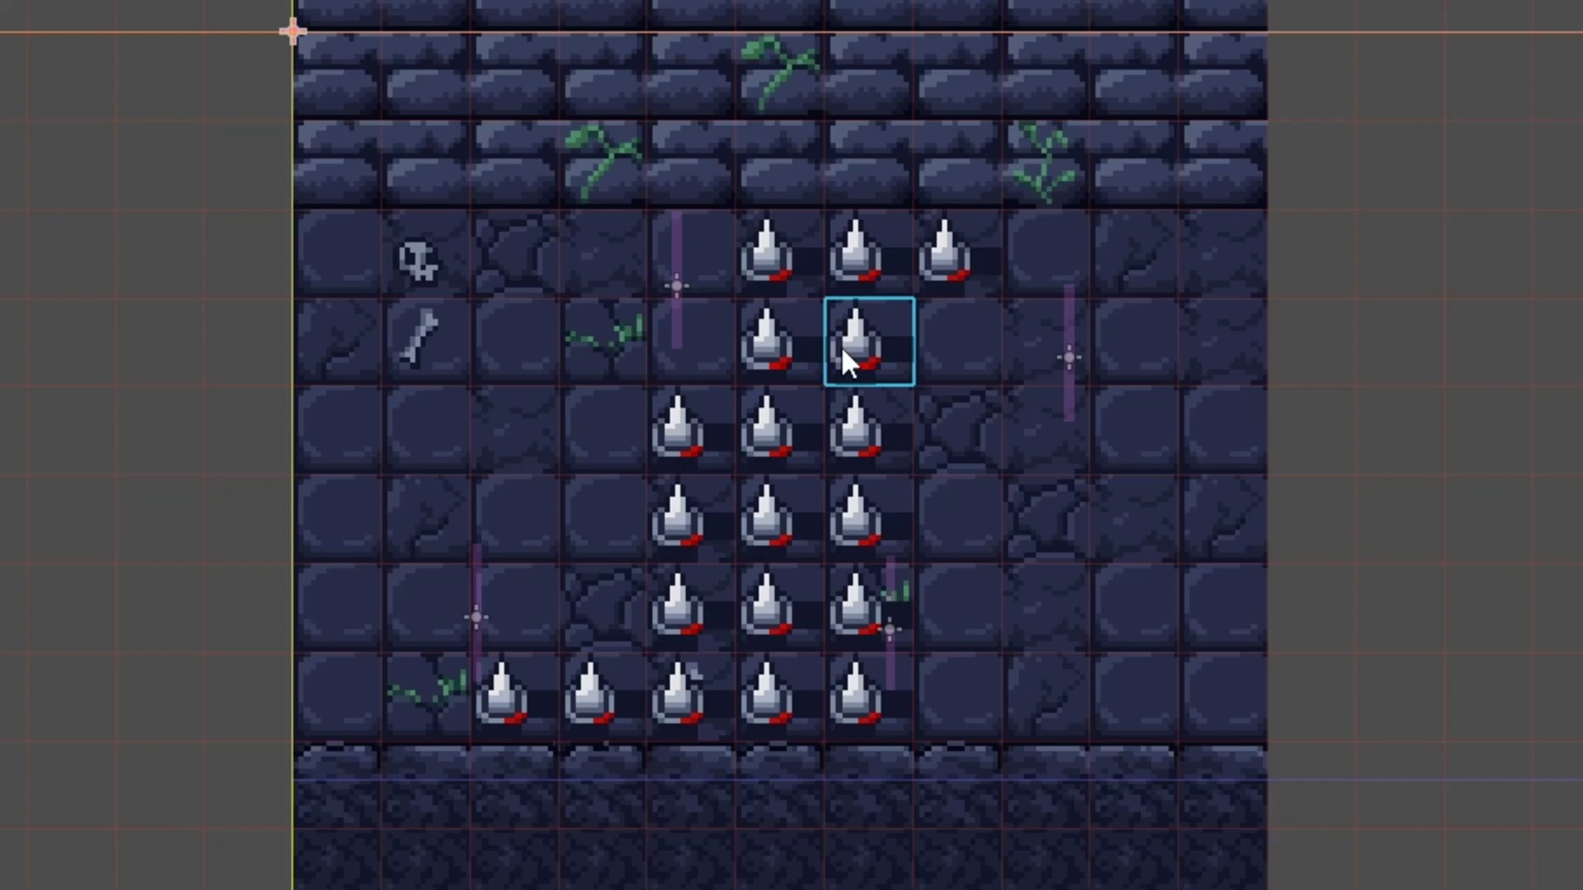
drag(755, 336, 843, 258)
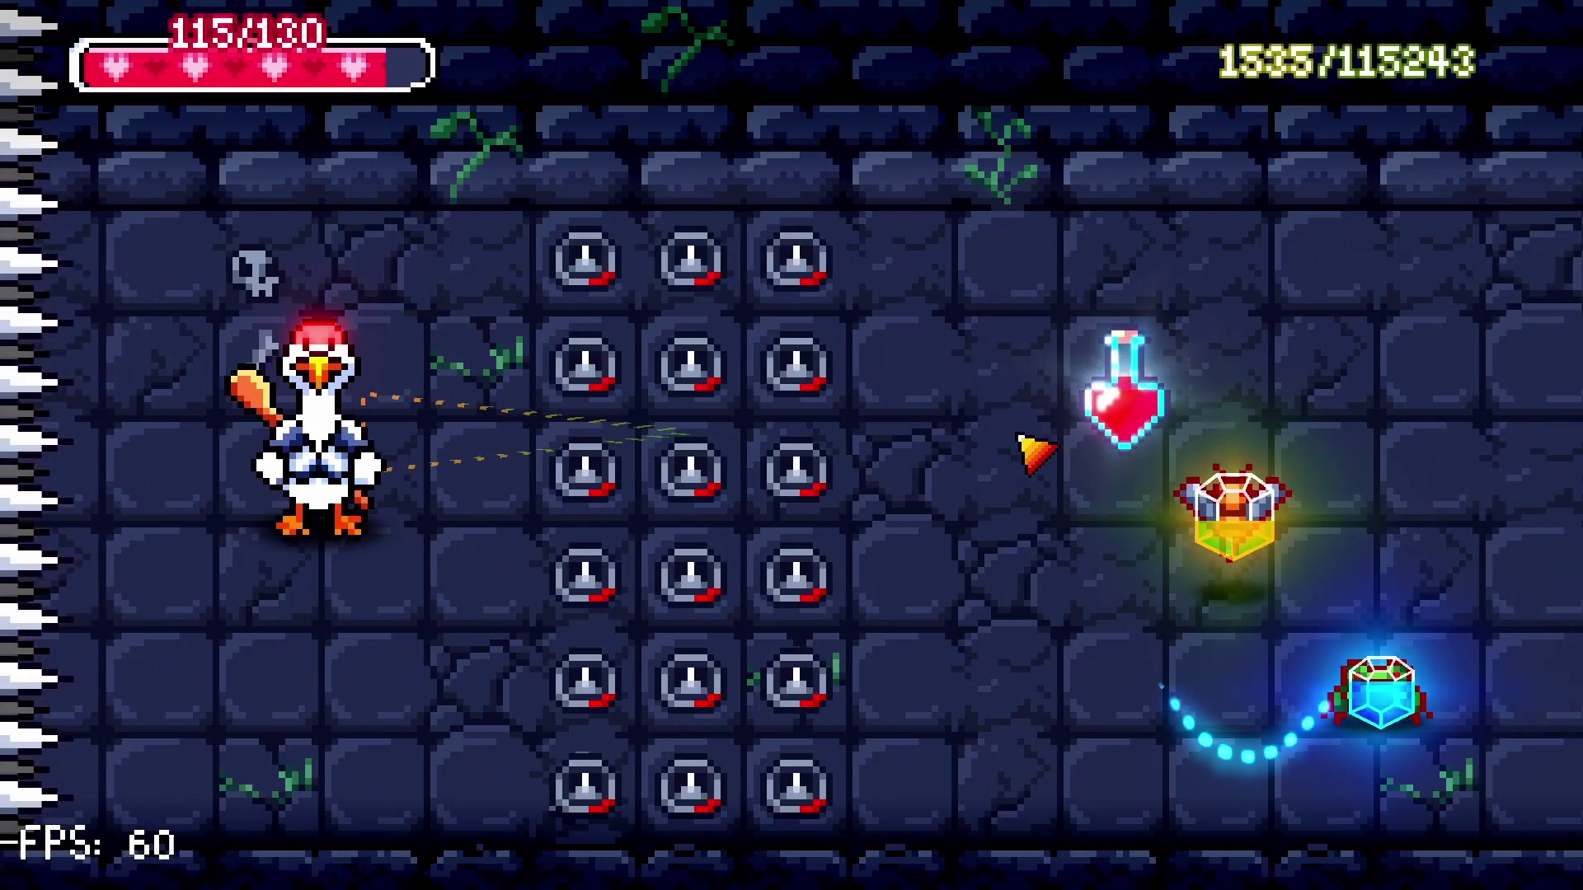
key(d)
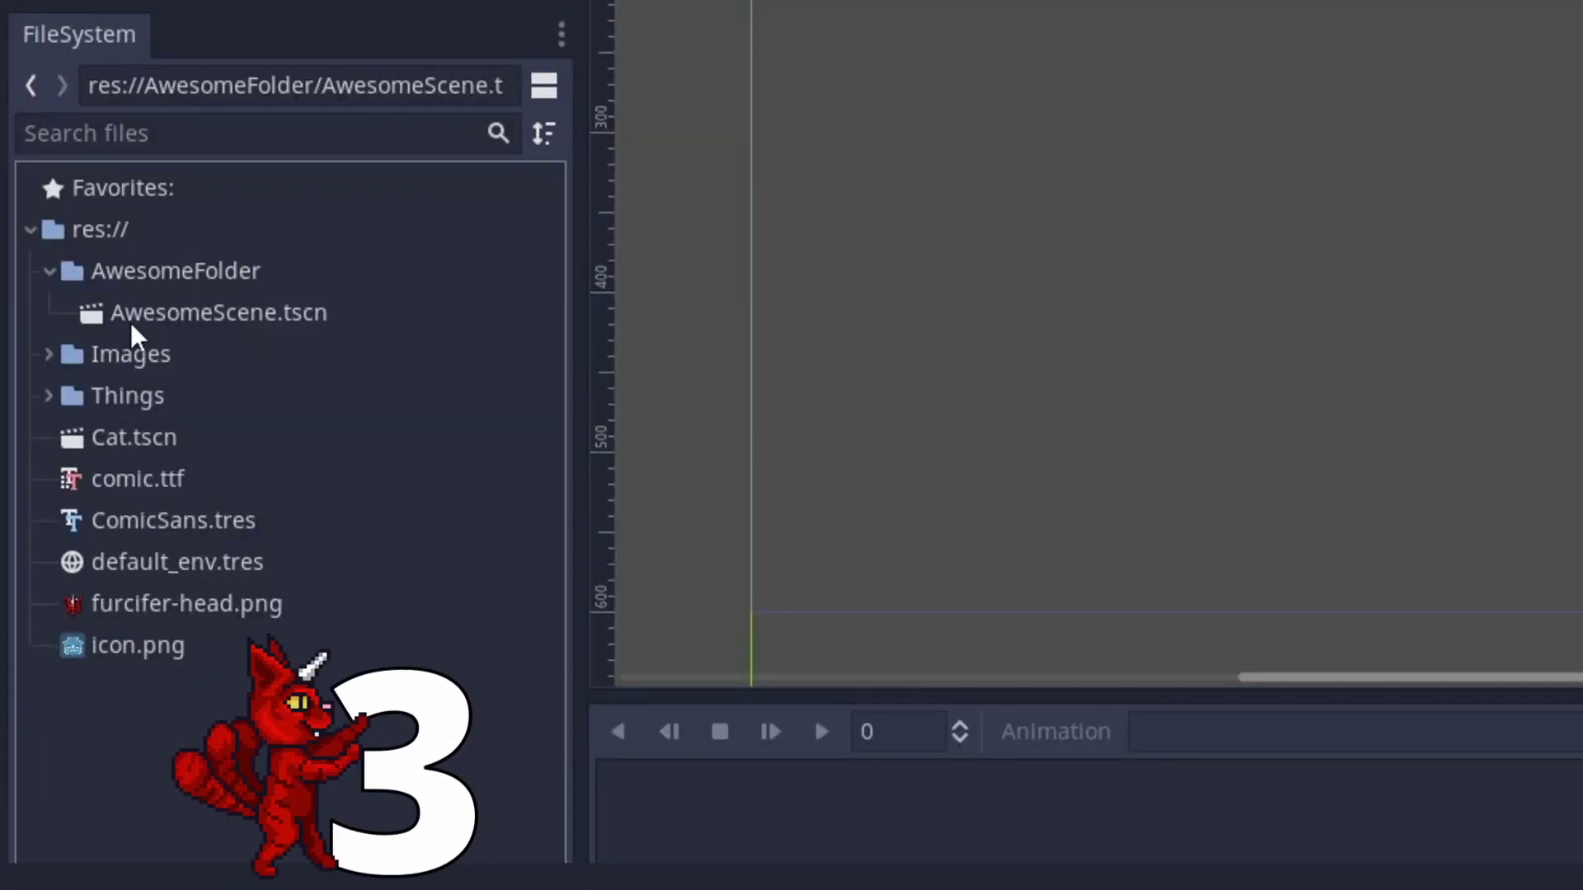
Add AwesomeScene.tscn and AwesomeFolder to the FileSystem favorites and expand the Favorites list.
right_click(129, 322)
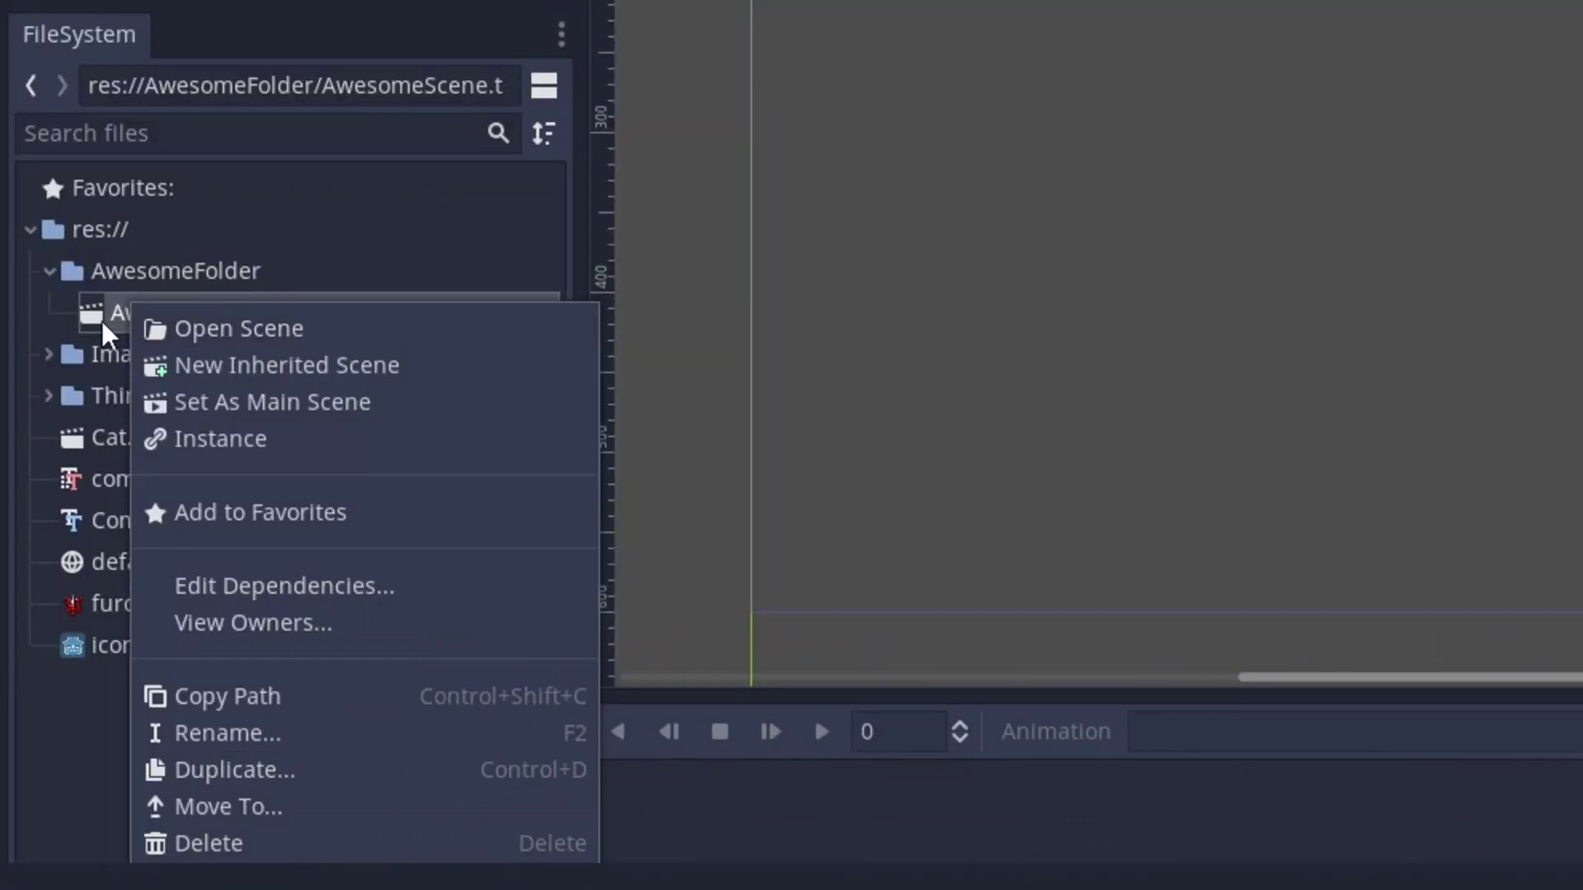
click(250, 519)
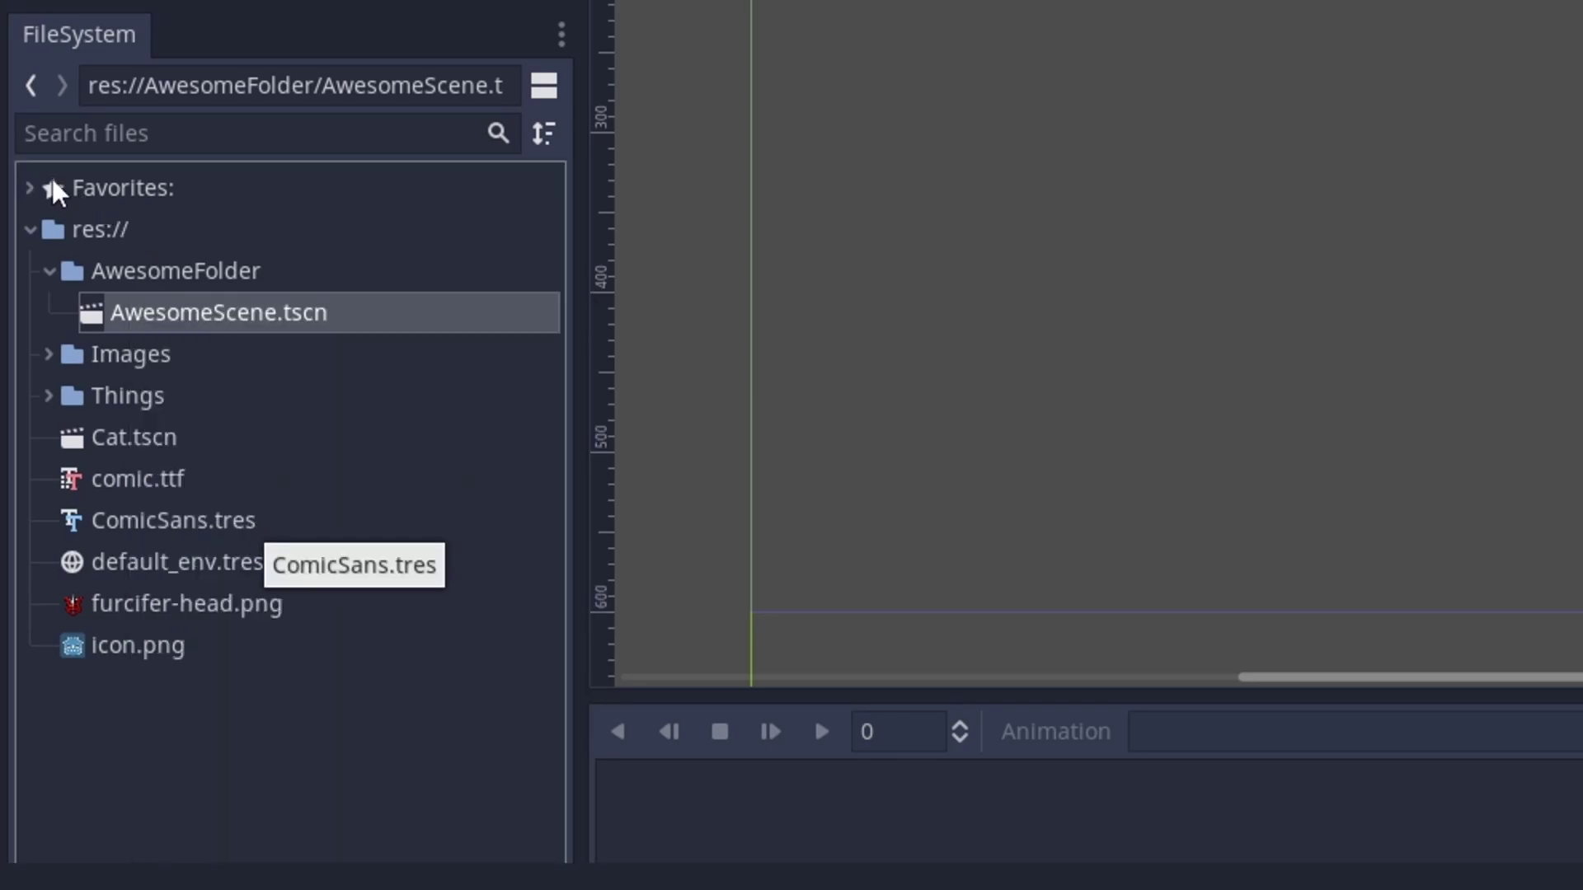
click(31, 185)
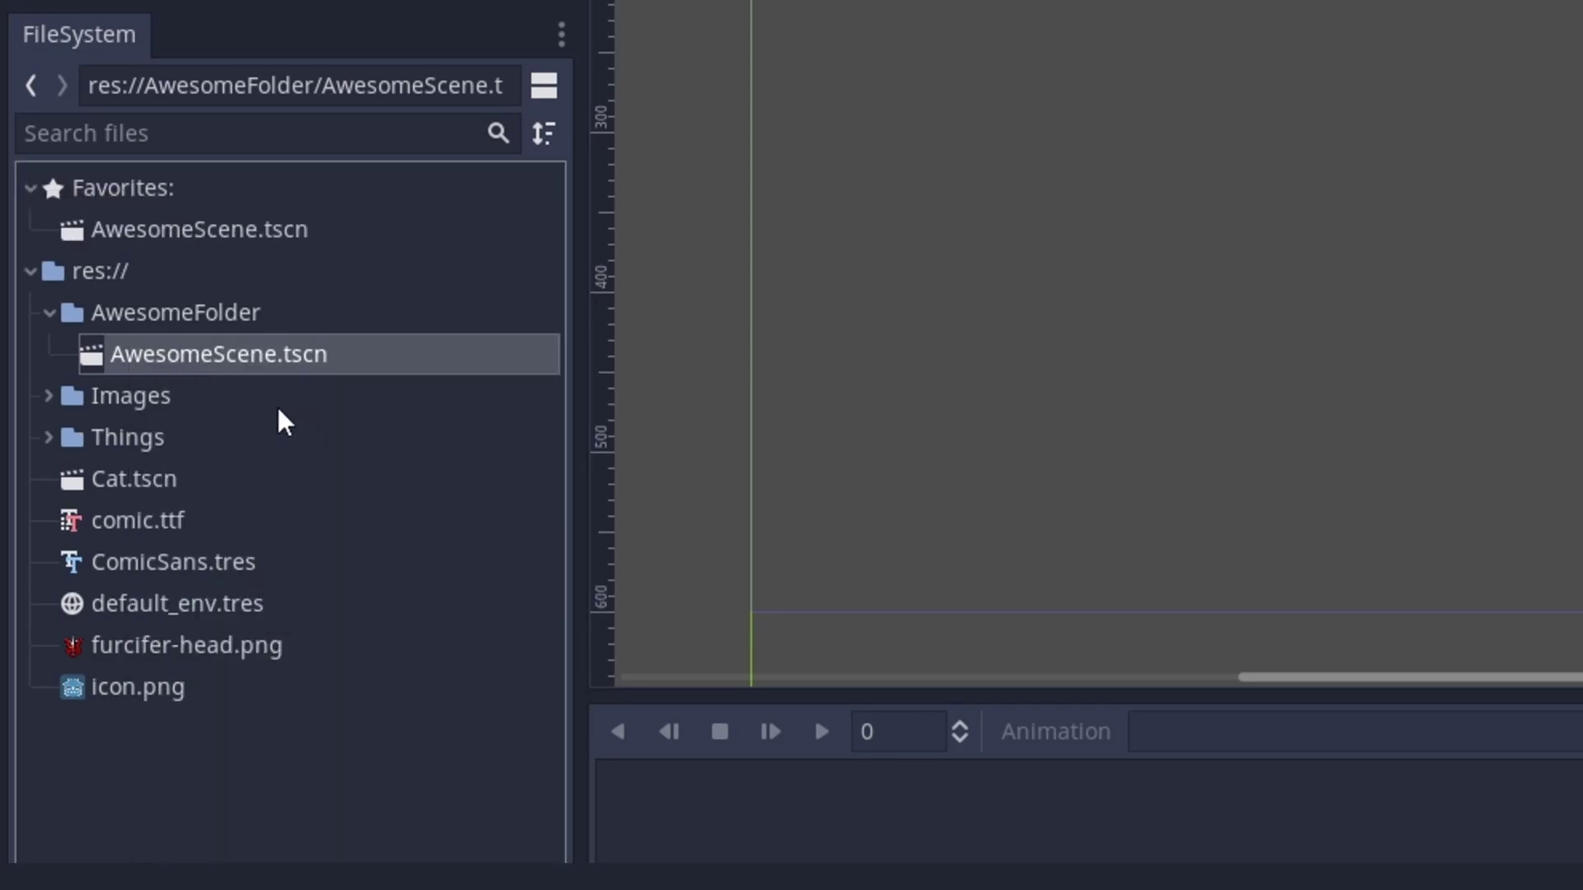
right_click(202, 320)
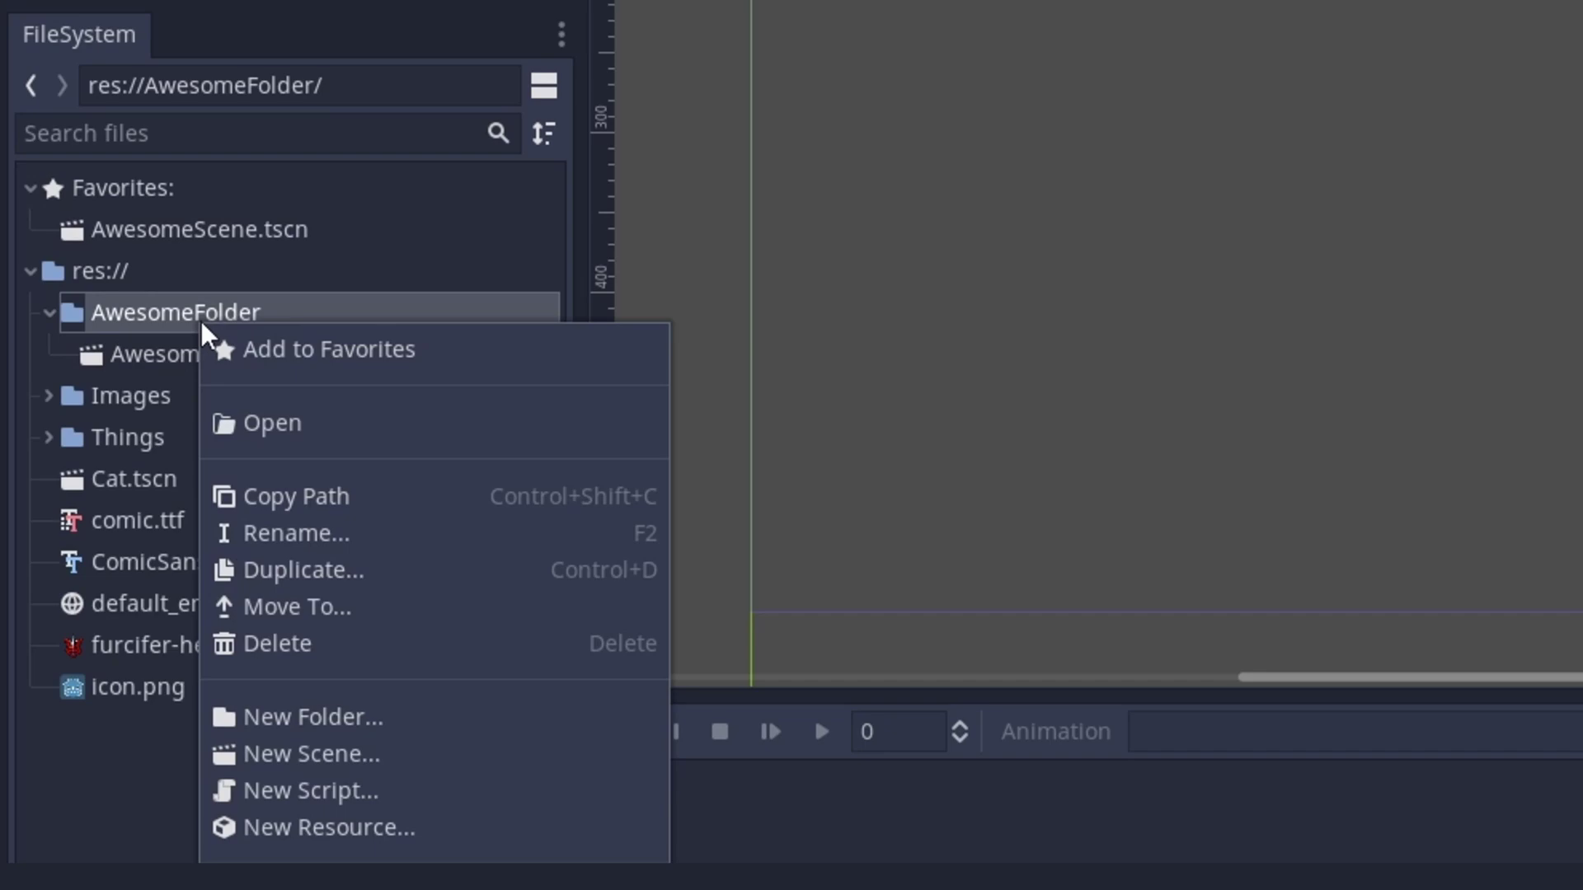
click(243, 357)
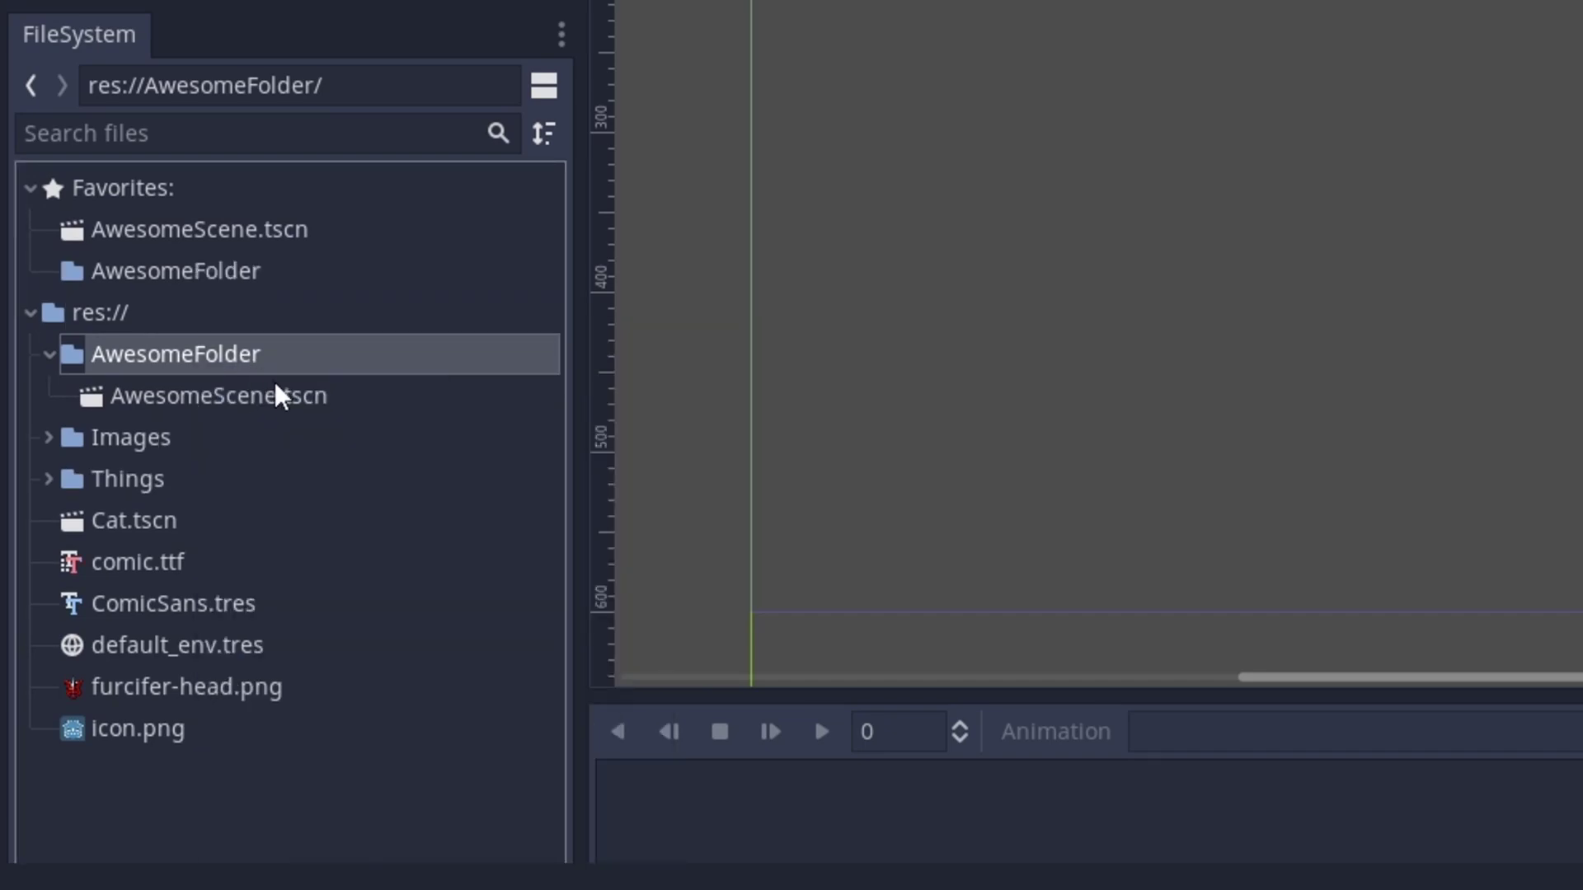
Browse the favorited entries, then remove AwesomeScene.tscn from the favorites.
click(155, 242)
click(179, 269)
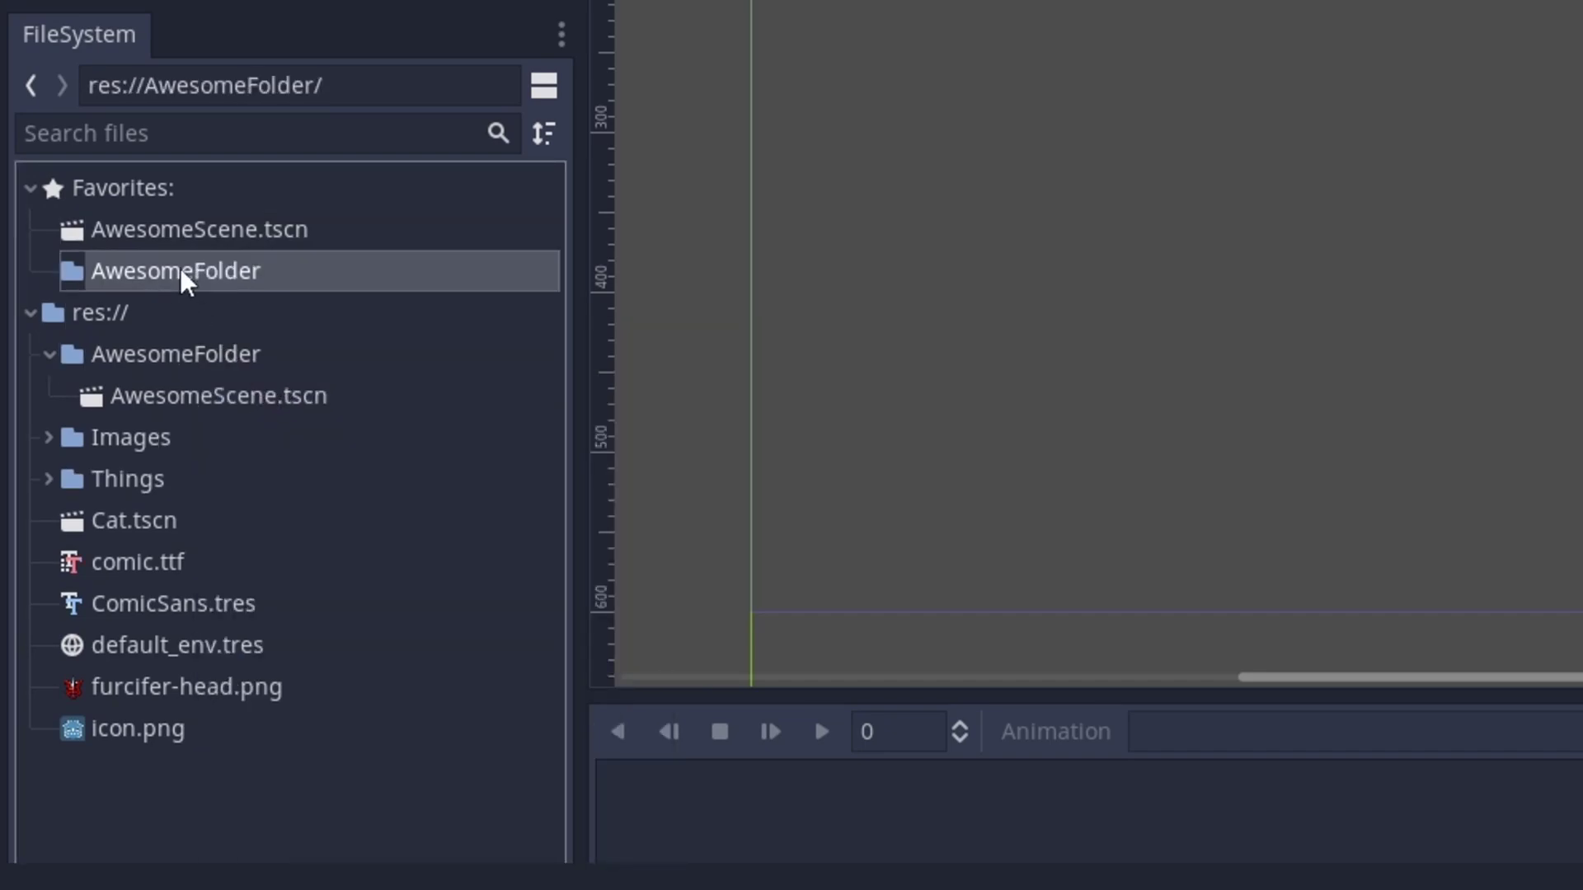
click(172, 229)
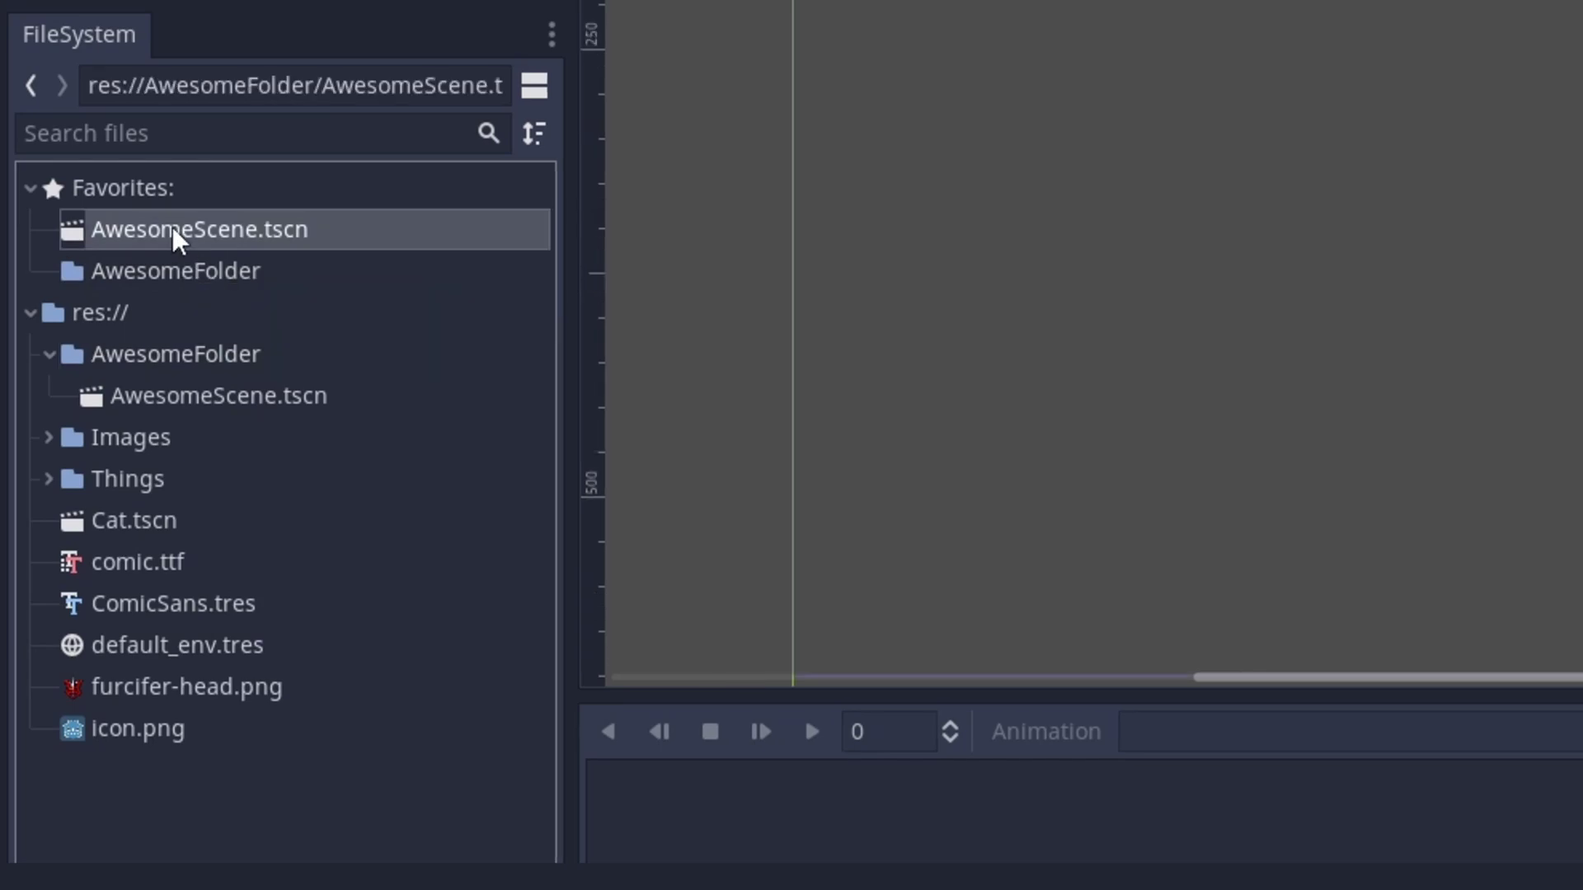
right_click(201, 393)
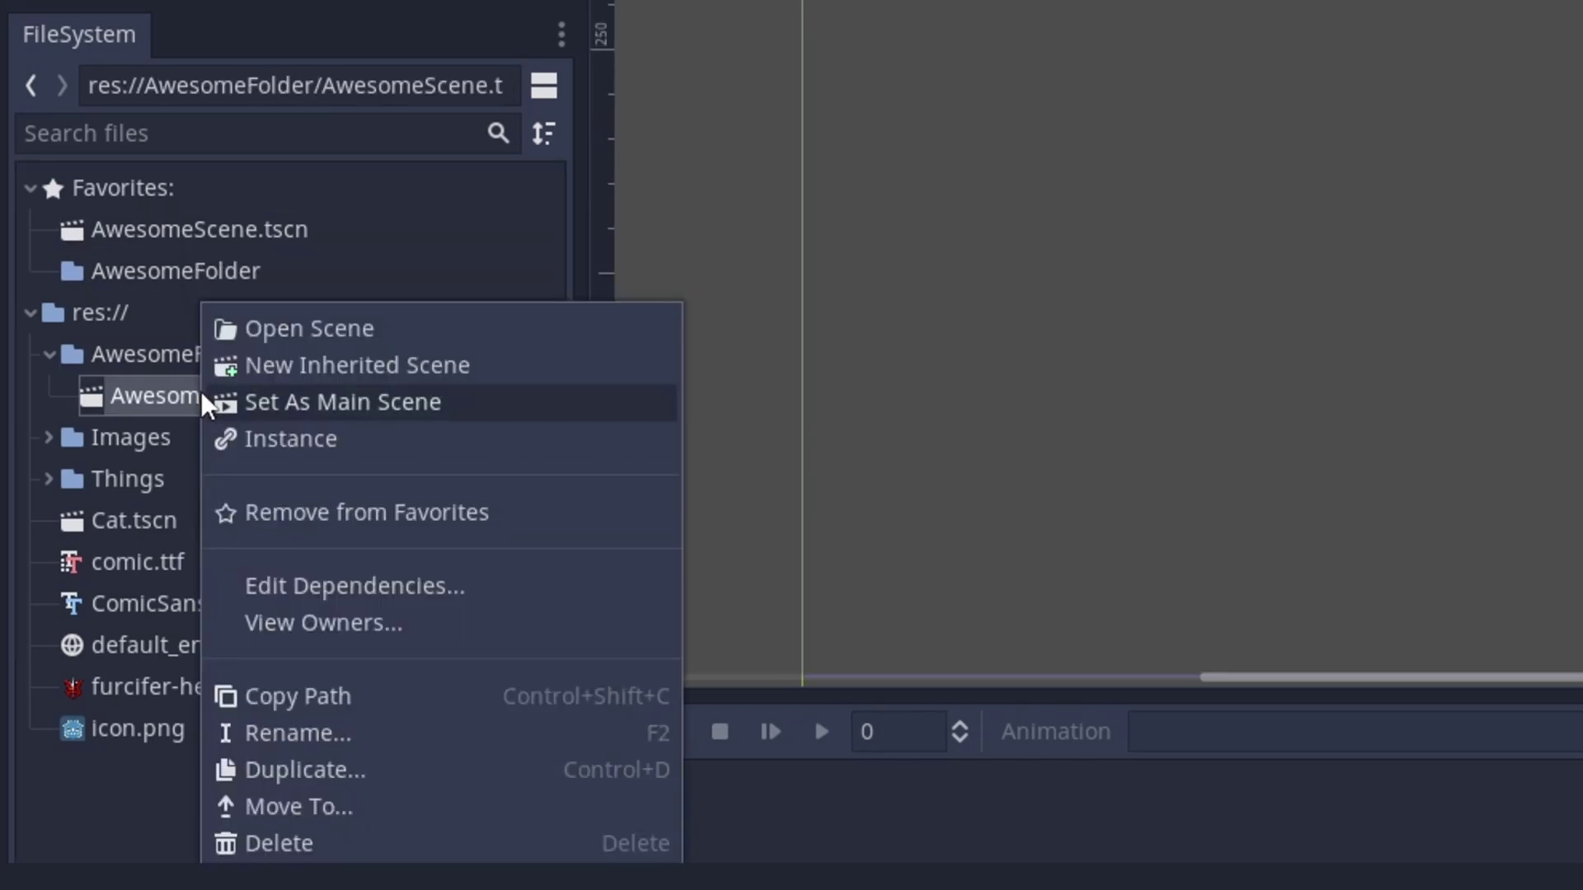
click(370, 519)
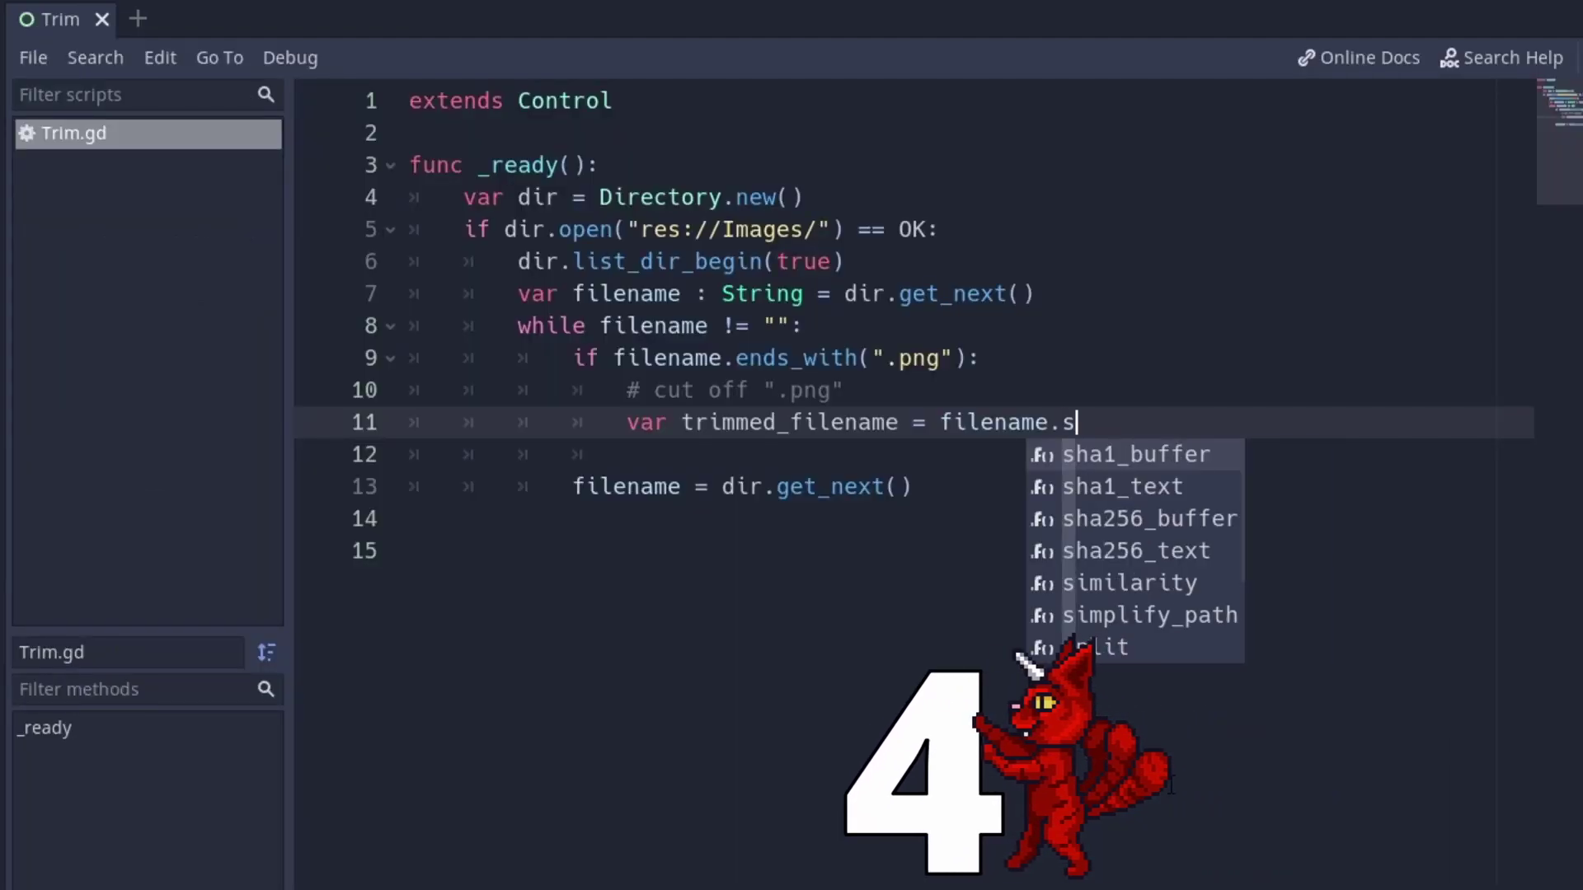
text(ubstr(0,)
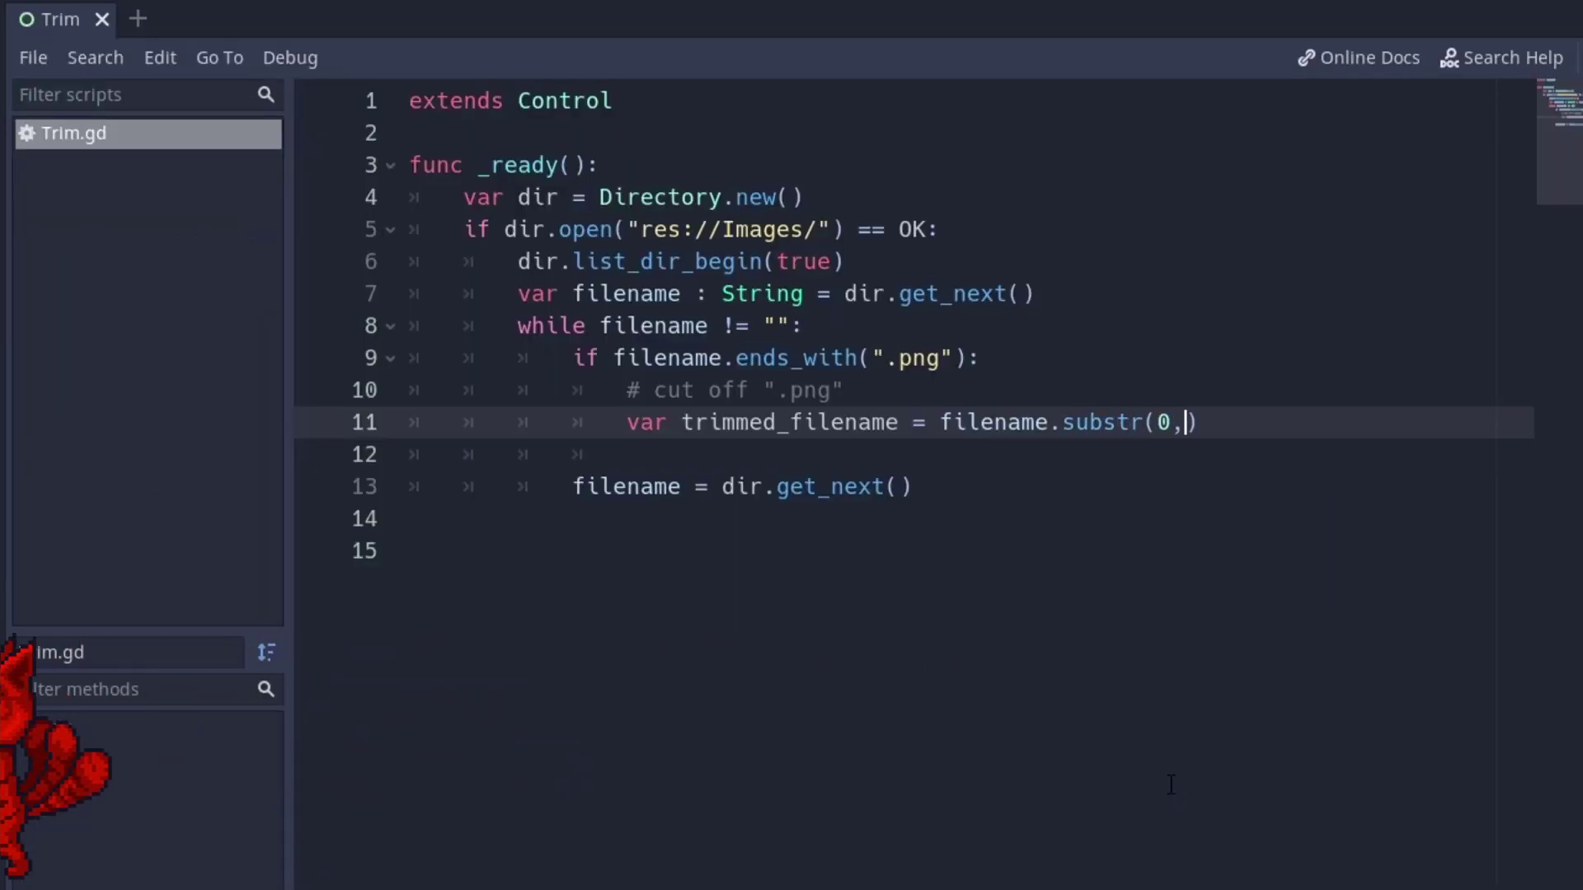
text( filename)
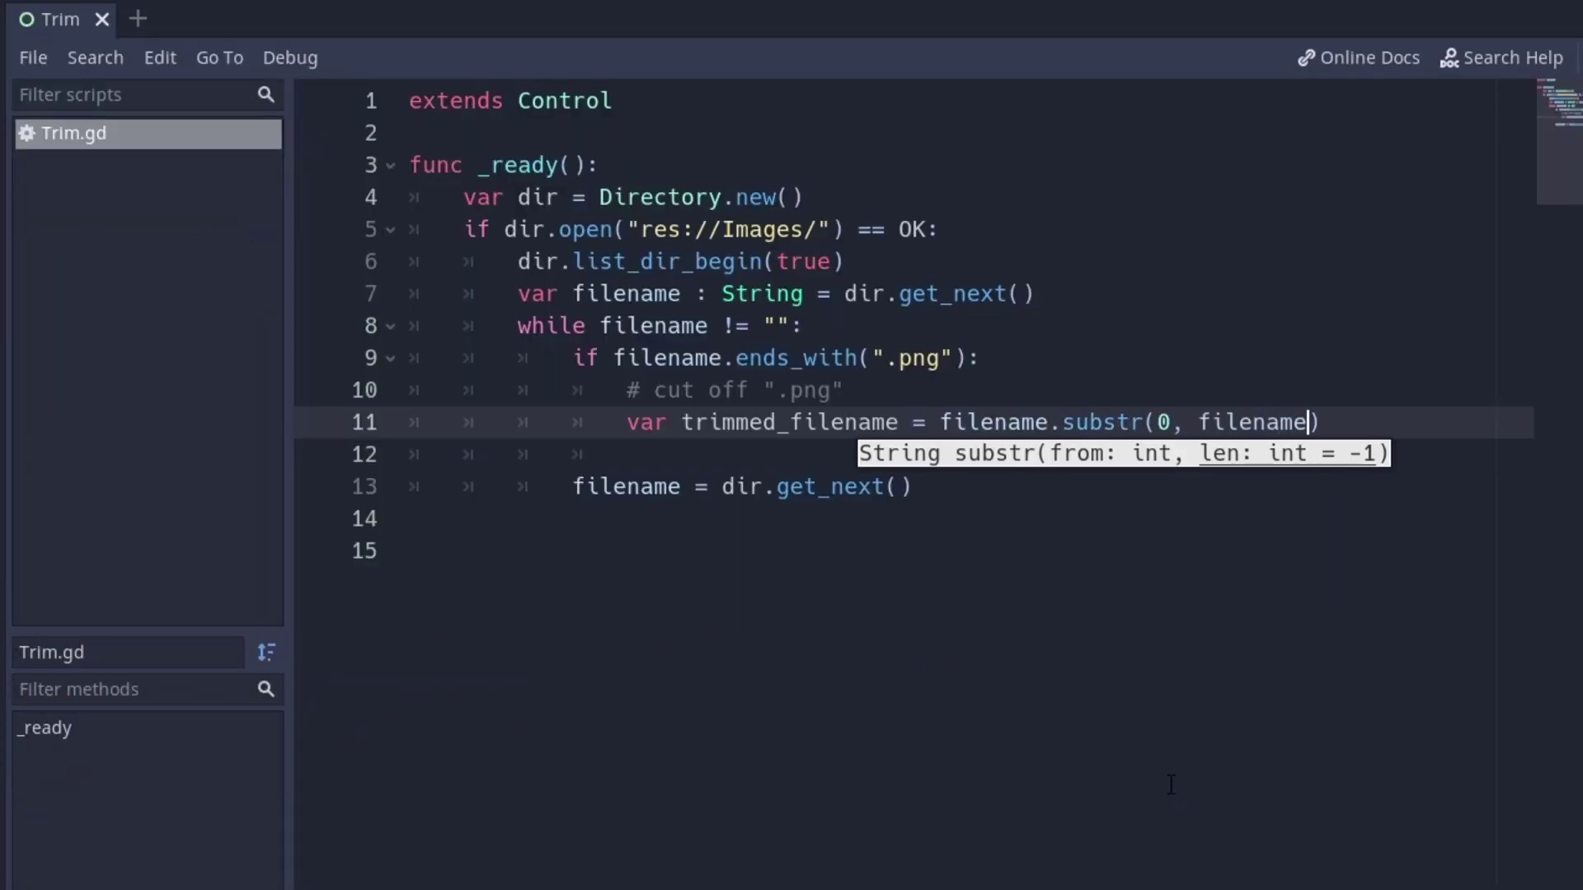
text(.length)
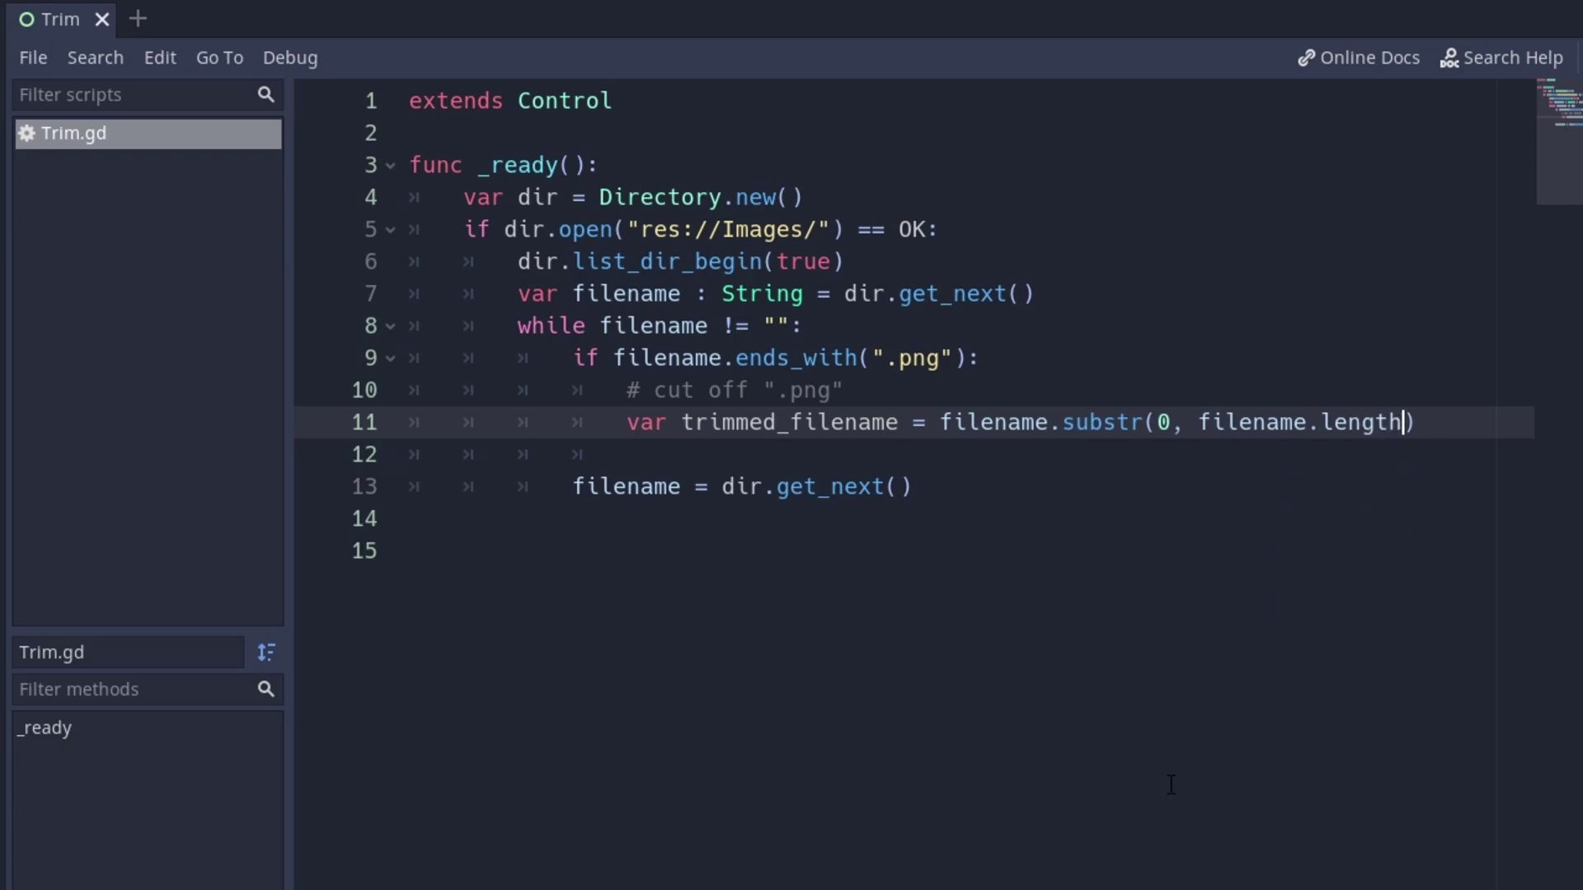
text(())
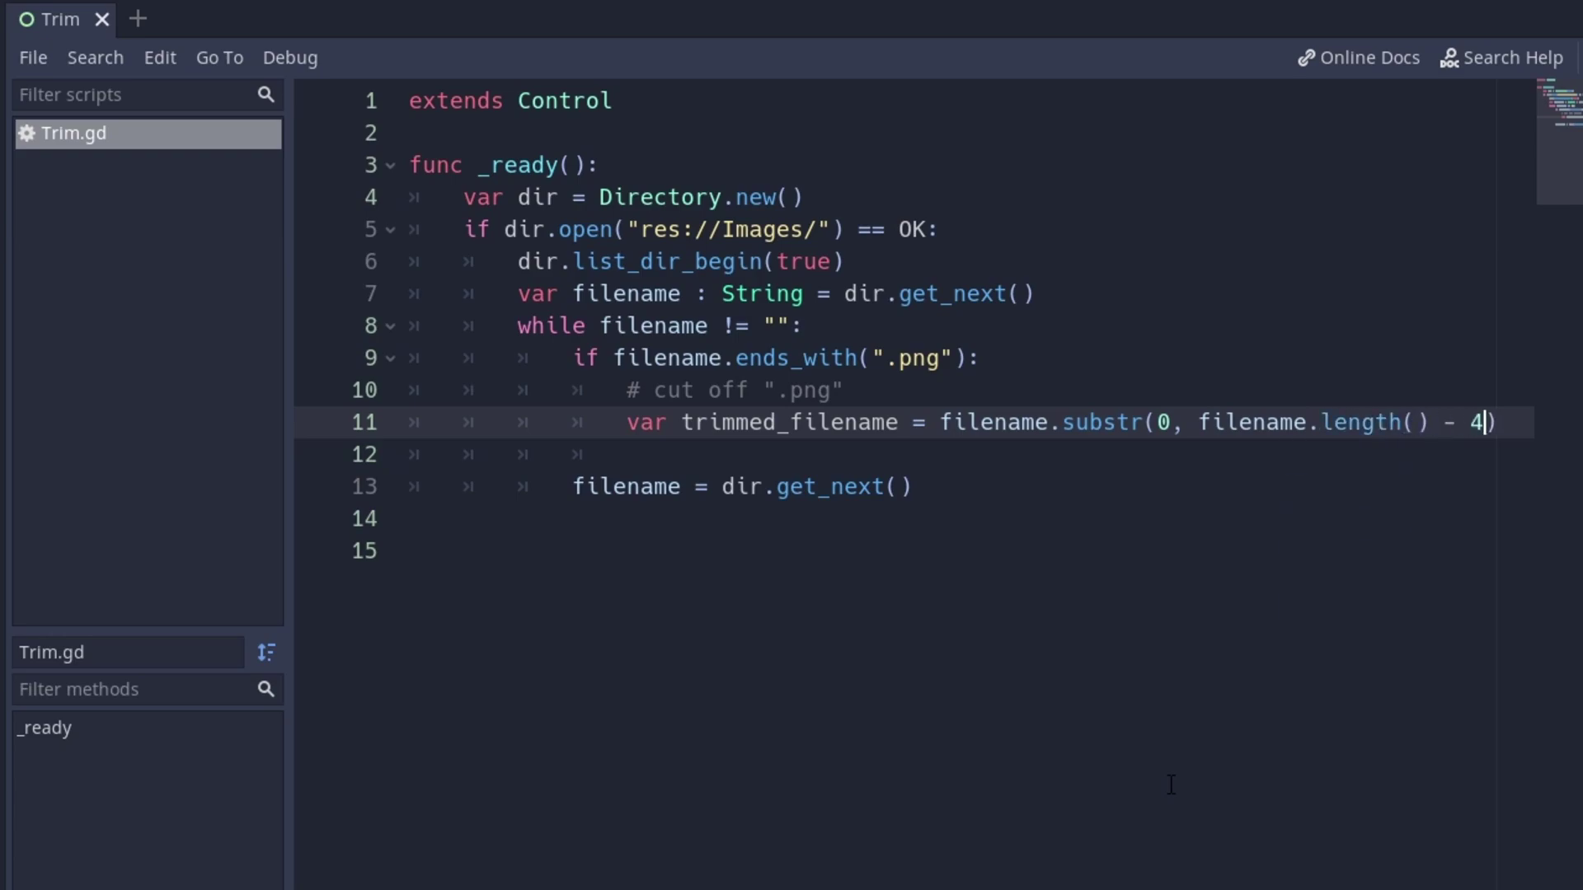
Replace the substr call on line 11 with trim_suffix(".png"), then retype it as an empty trim_prefix().
key(shift+End)
text(trim_)
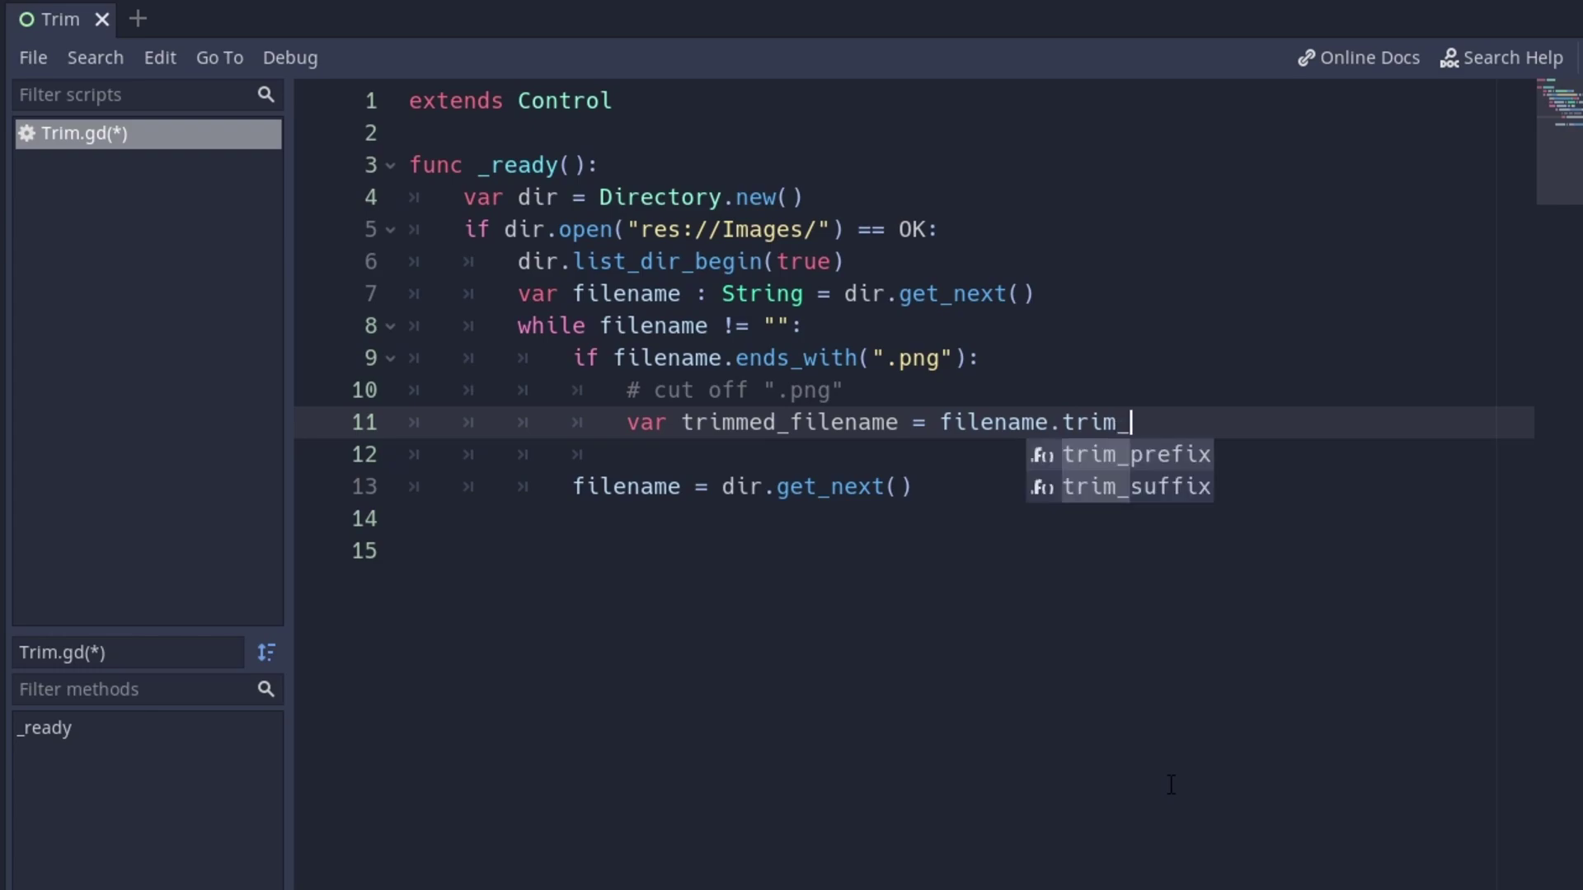
text(suff)
key(Return)
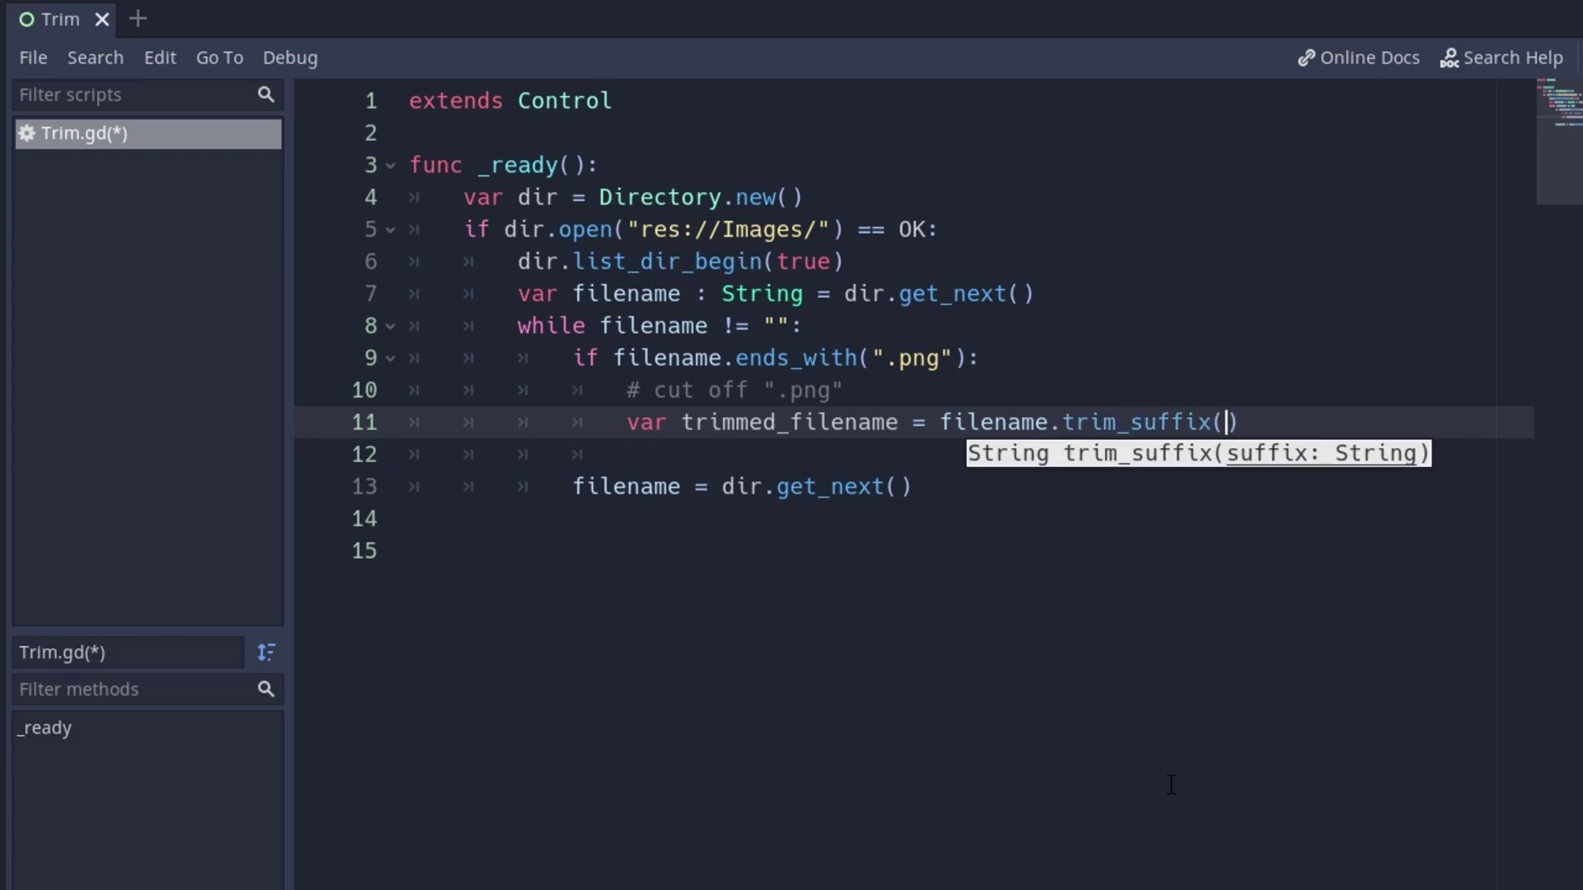
text(".png)
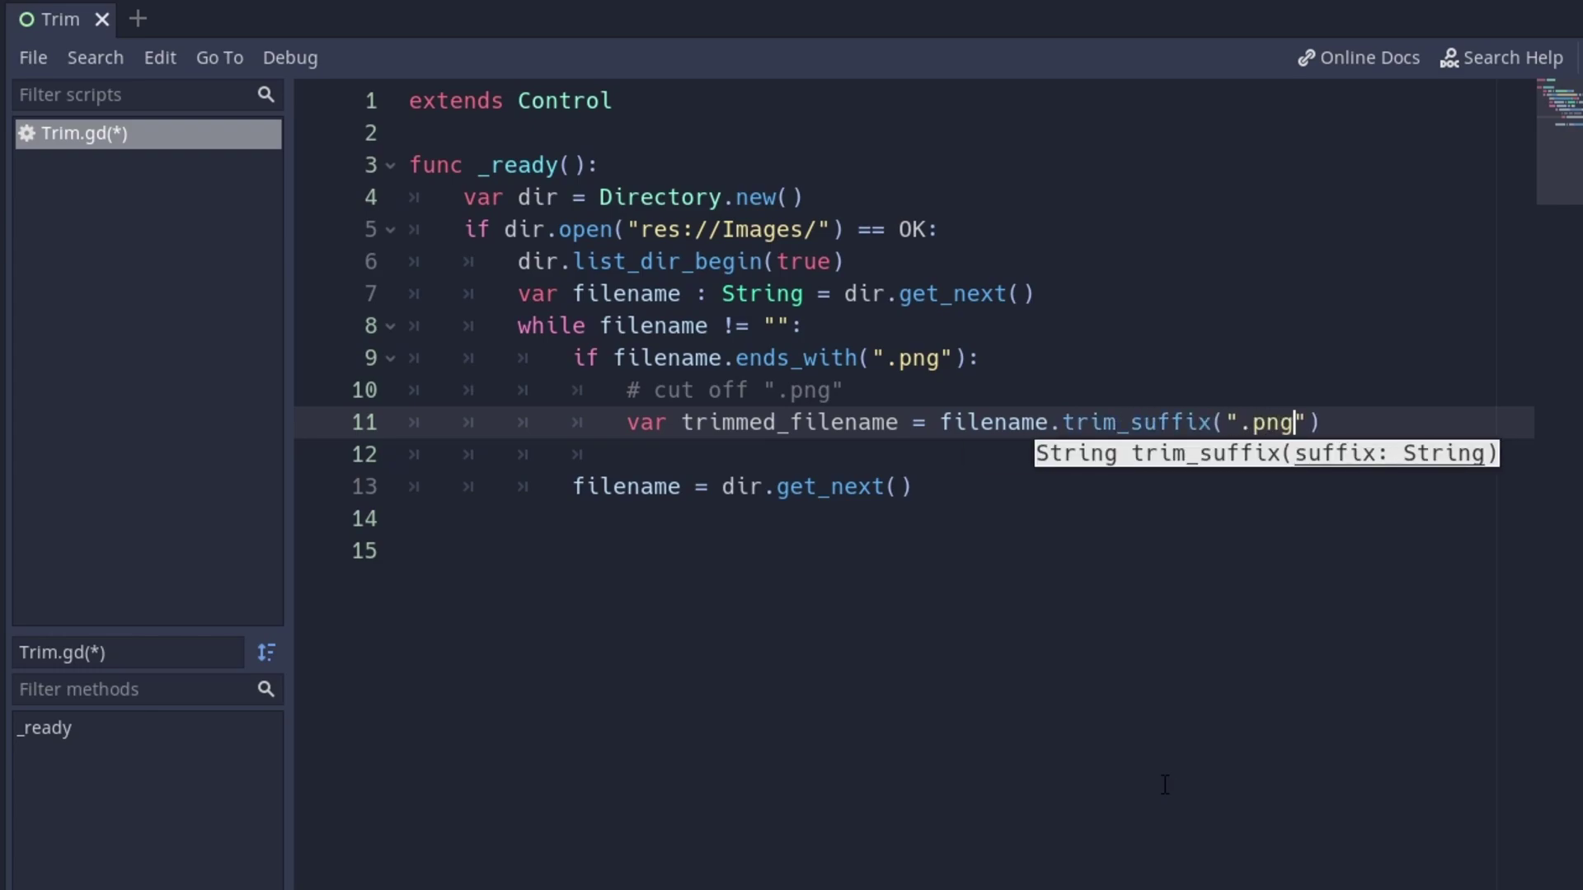
drag(1320, 422, 1050, 422)
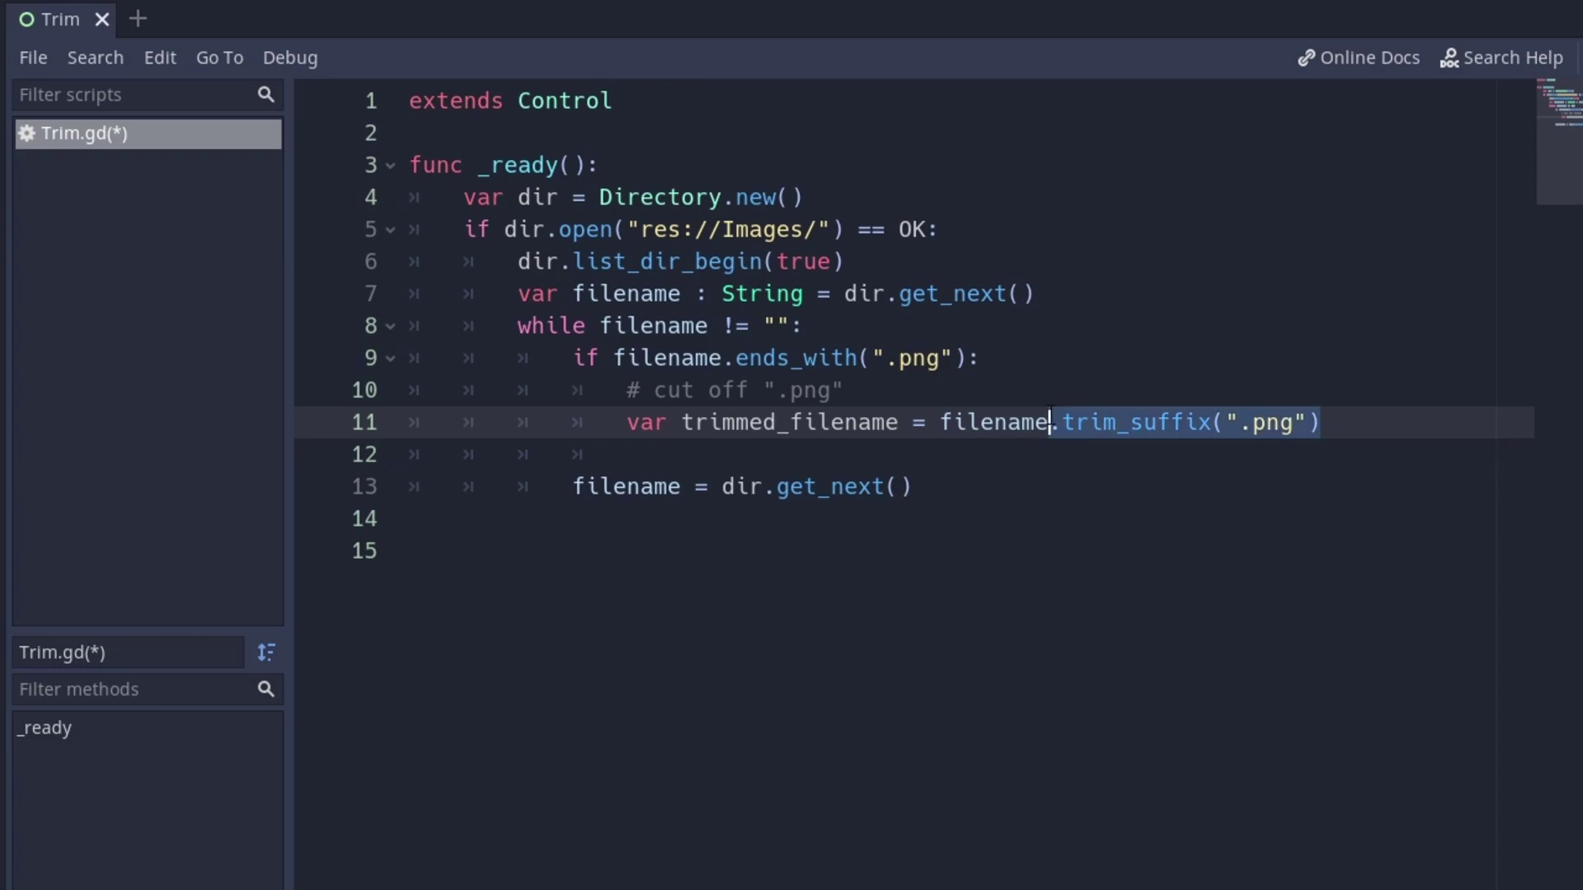
text(.trim)
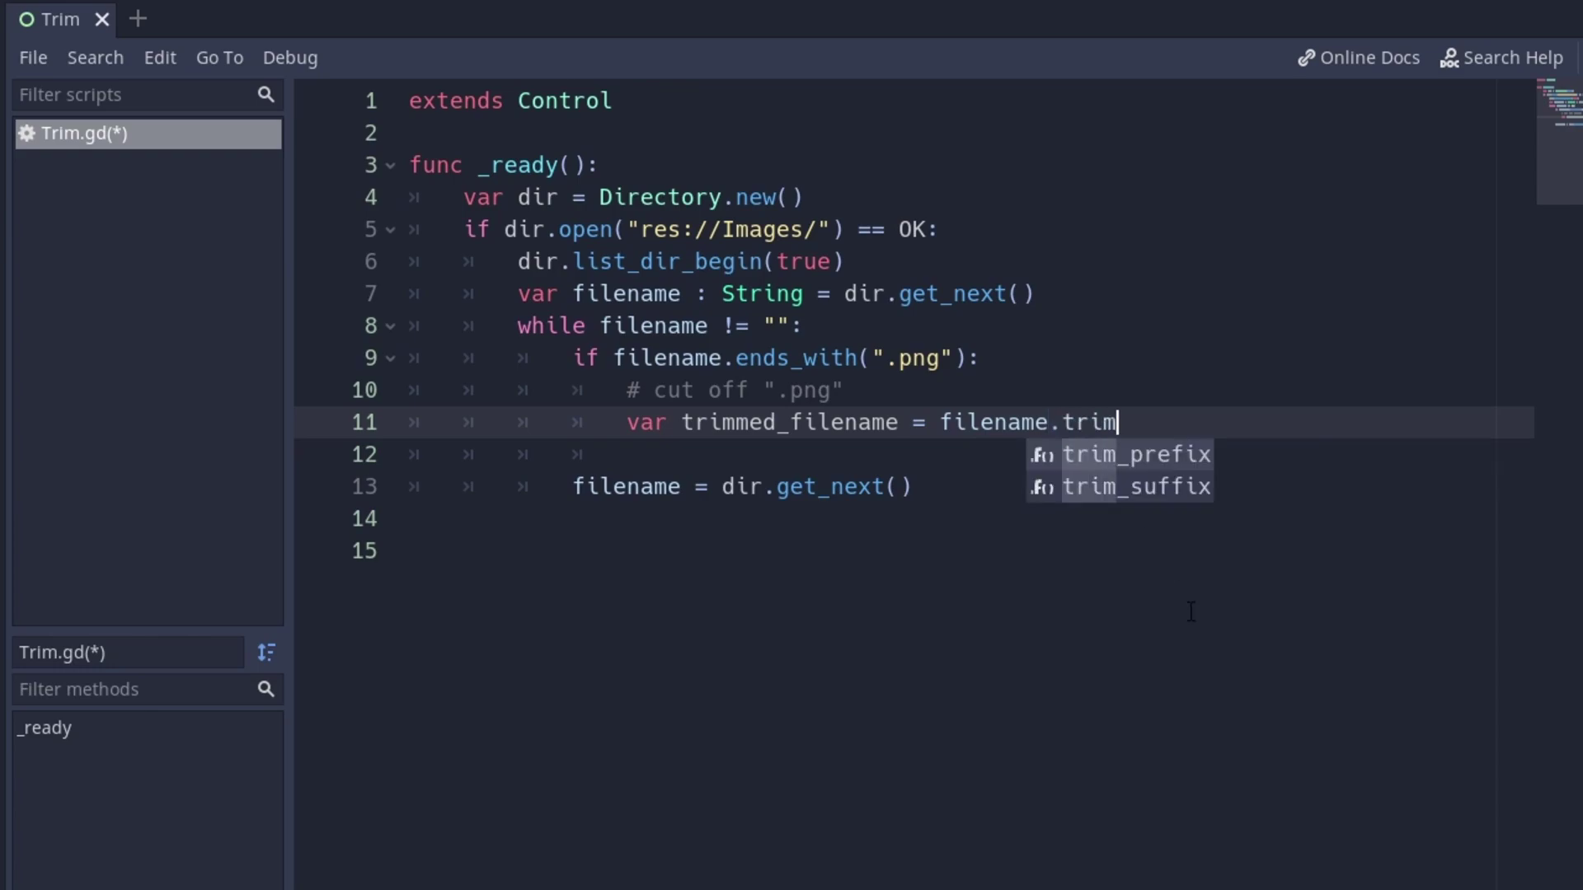
key(Return)
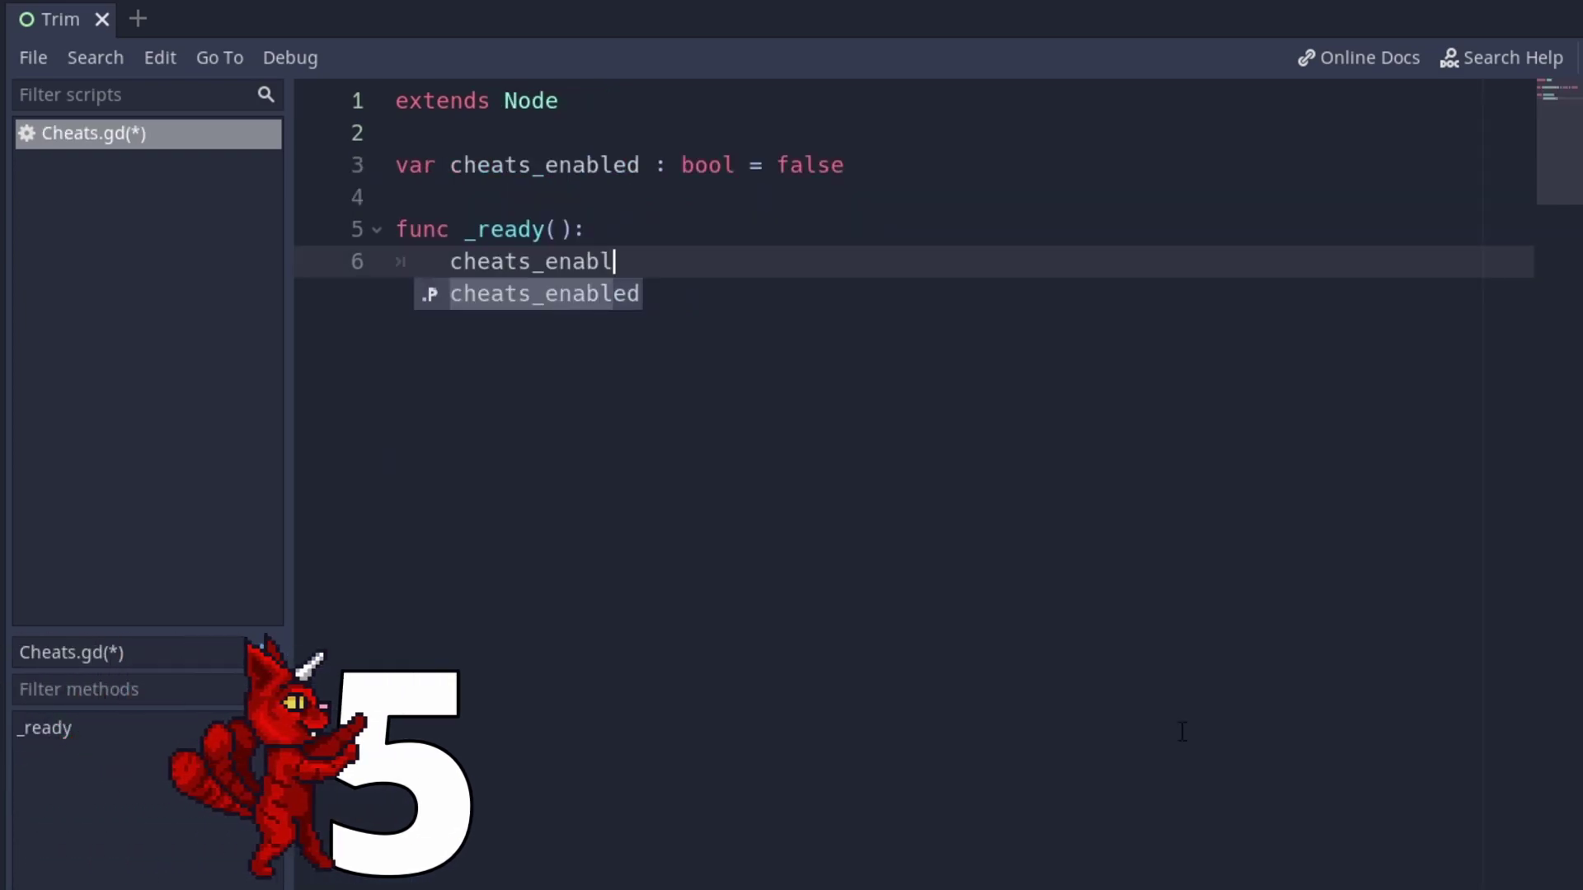
text(ed = no)
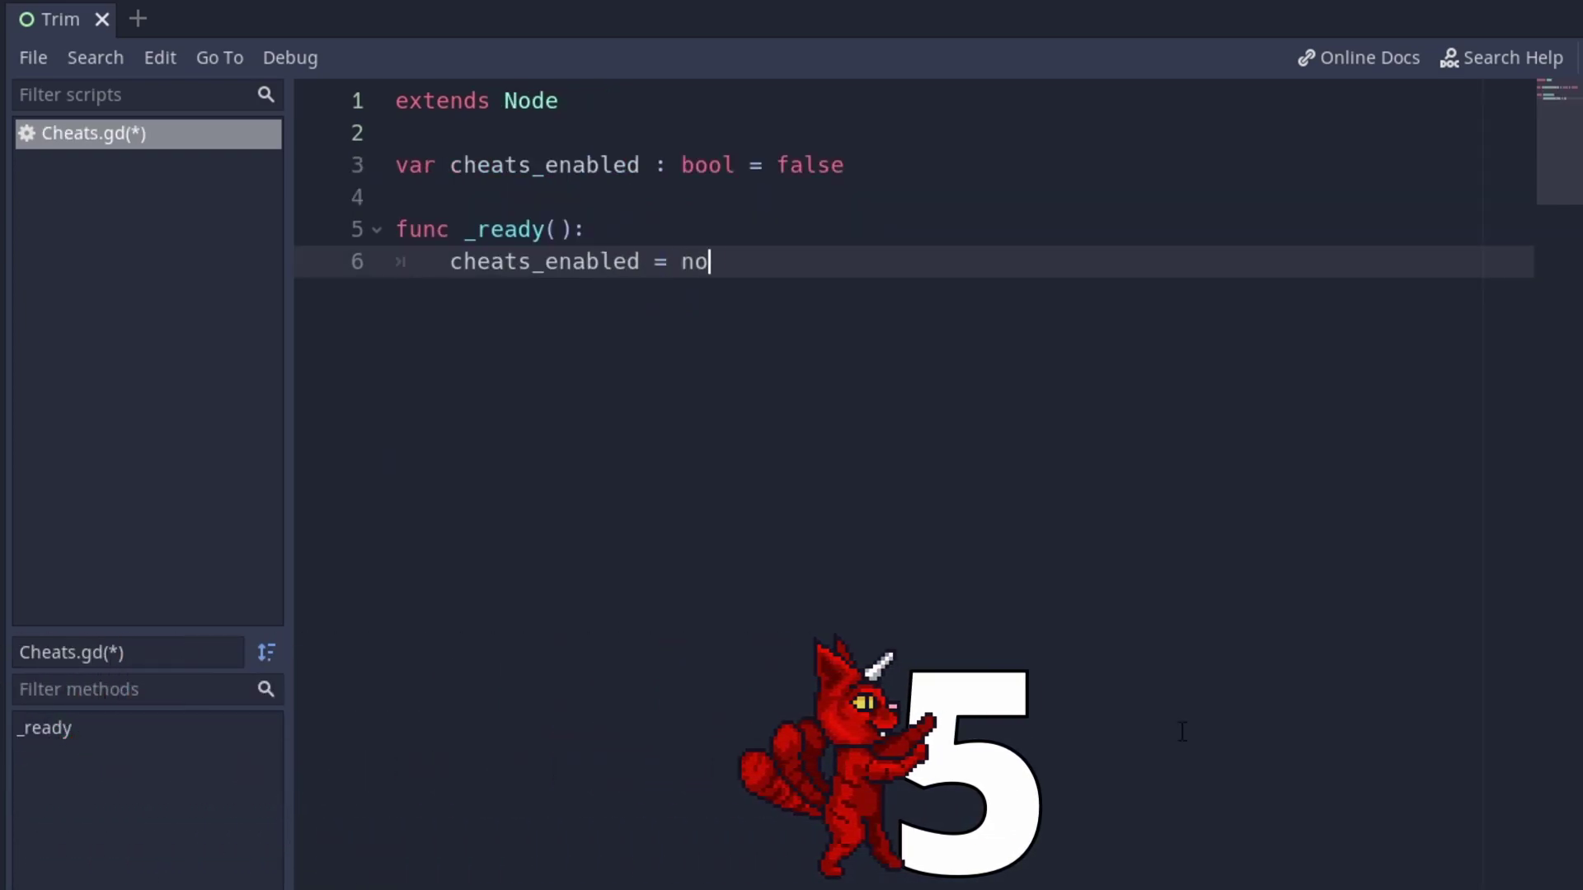
text(t cS.has)
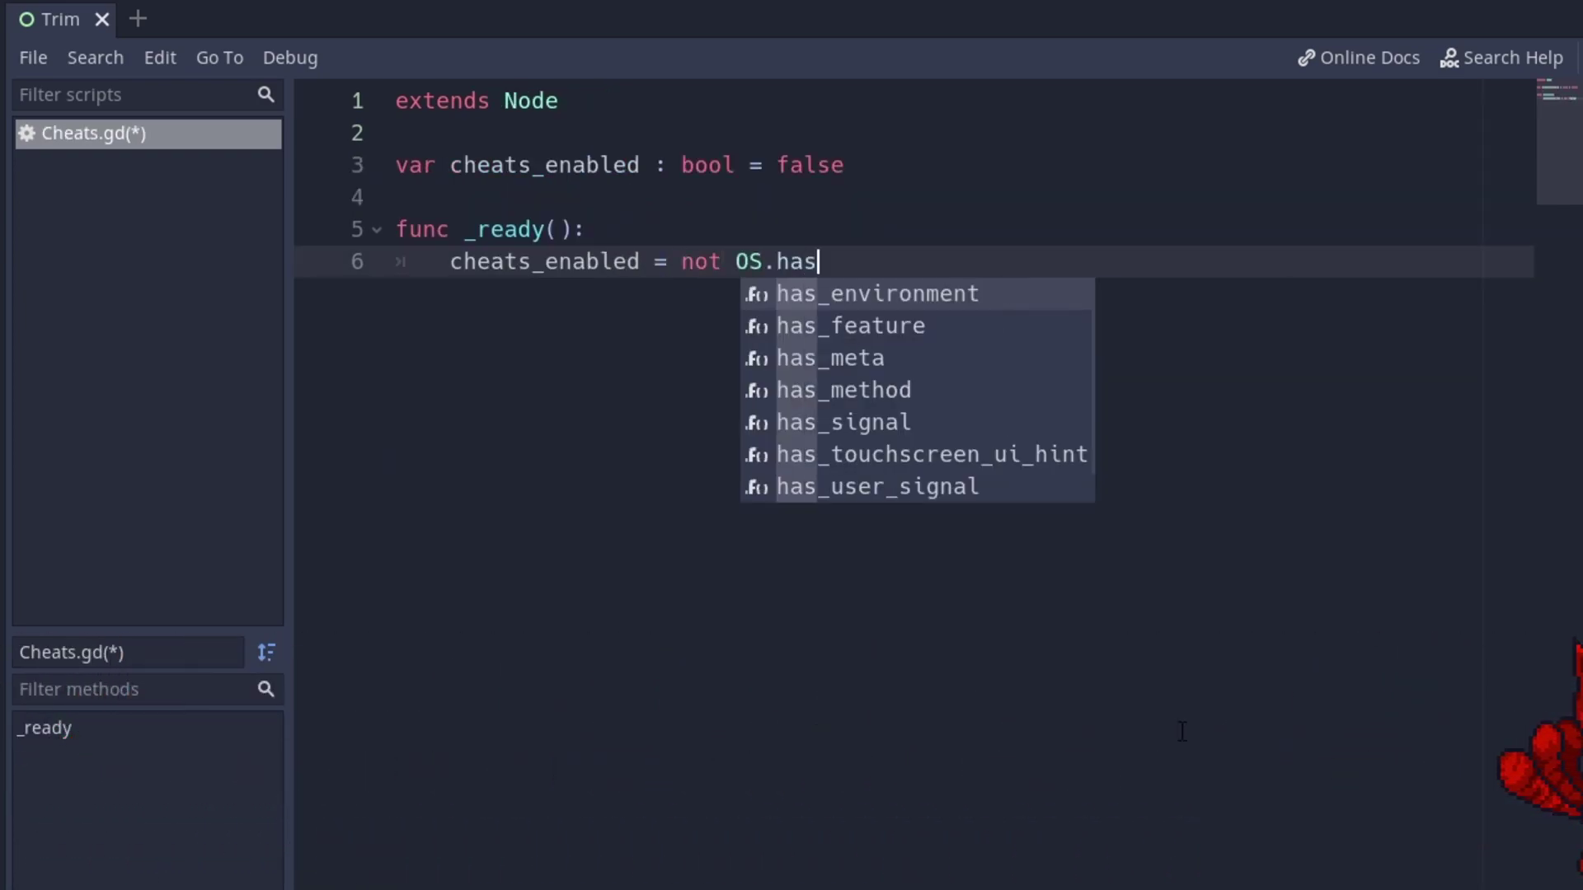
text(_feature("standalone)
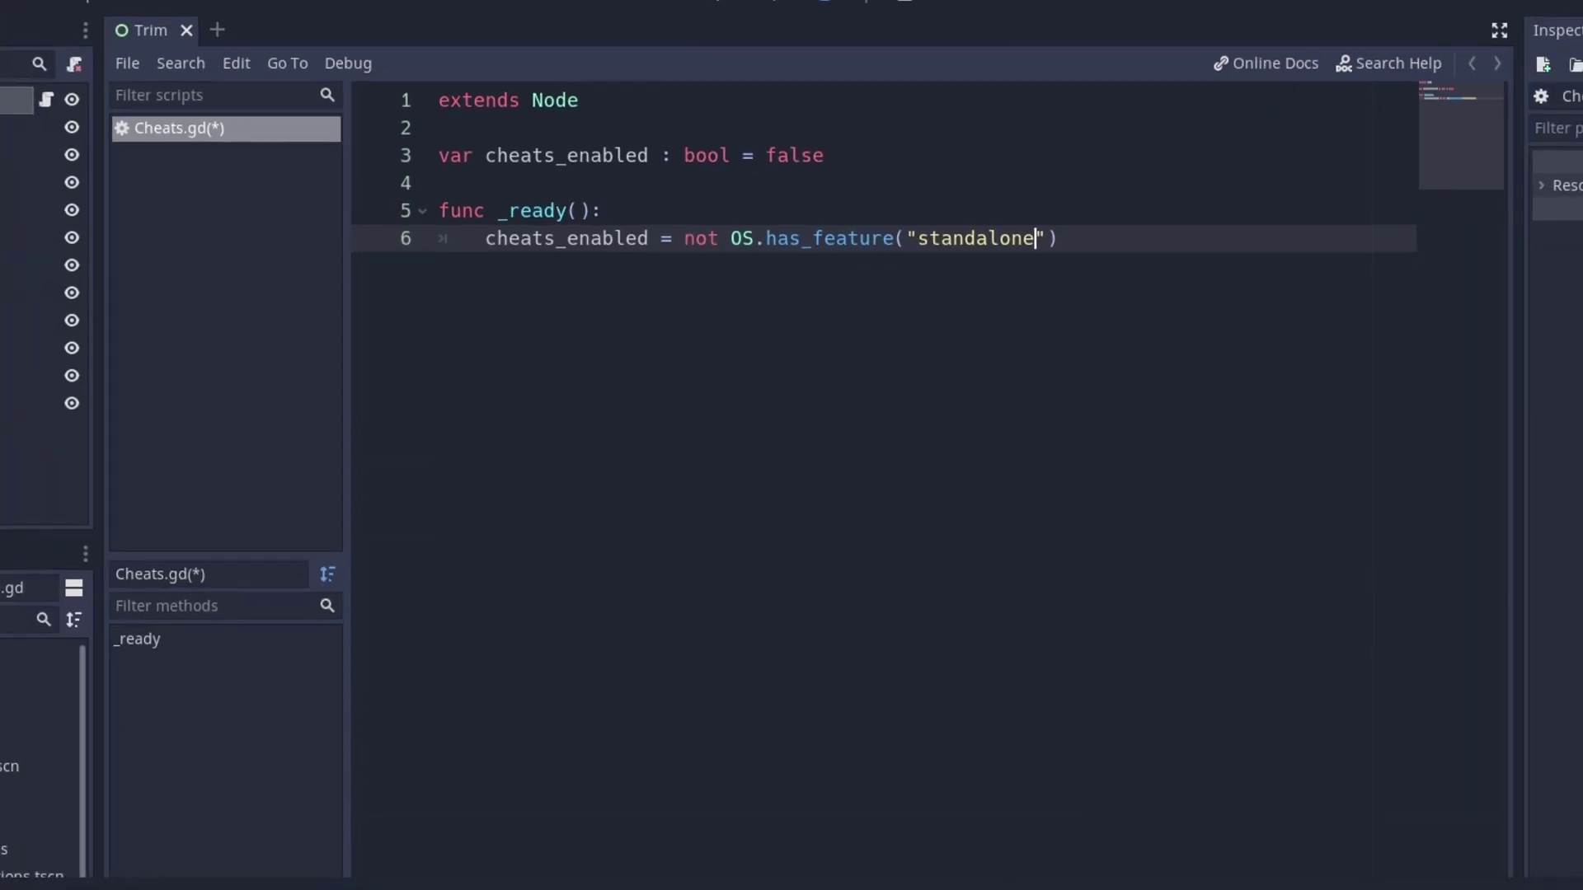
Add cheats_enabled as a Custom feature on the Windows Desktop export preset via Project > Export.
click(77, 15)
click(111, 118)
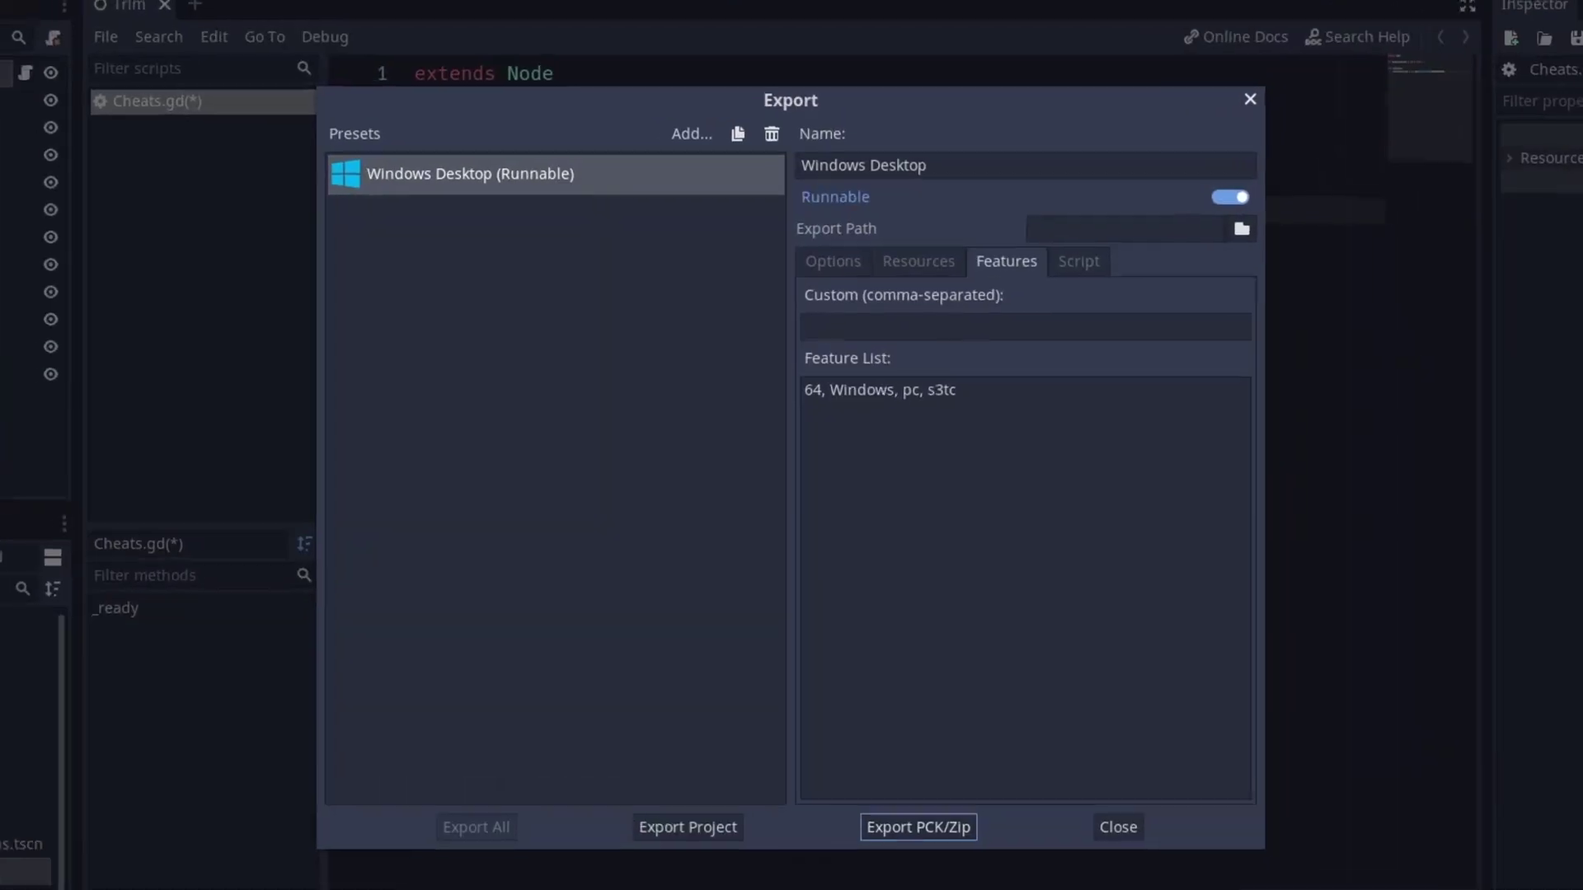
text(cheats_enabled)
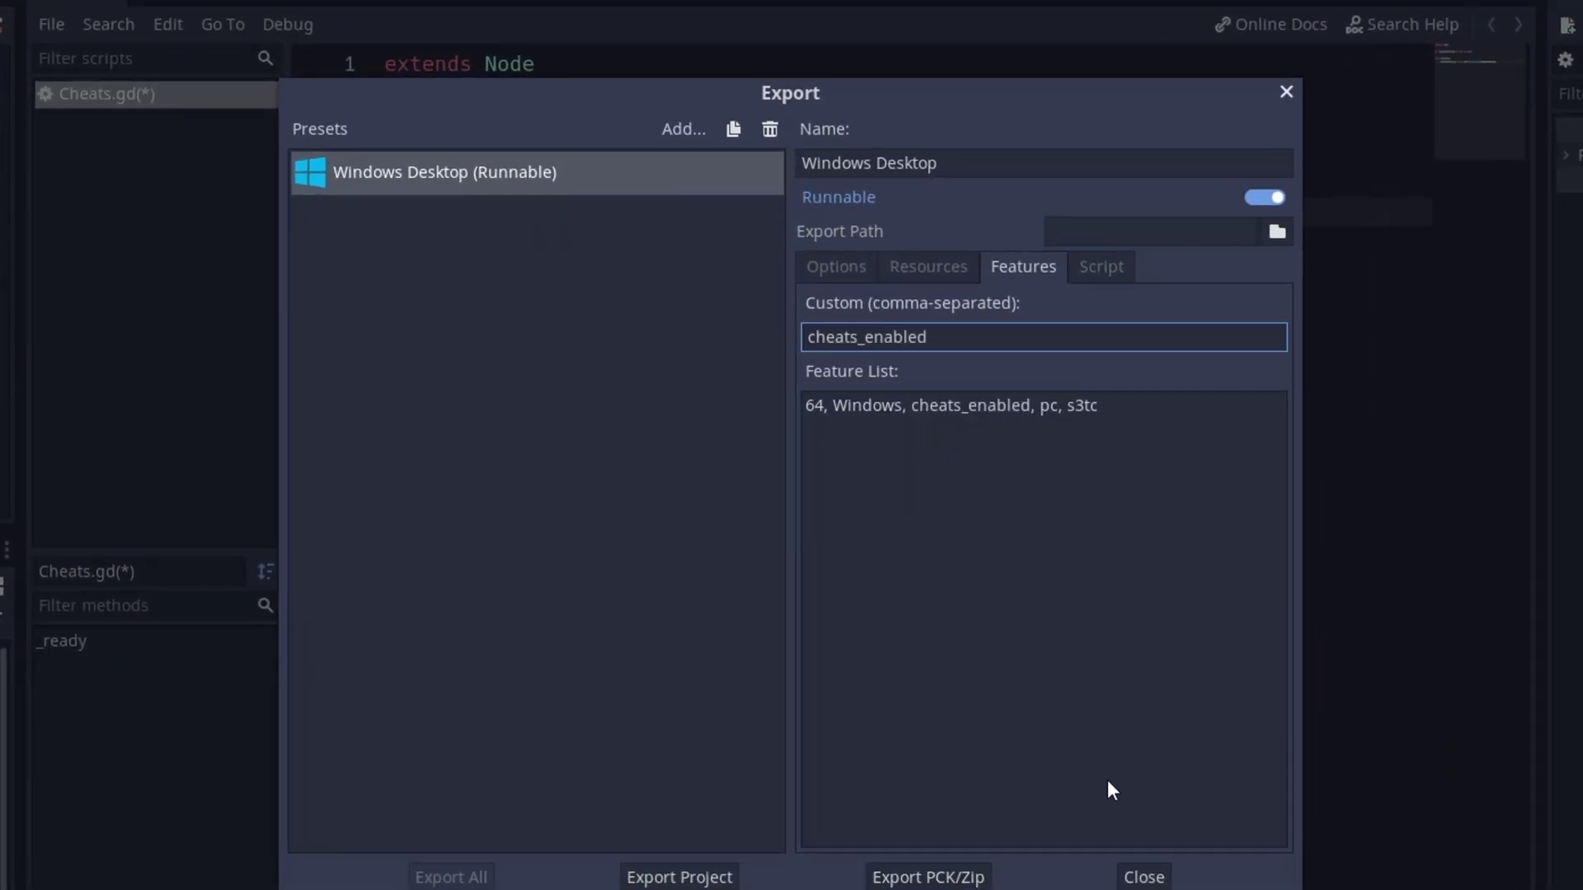
click(1148, 874)
On line 6 delete 'not' and select "standalone" to replace it with the cheats_enabled tag.
double_click(653, 211)
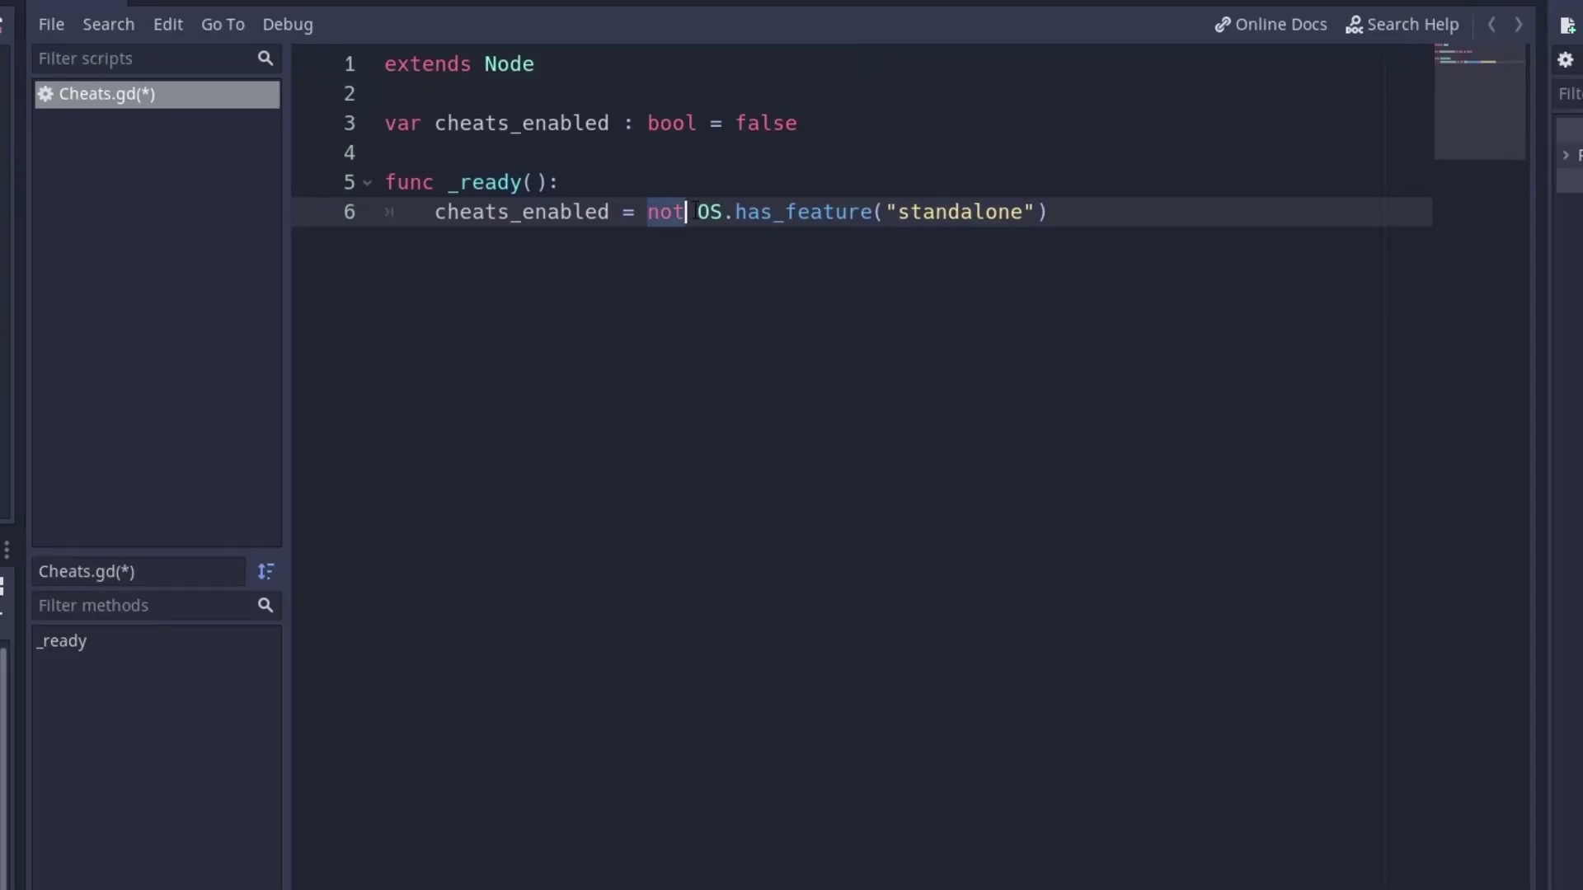
key(BackSpace)
double_click(791, 212)
text(c)
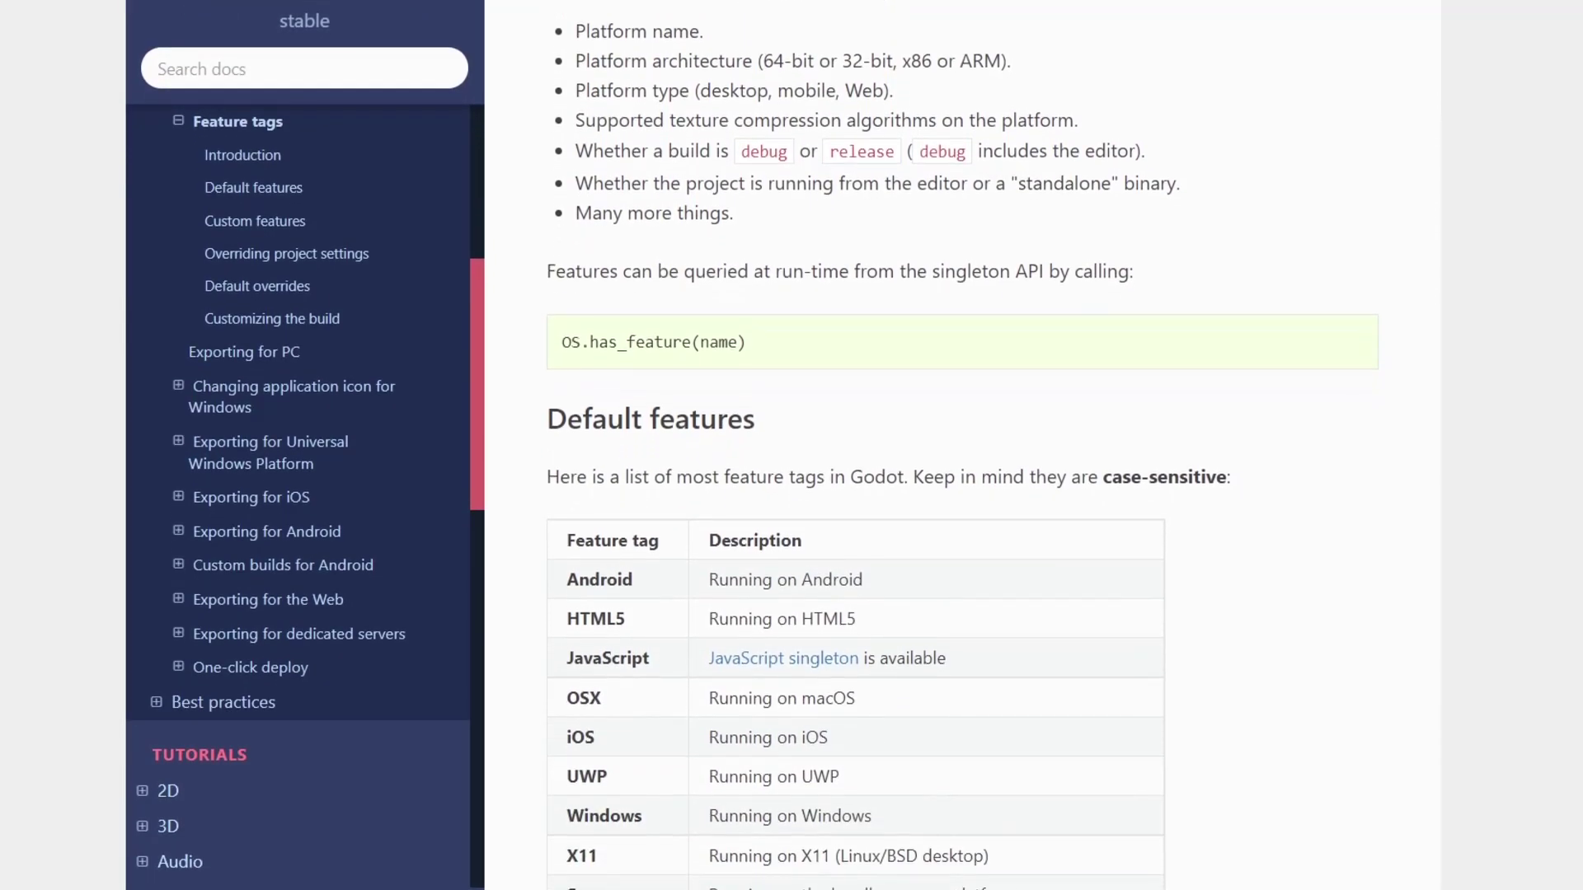
scroll(963, 446, down, 1)
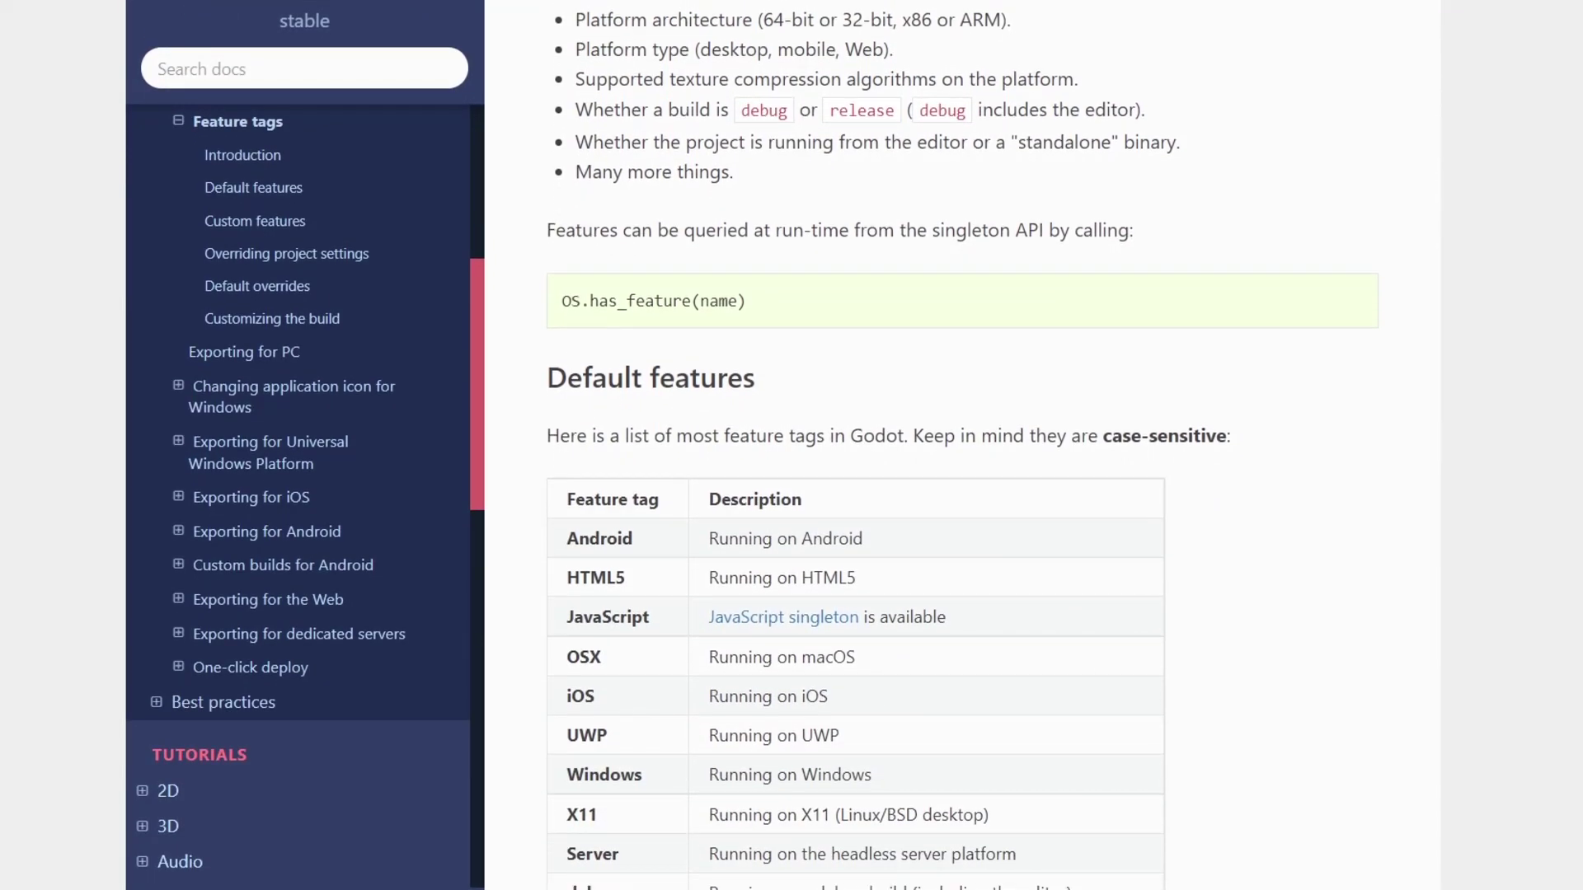
scroll(962, 446, down, 1)
scroll(963, 445, down, 1)
scroll(962, 445, down, 1)
scroll(962, 445, down, 1)
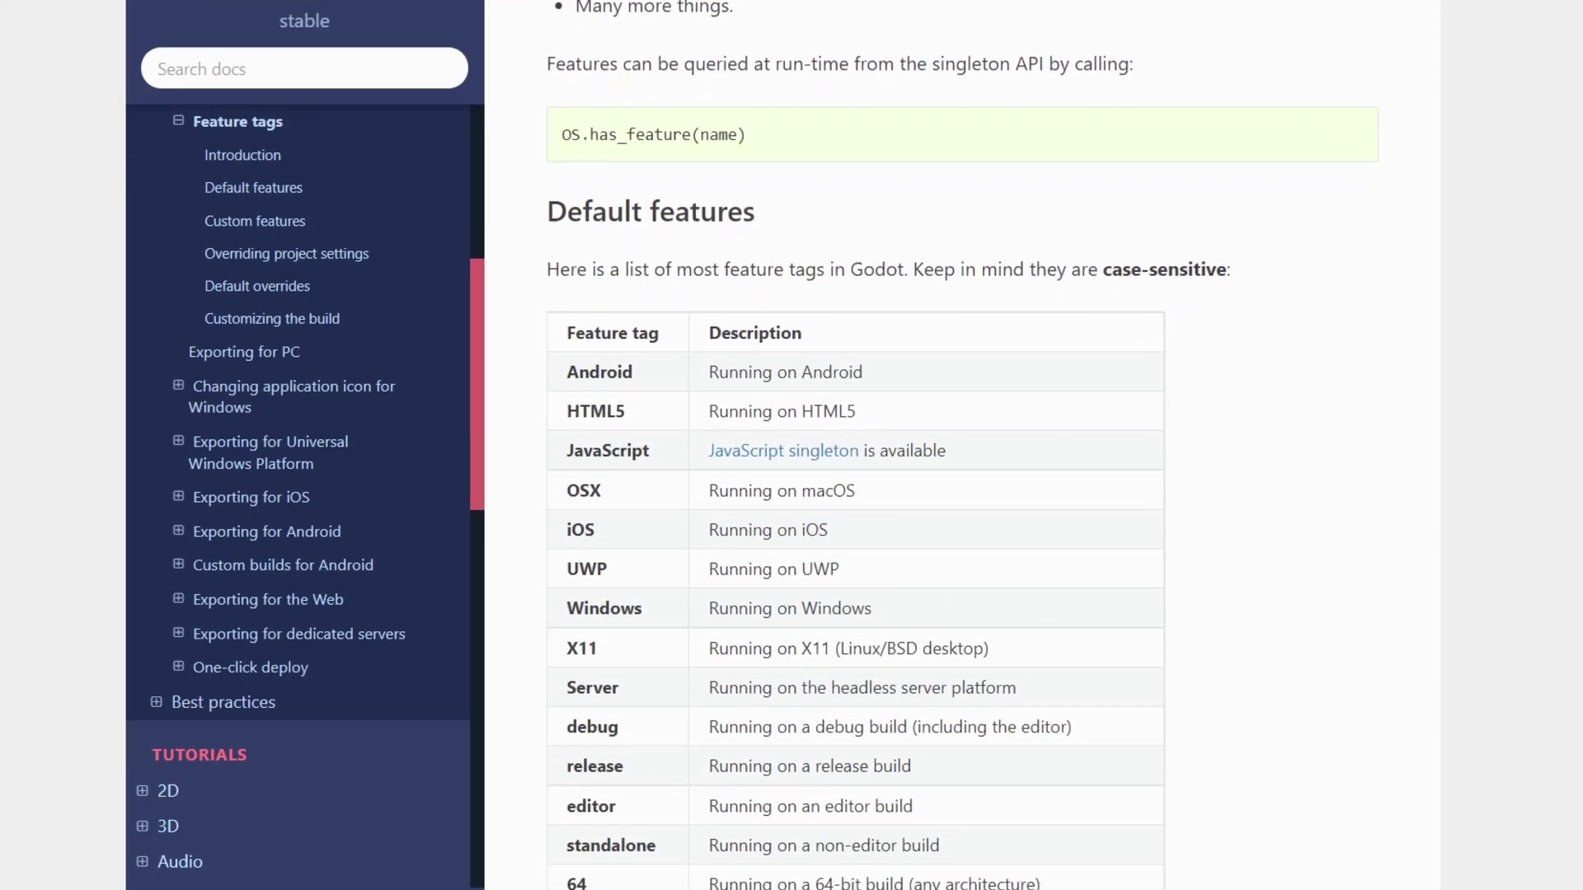
scroll(962, 445, down, 1)
scroll(962, 446, down, 1)
scroll(962, 446, down, 1)
scroll(962, 445, down, 1)
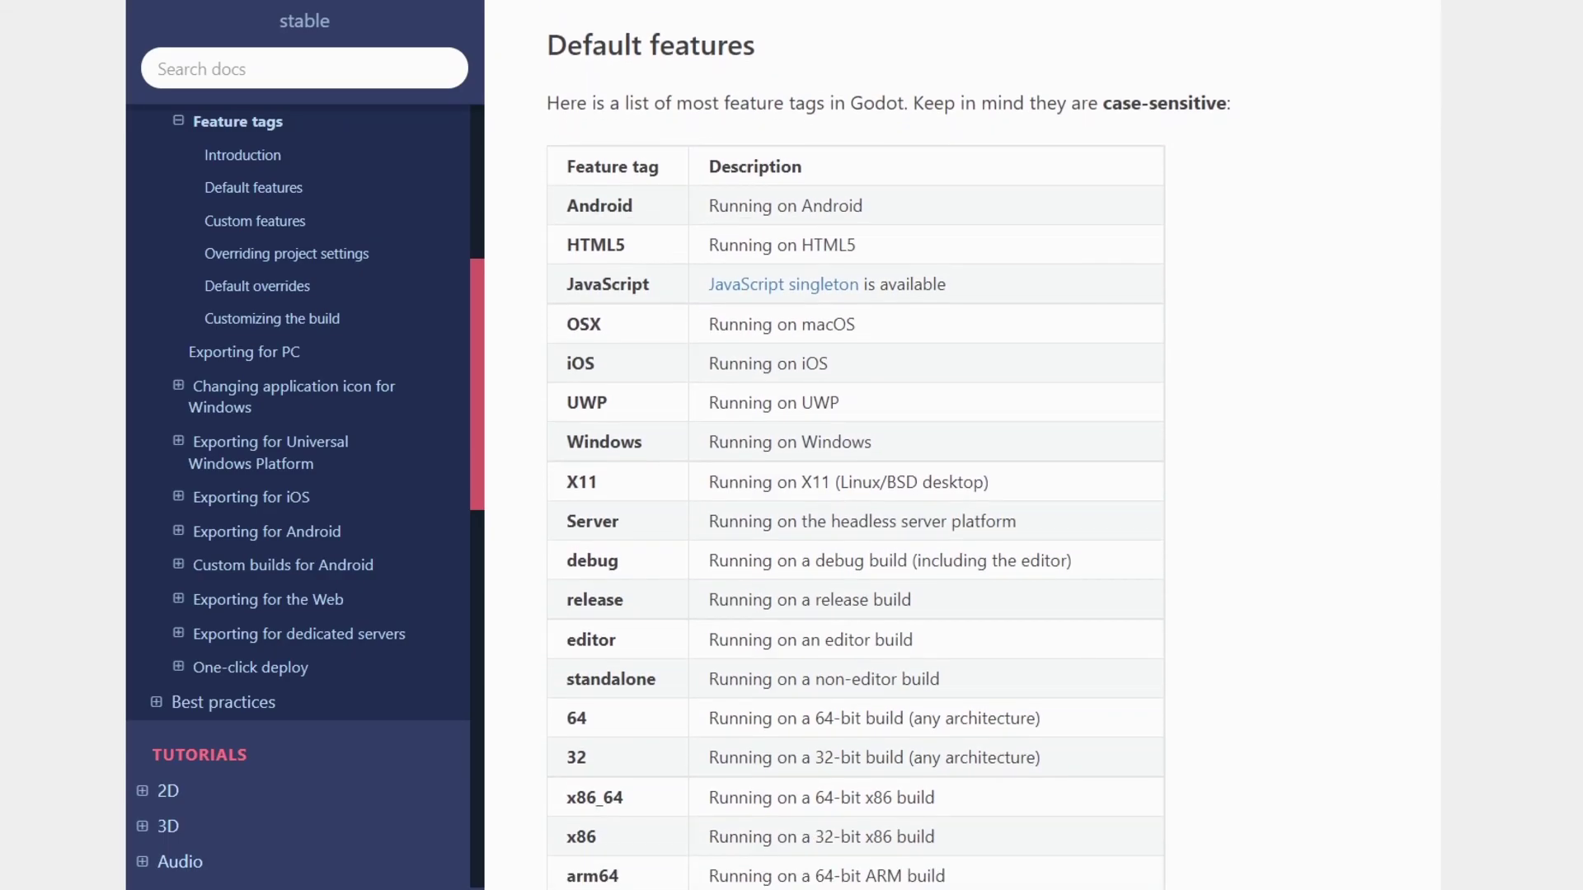
scroll(962, 446, down, 1)
scroll(962, 445, down, 1)
scroll(962, 446, down, 1)
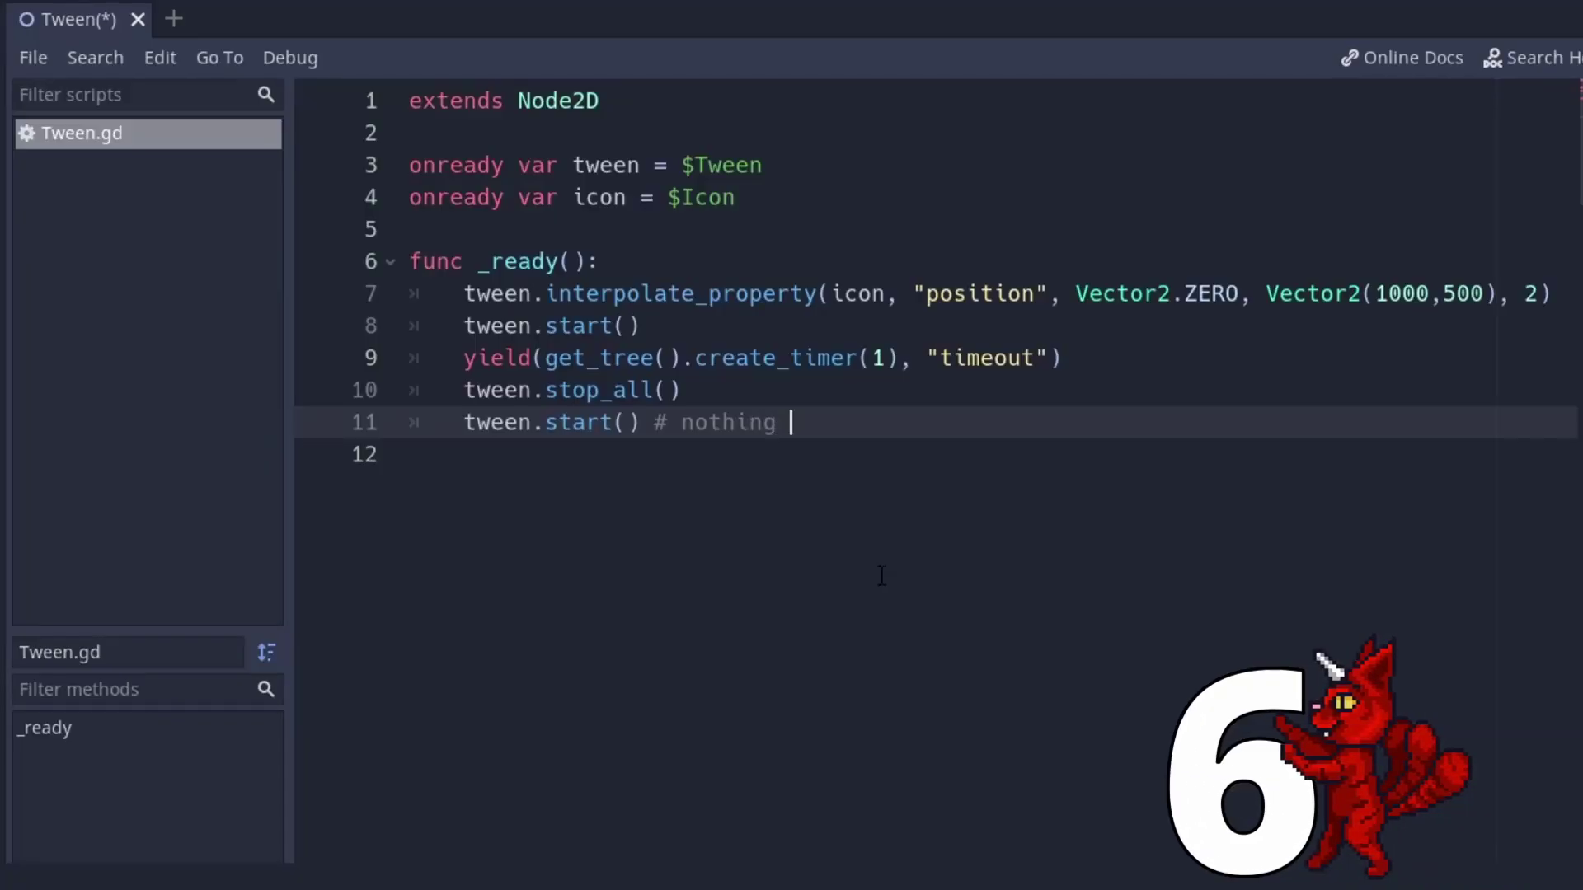
text(should happen?)
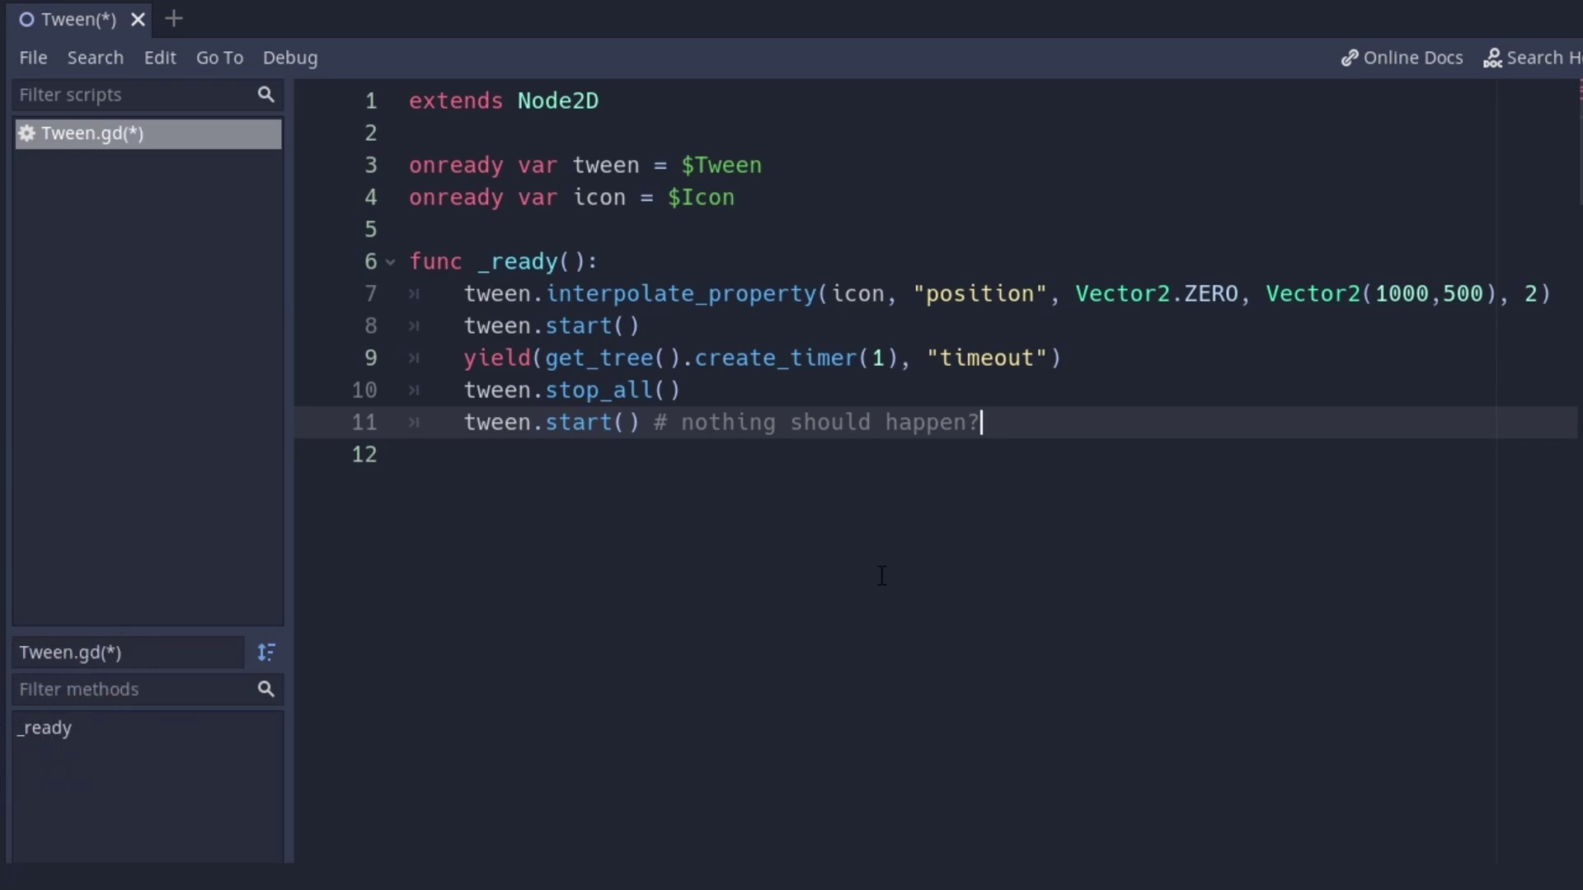
Run the project (F5) to test whether the tween restarts after stop_all.
click(1477, 16)
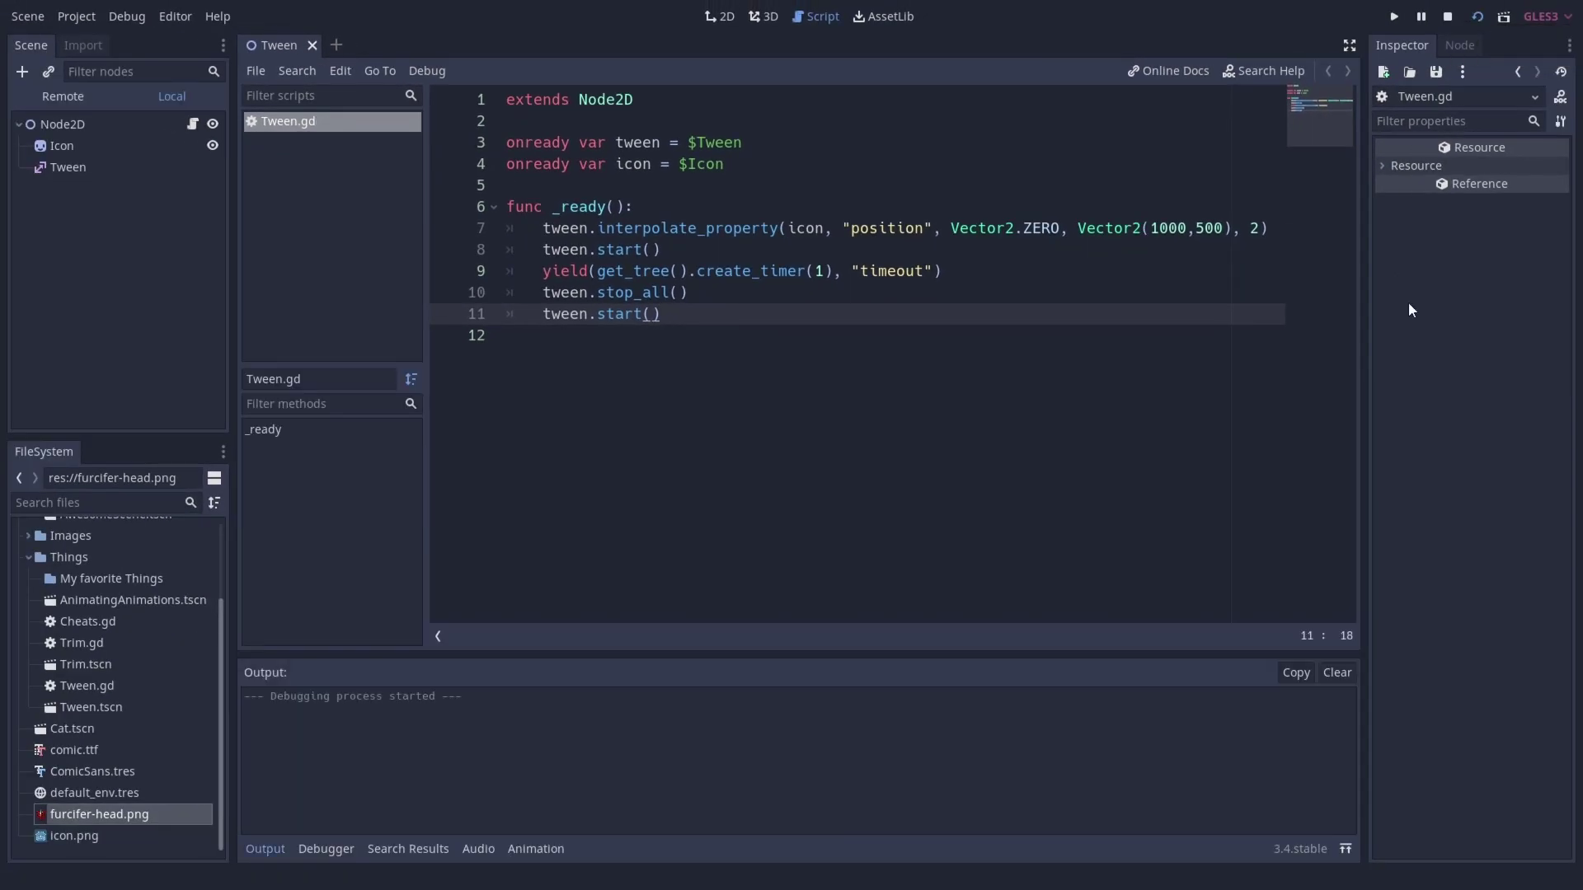
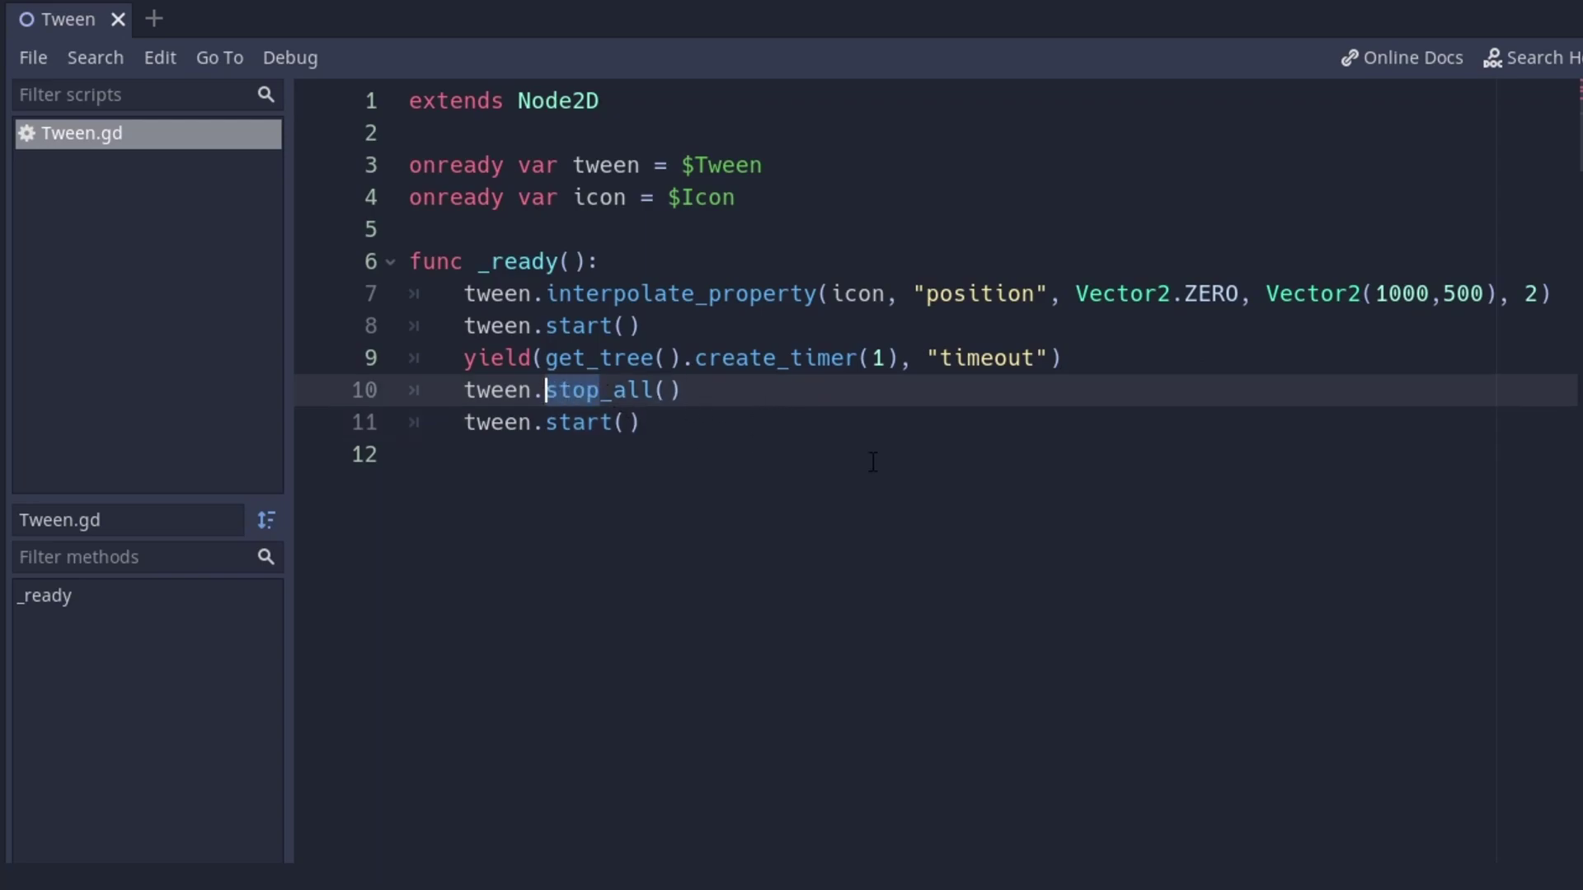
text(remove)
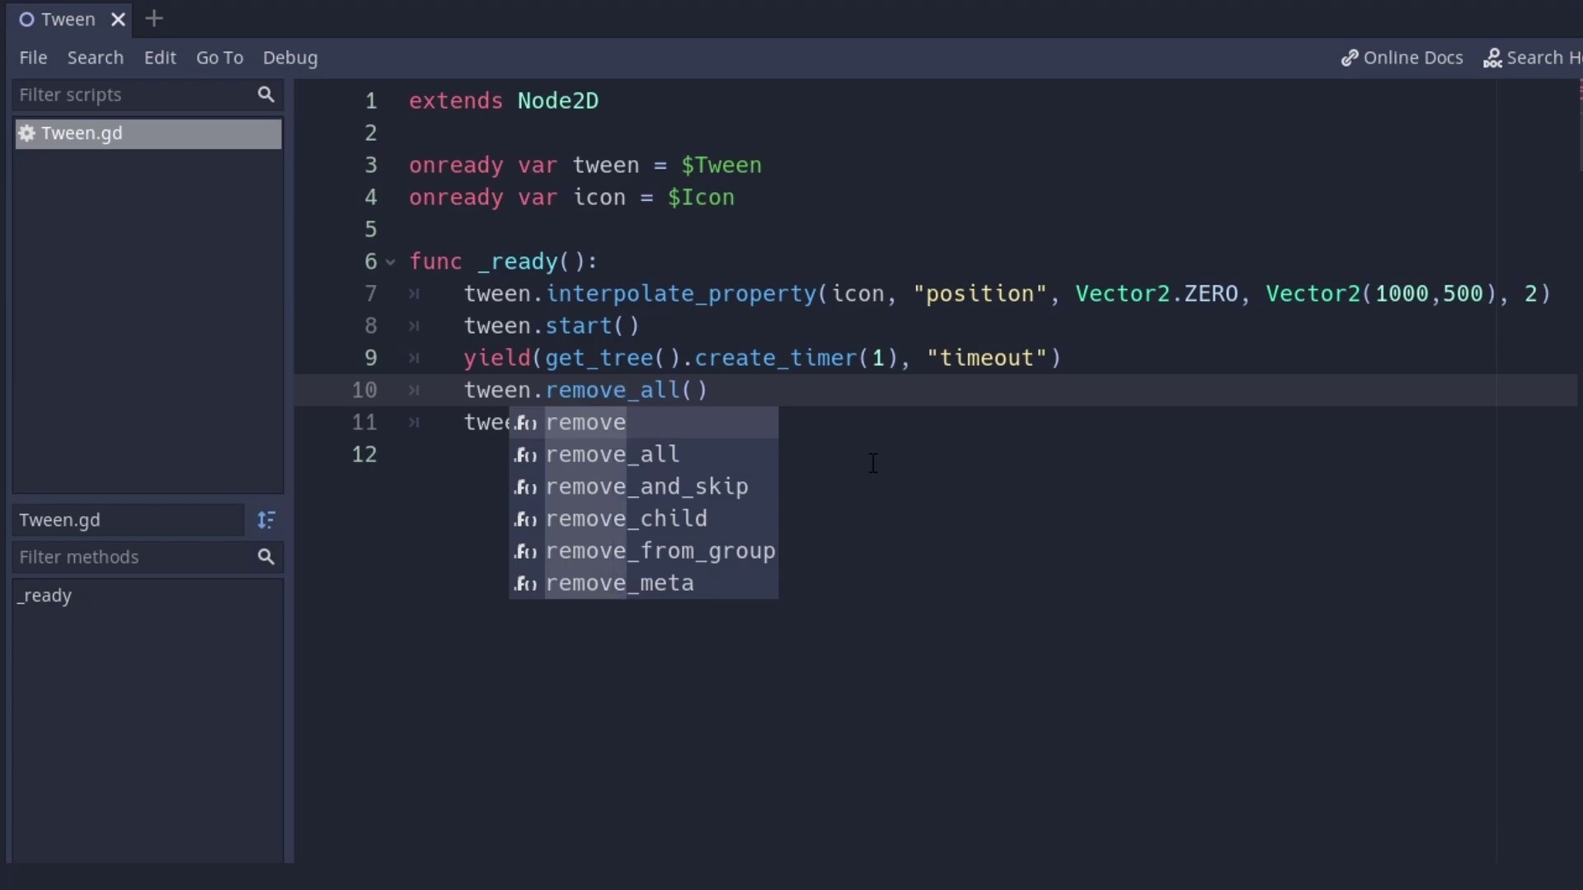
Finish line 10 as remove_all, then save the tween script and run the scene.
click(888, 391)
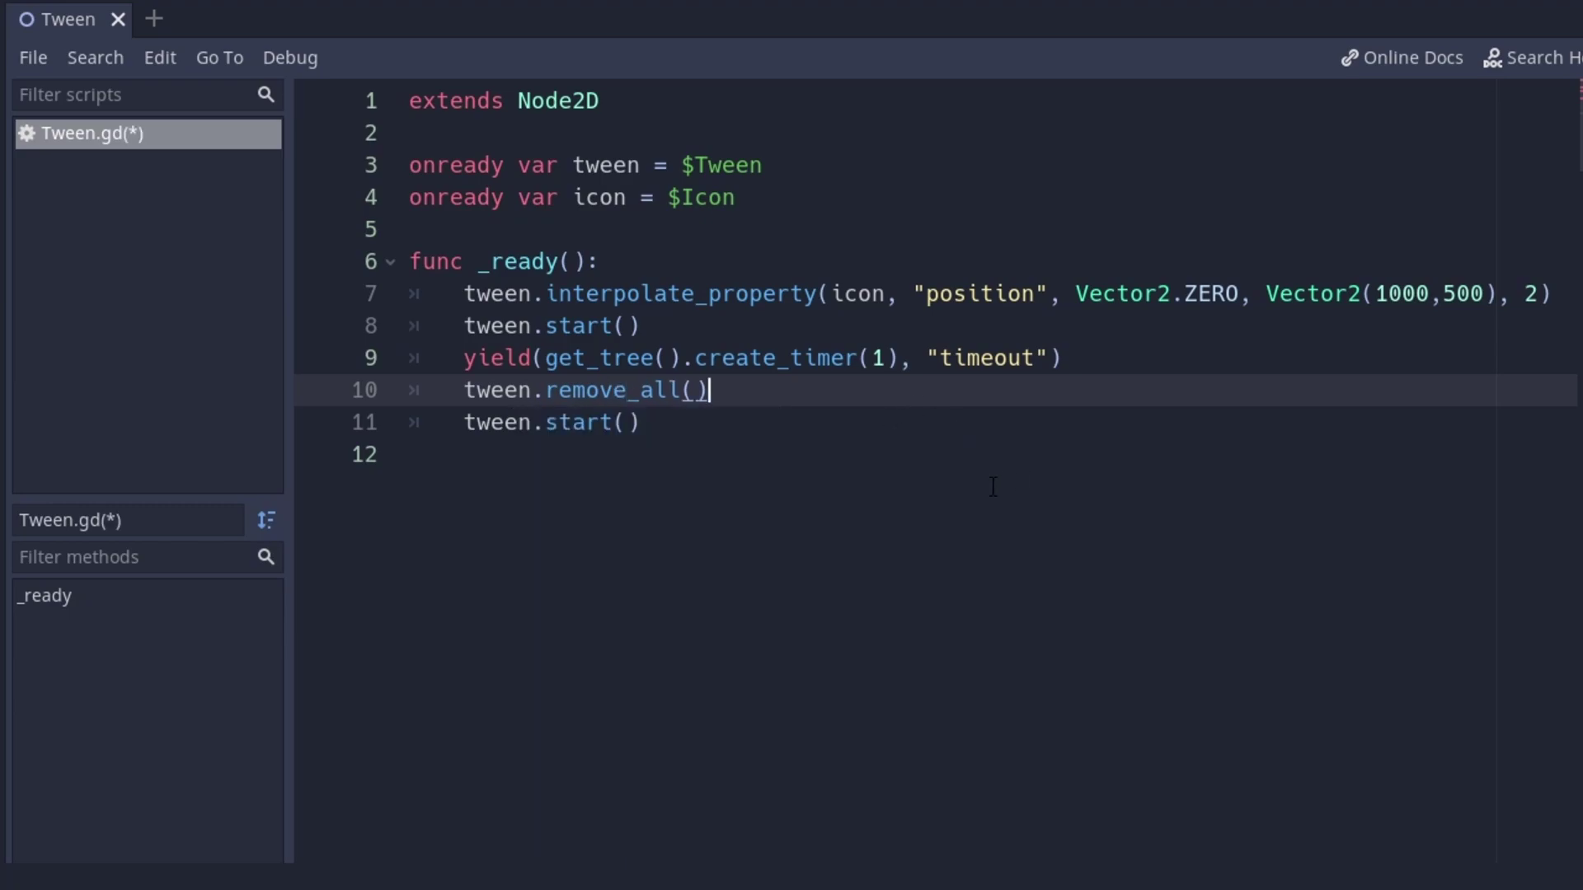
key(F5)
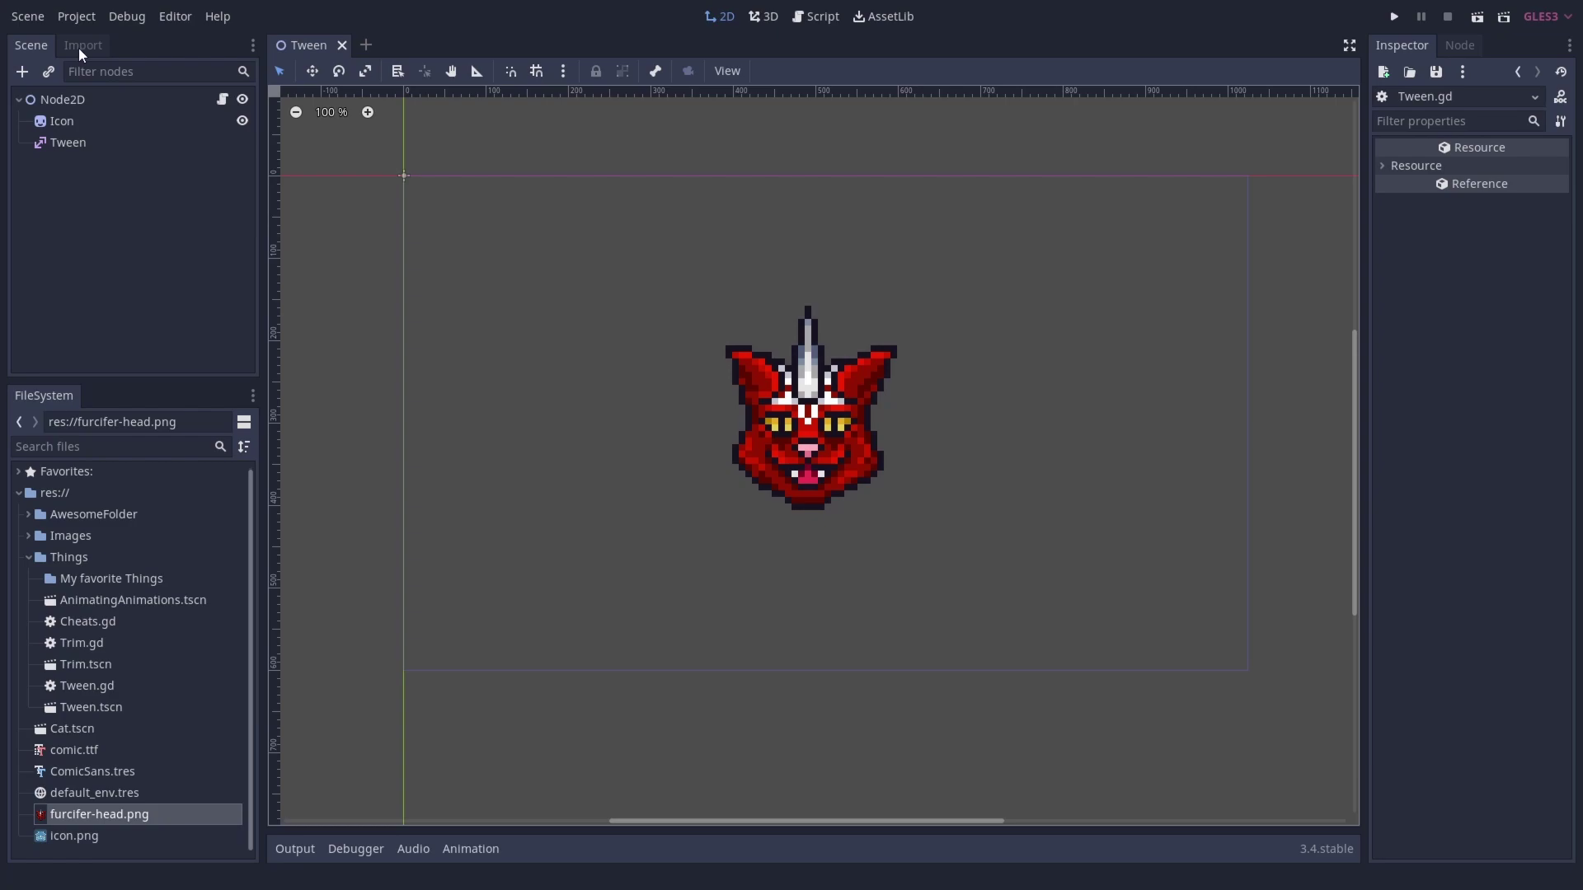
In the Orphan Resource Explorer tick Tween.tscn, Trim.tscn, Cheats.gd and AnimatingAnimations.tscn for deletion.
click(74, 20)
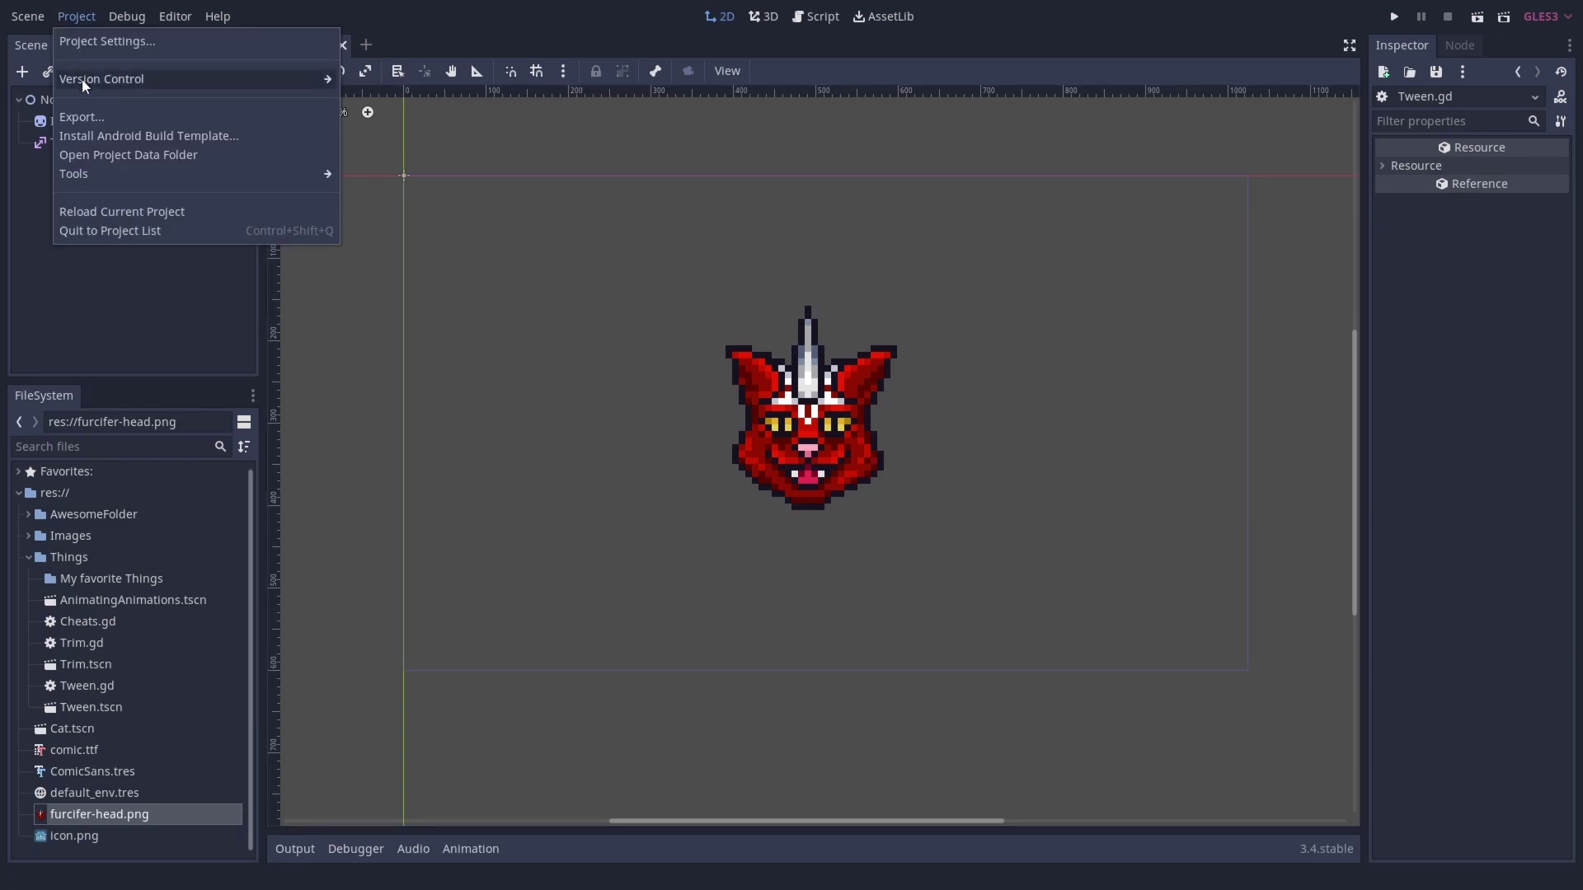
mouse_move(75, 173)
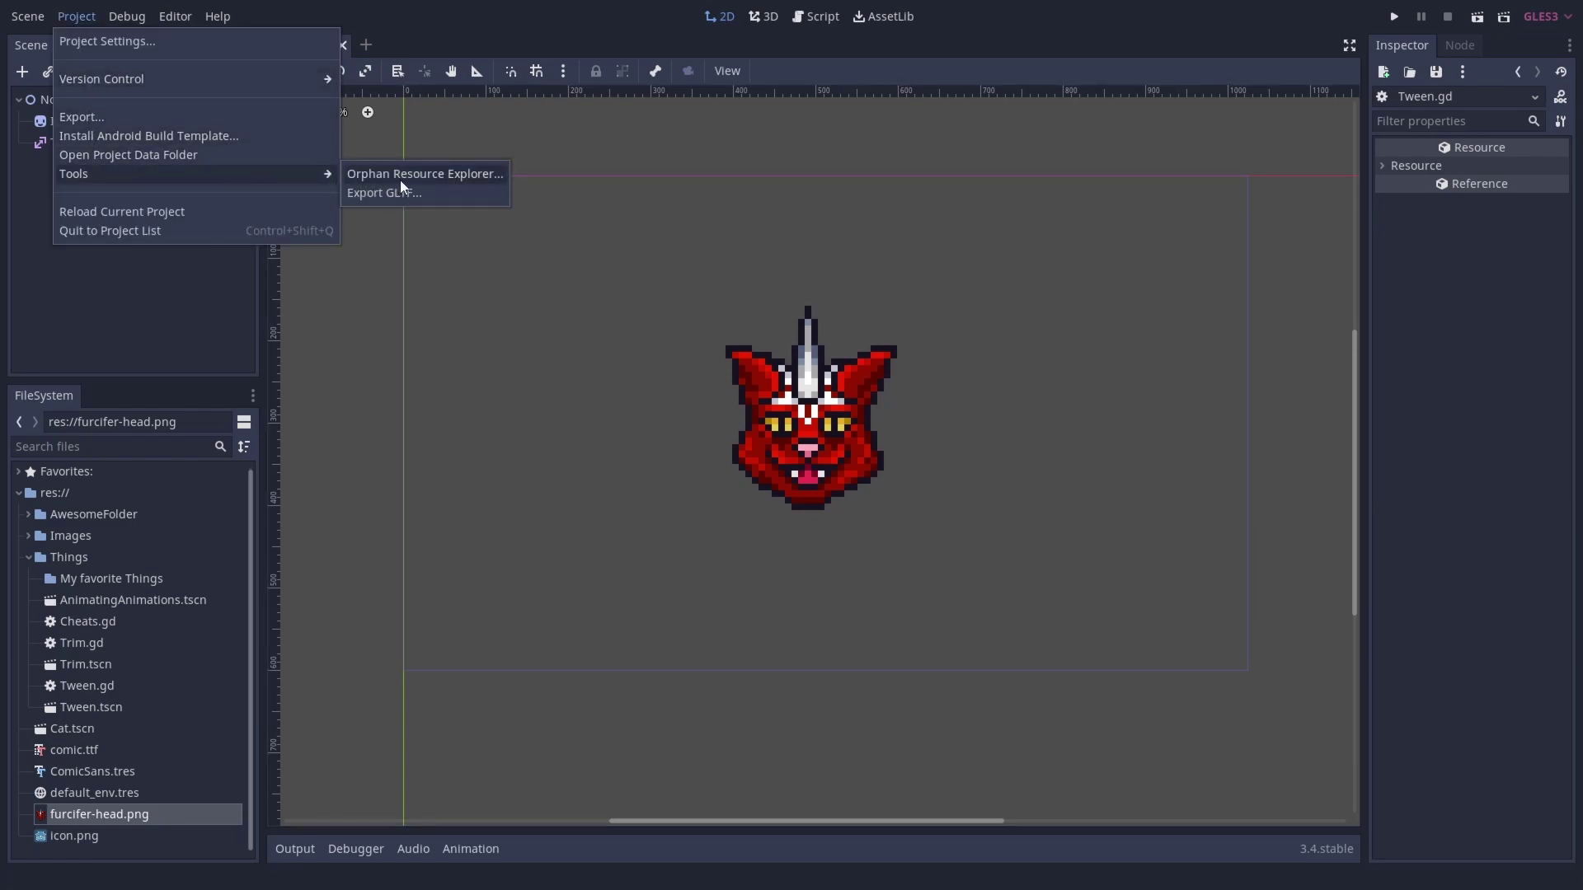
click(421, 177)
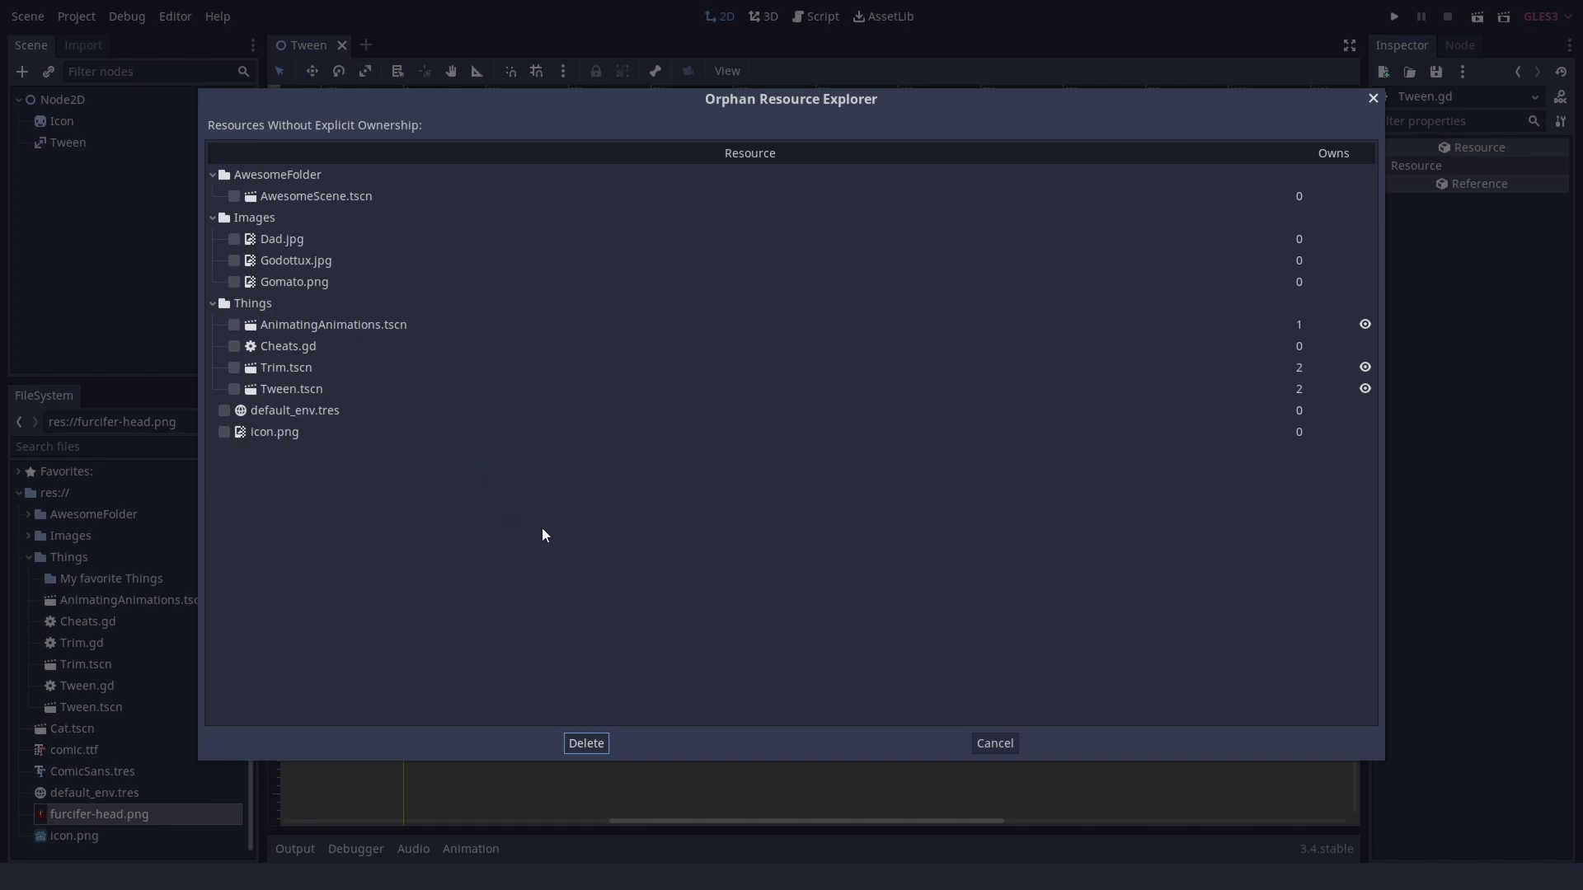
click(236, 389)
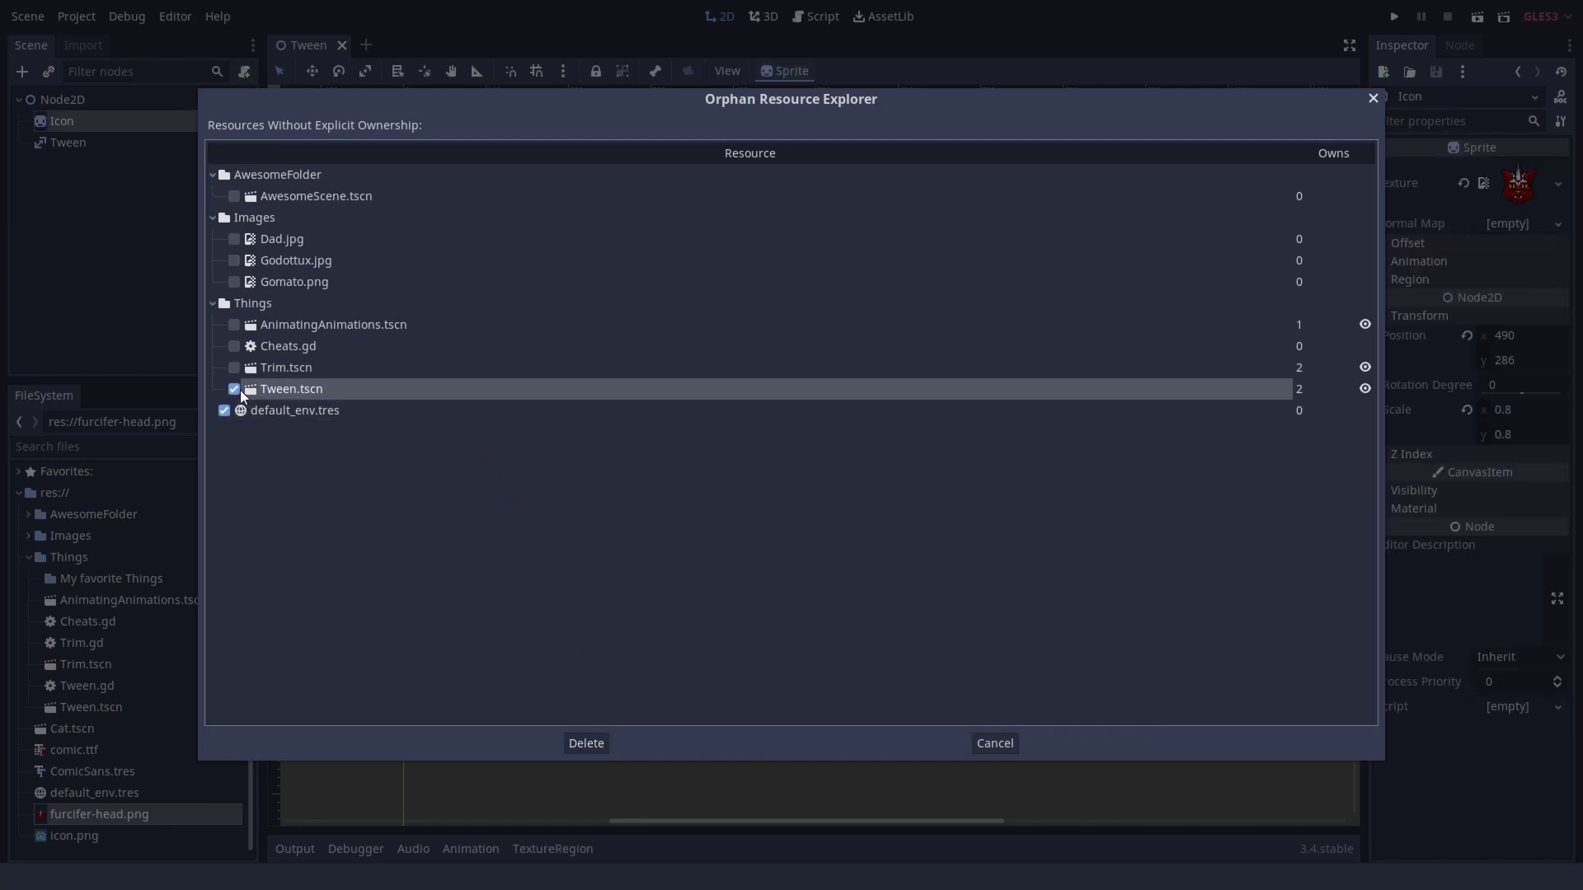
click(236, 346)
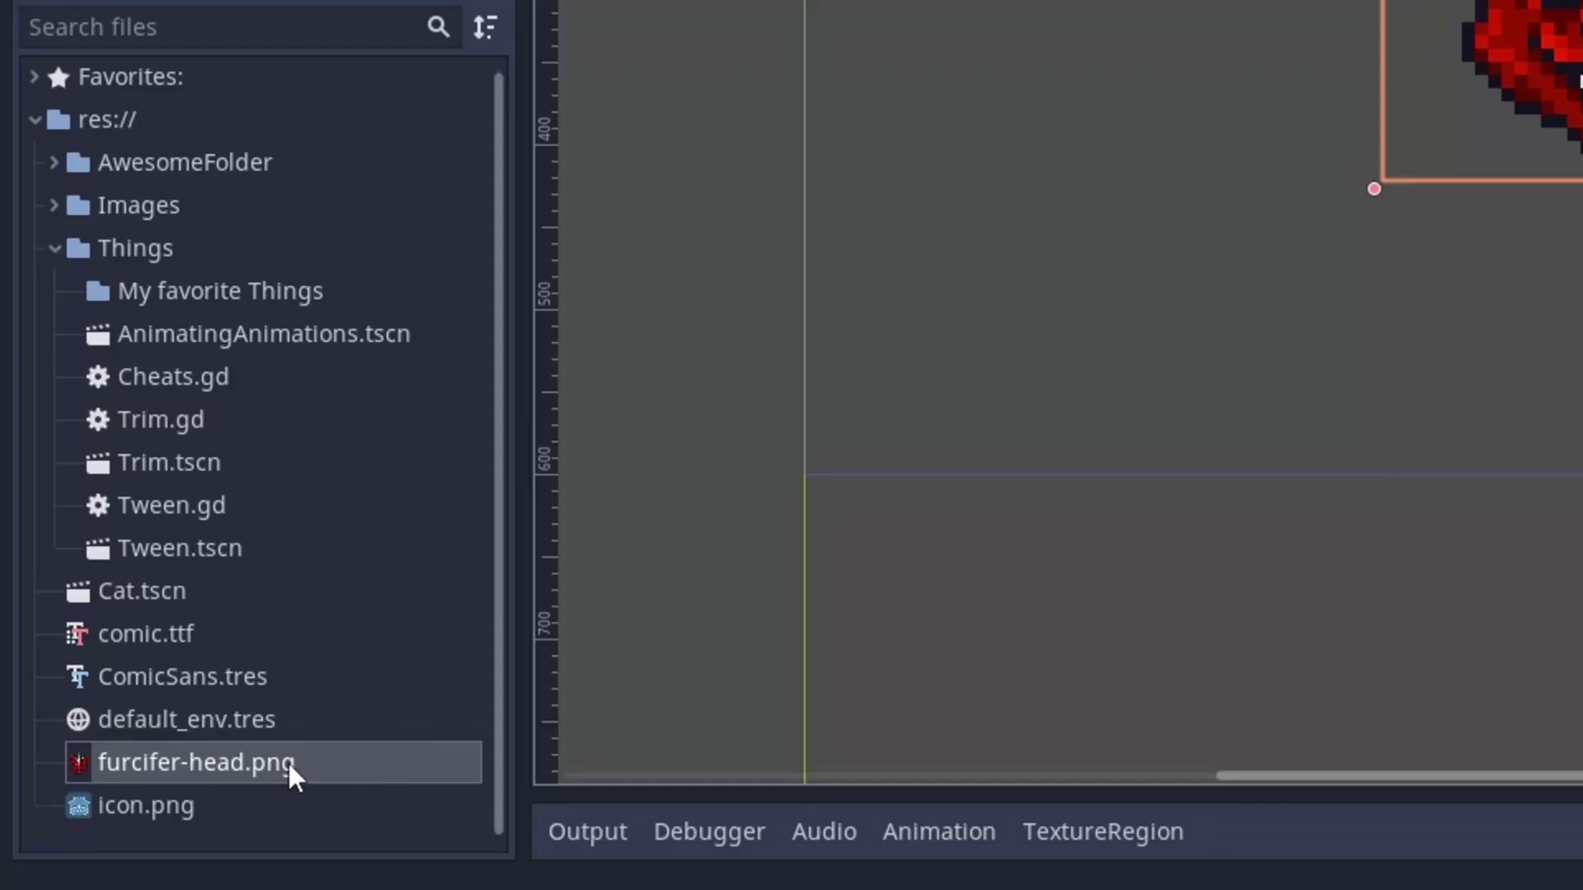
View the owners of furcifer-head.png from its FileSystem context menu.
right_click(287, 760)
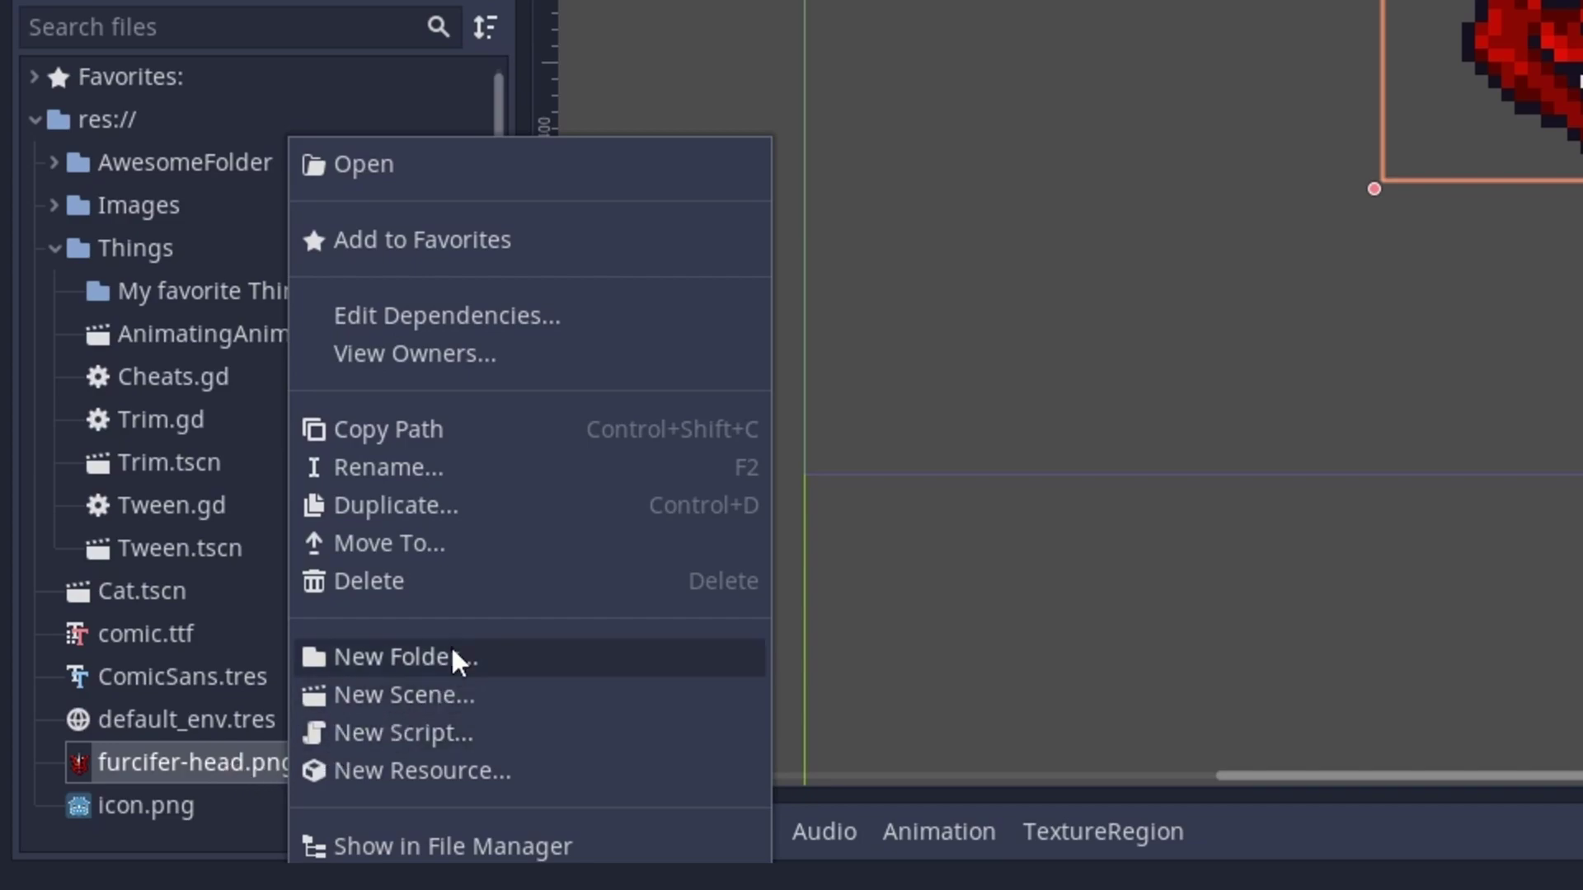
click(474, 355)
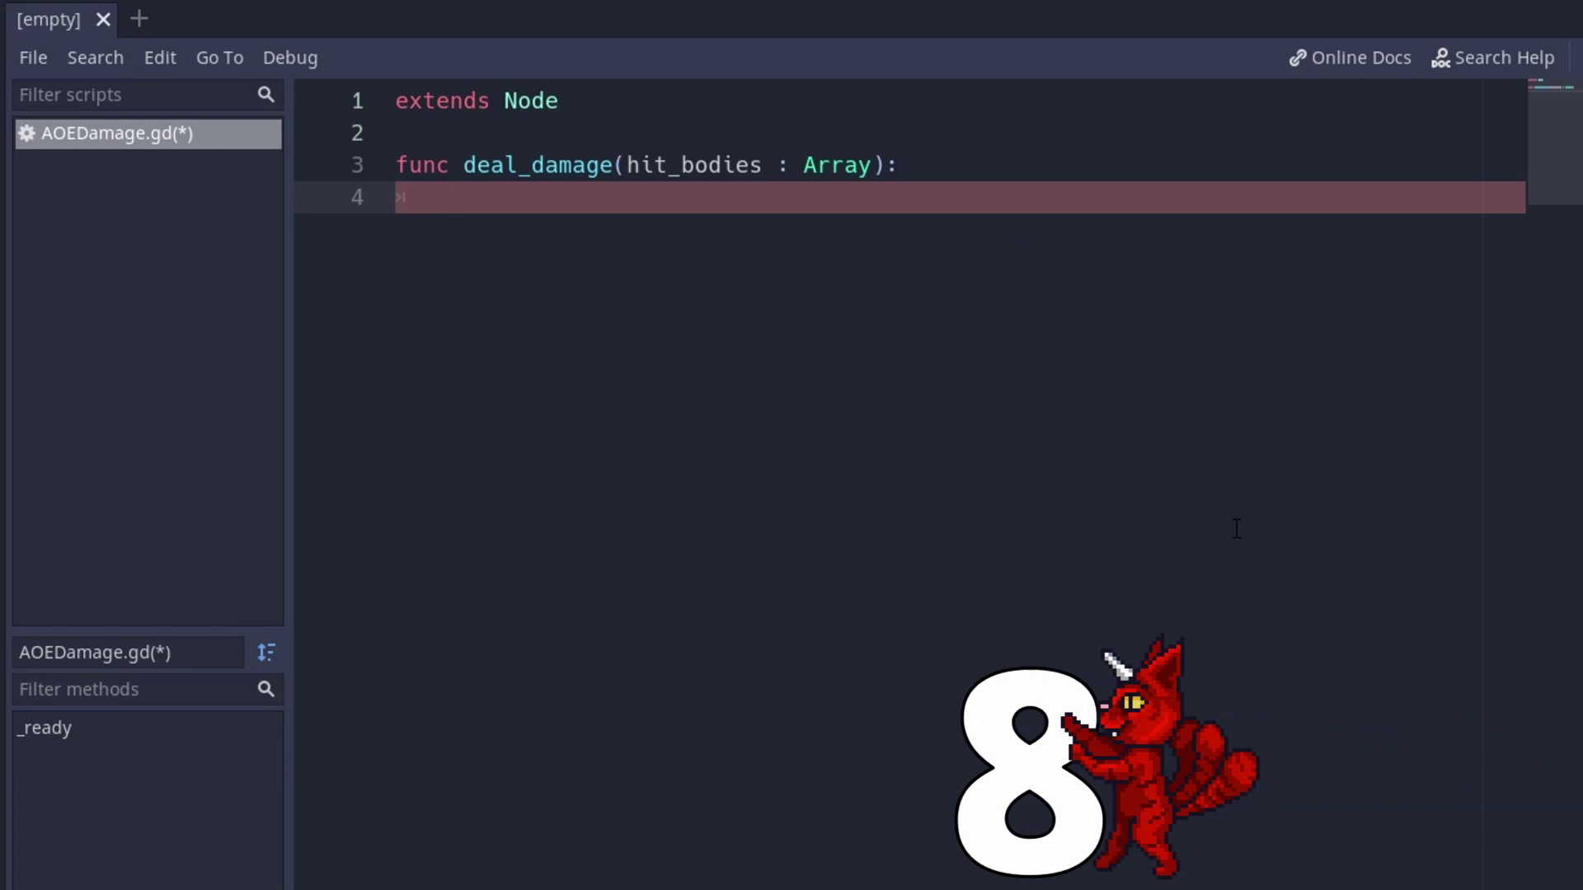
text(for )
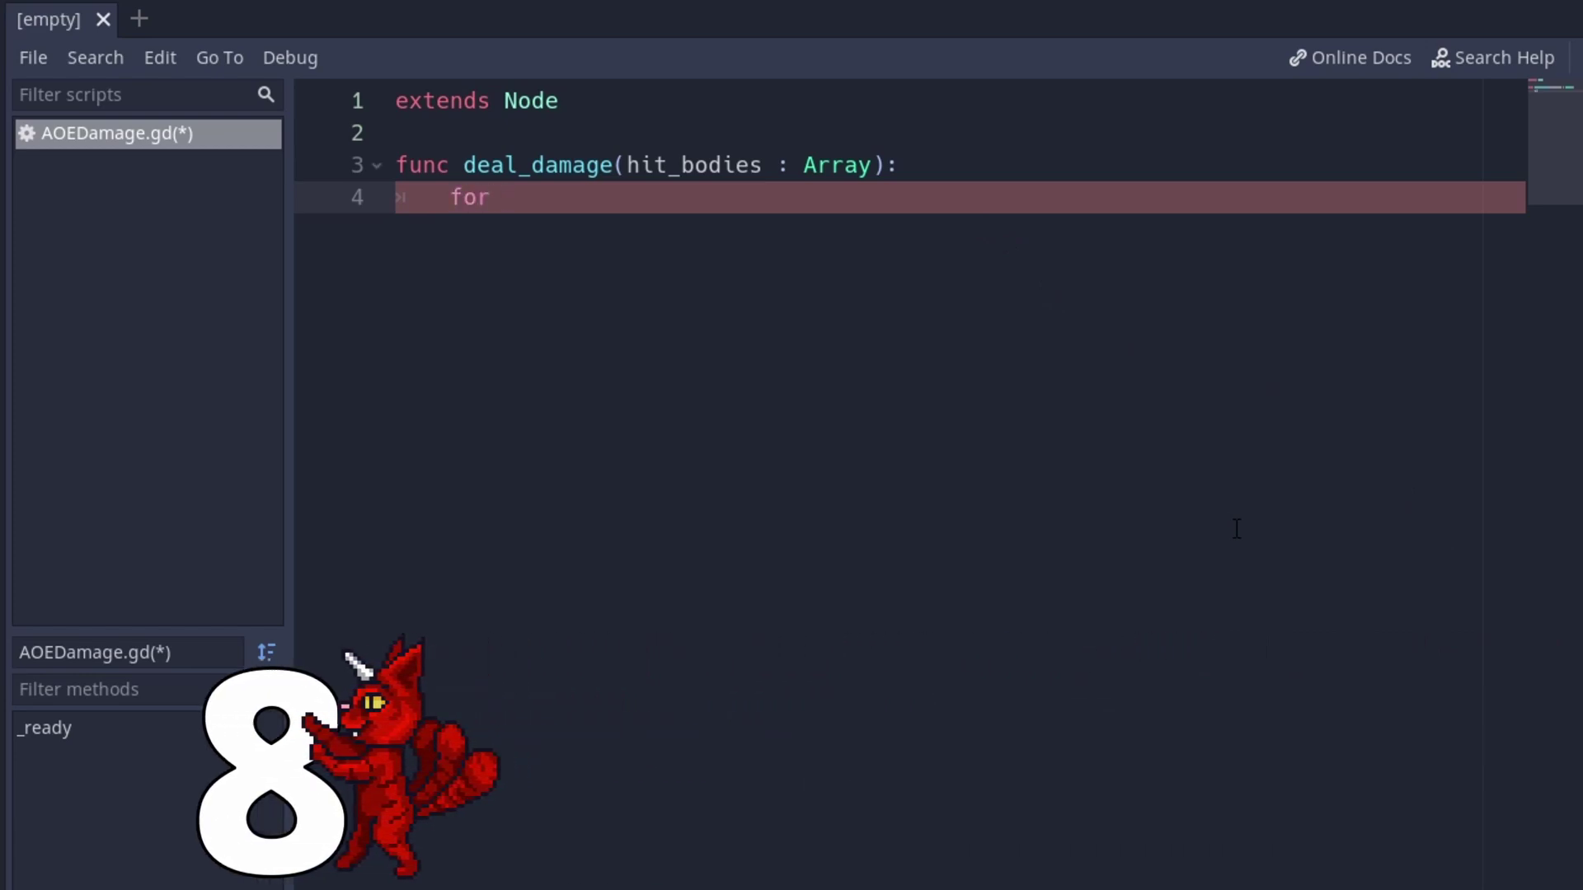
text(body in hit_bo)
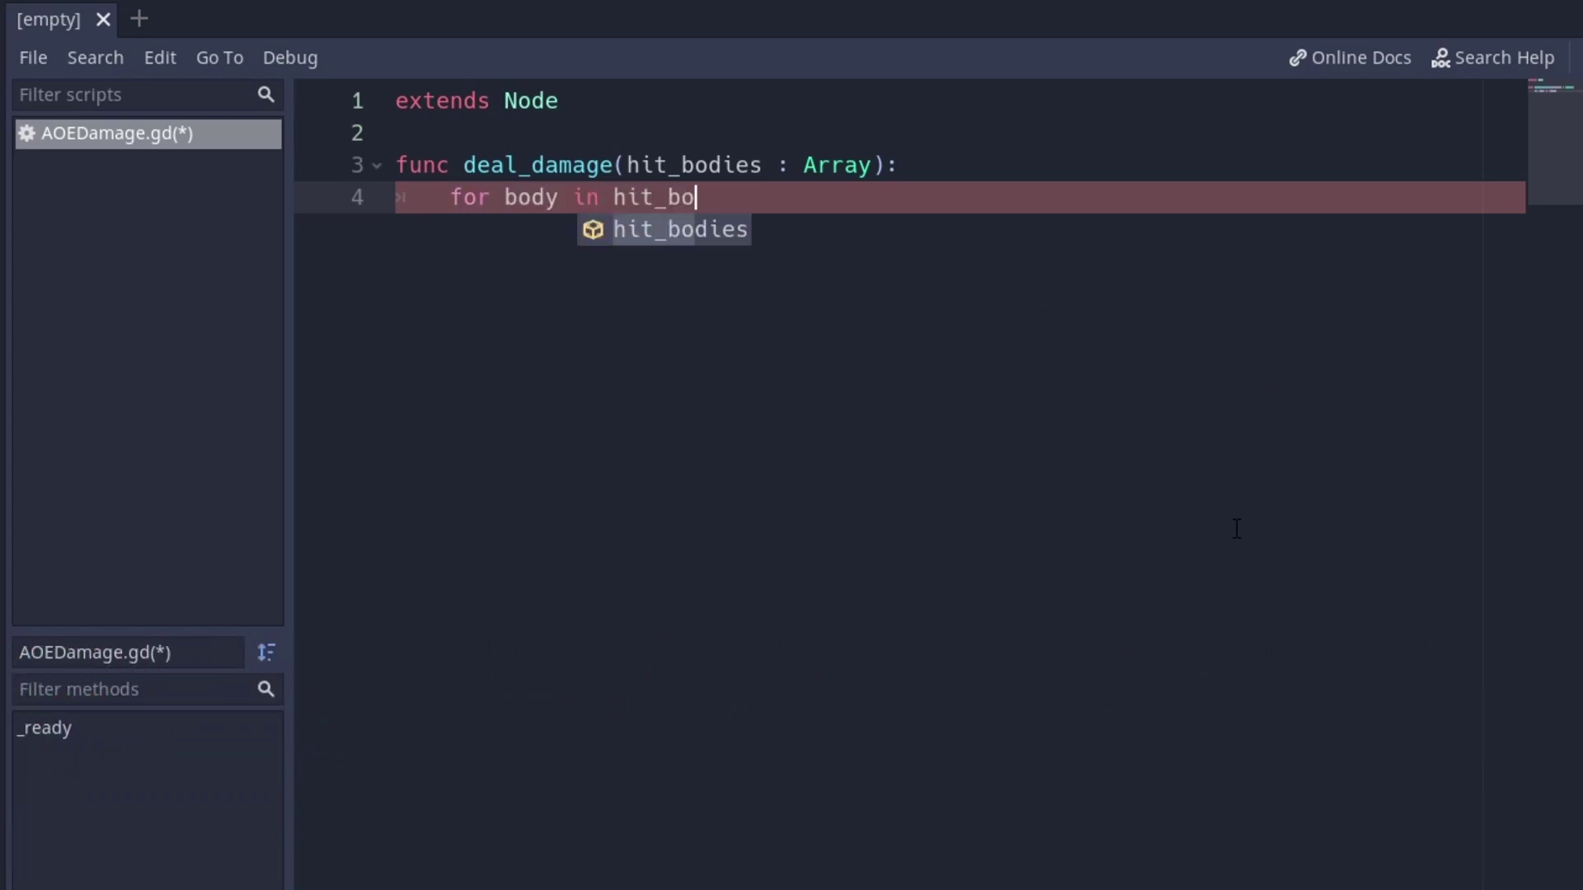
text(dies:)
Write the duck-typed deal_damage loop over hit_bodies using has_method("take_damage") and a defense check.
key(Return)
text(if body.)
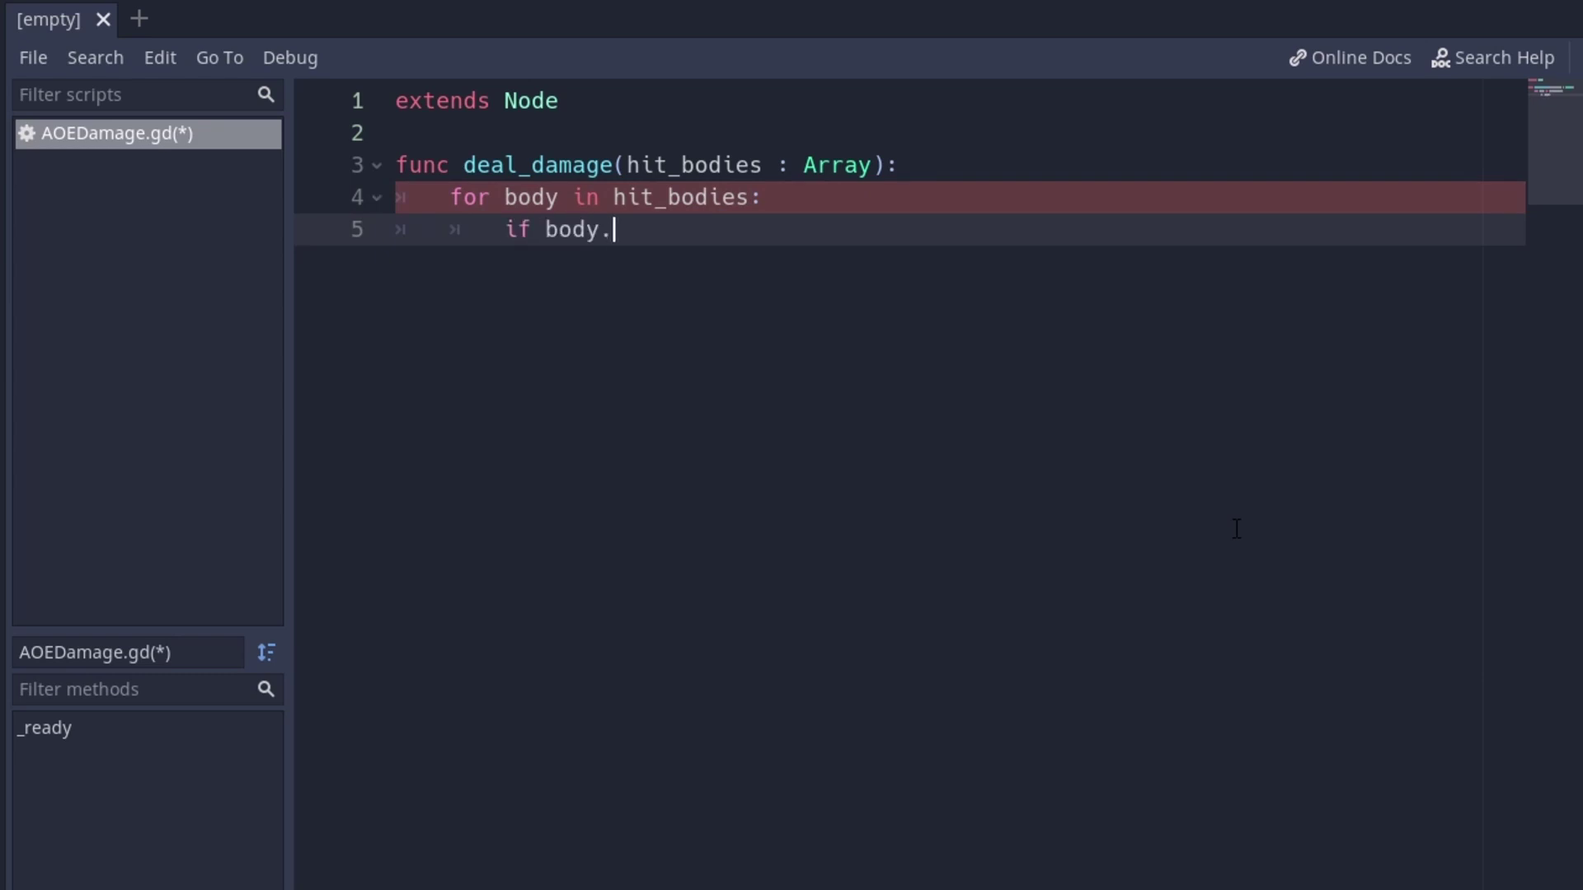
text(has_method)
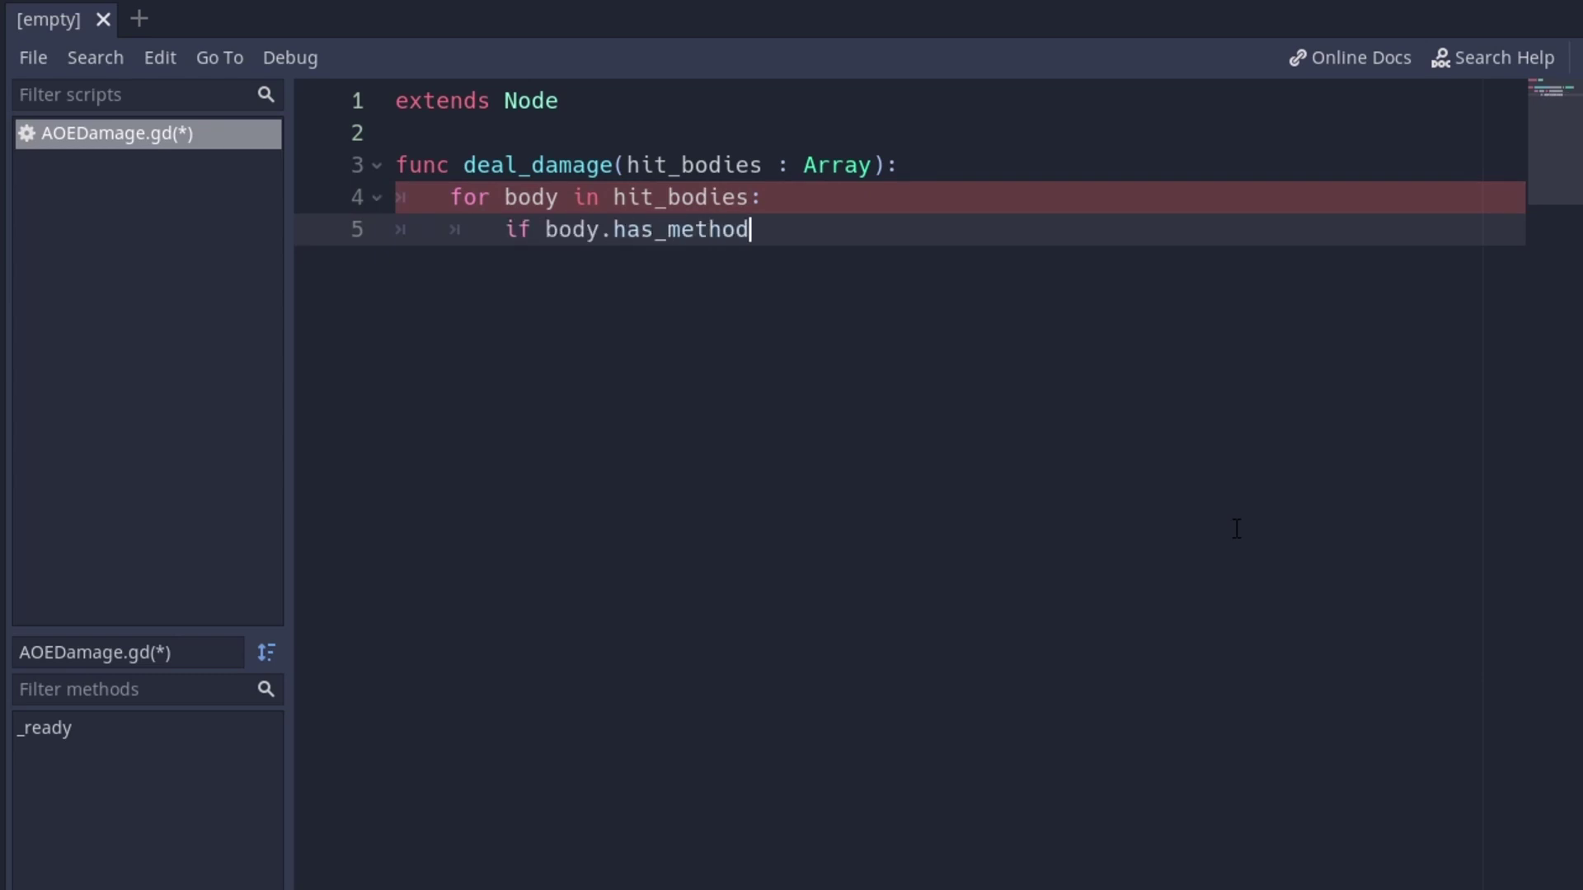
text(("take_damage"):)
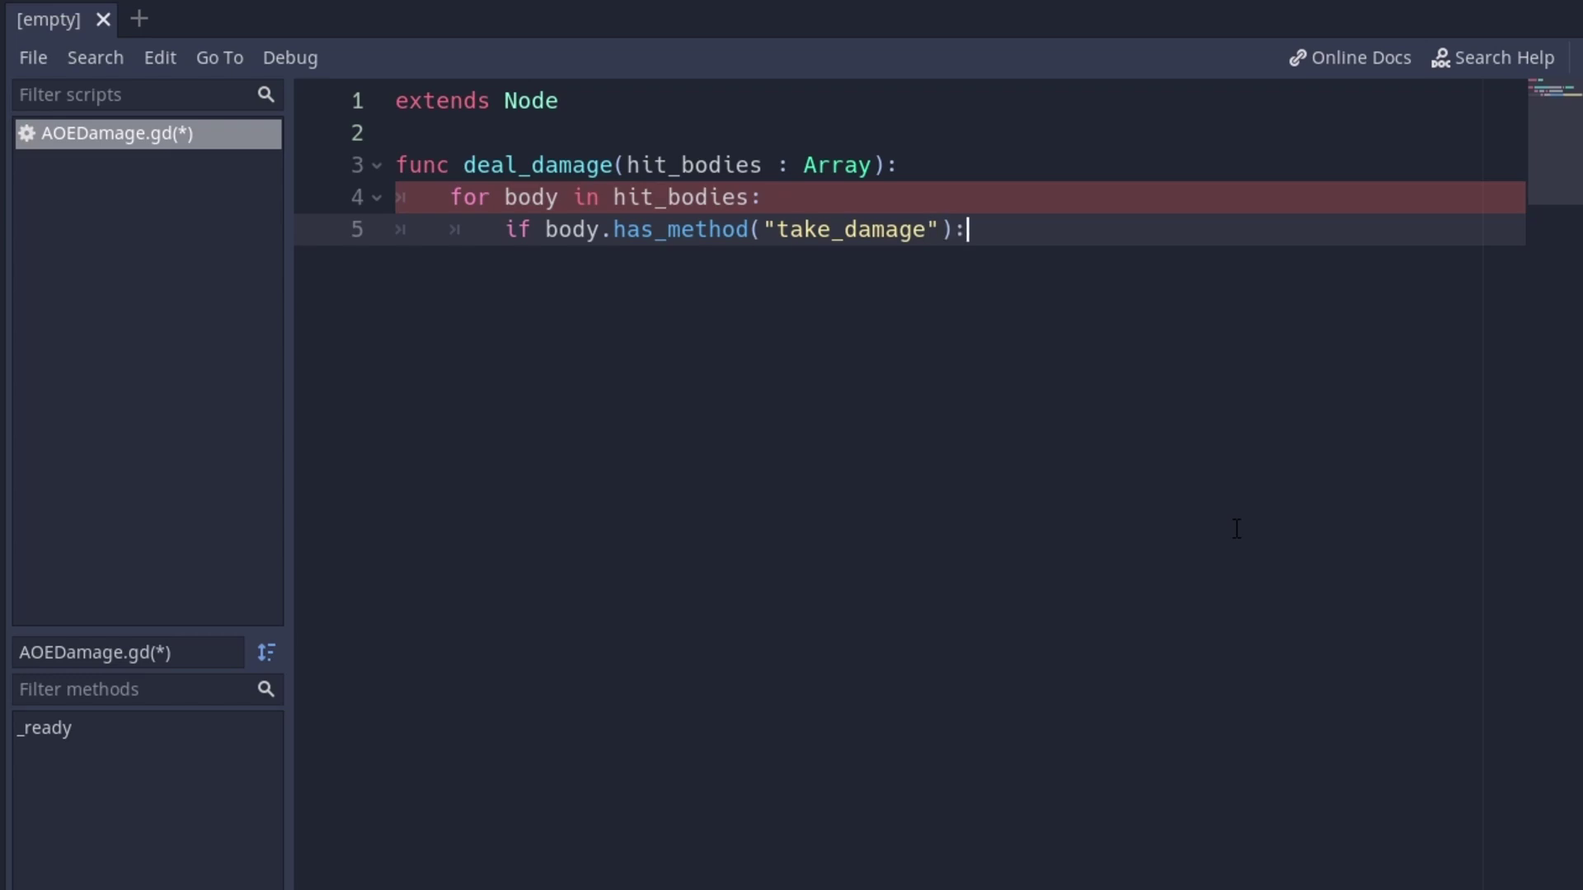
key(Return)
text(body.)
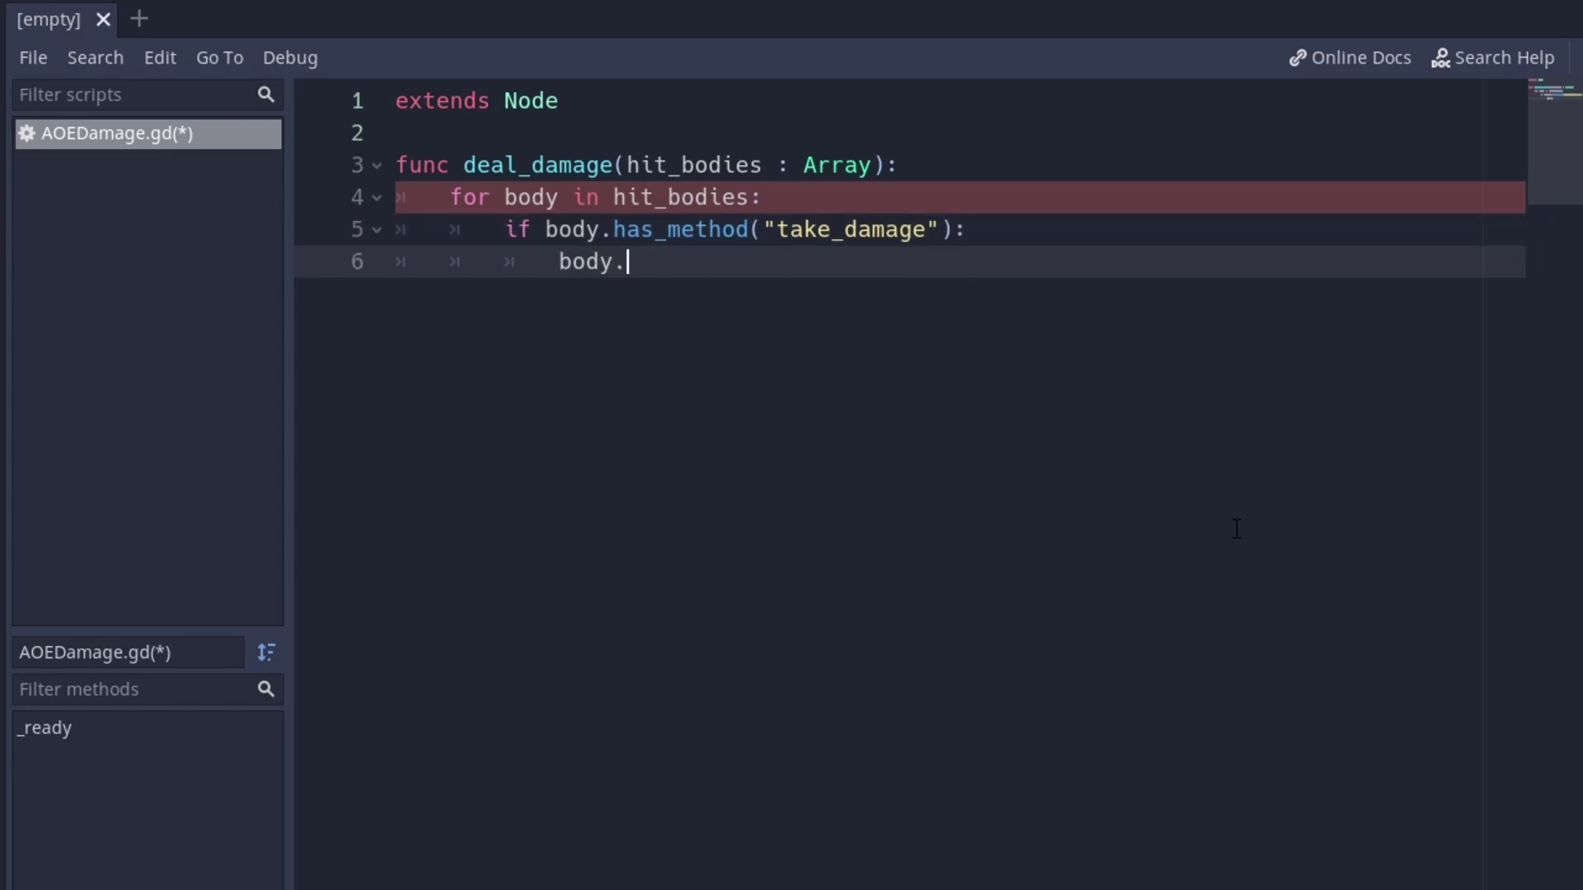
text(take_dama)
text(()
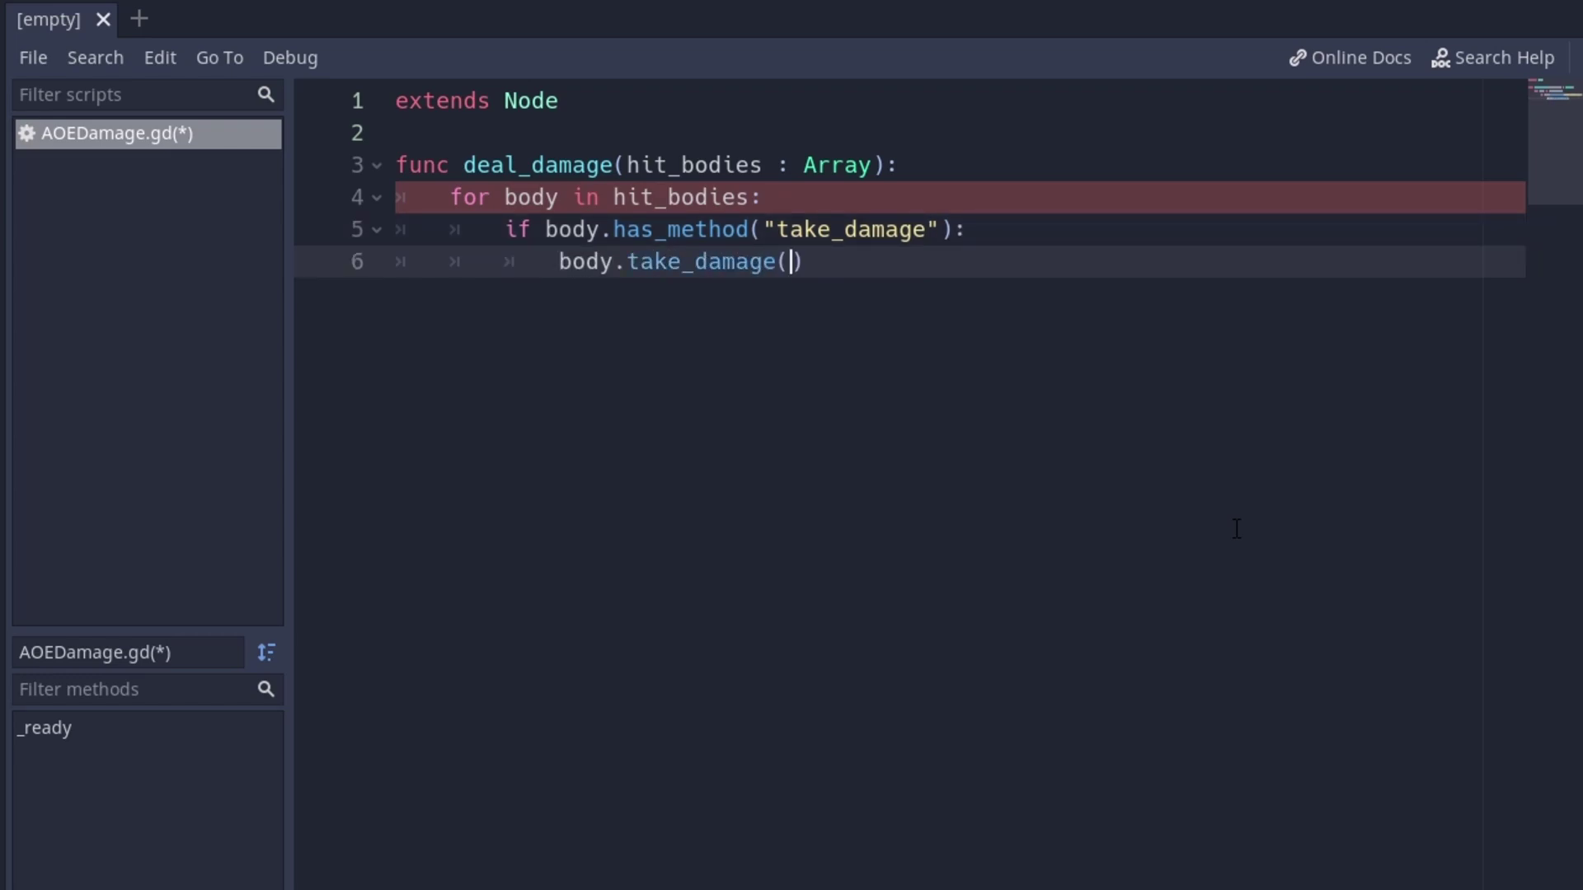
text(100)
text(if "defense)
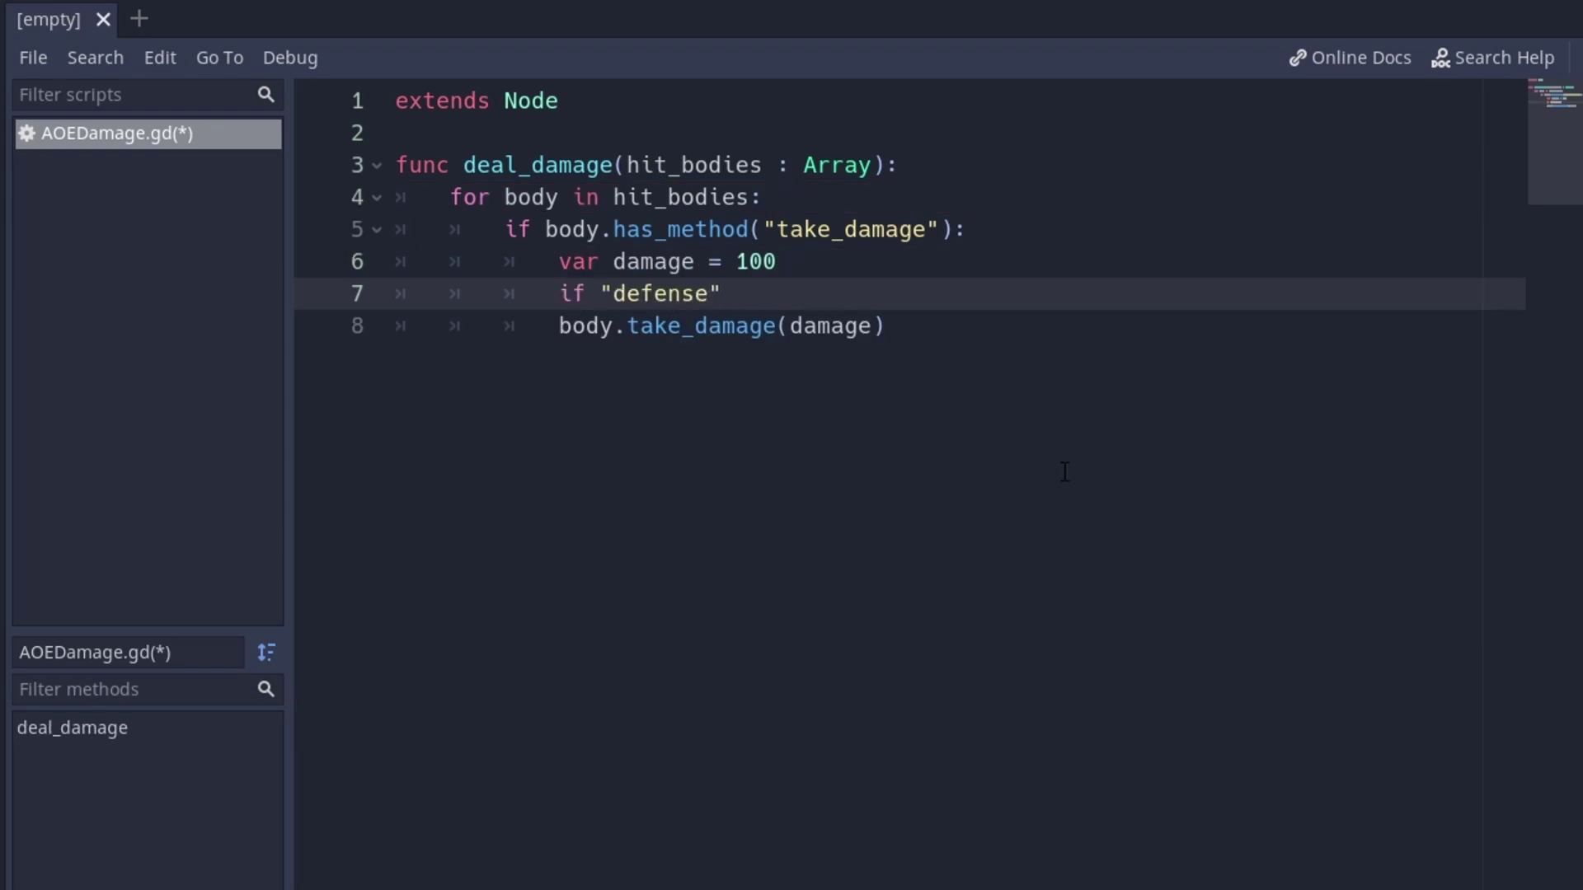
text(body:)
key(Return)
text(am)
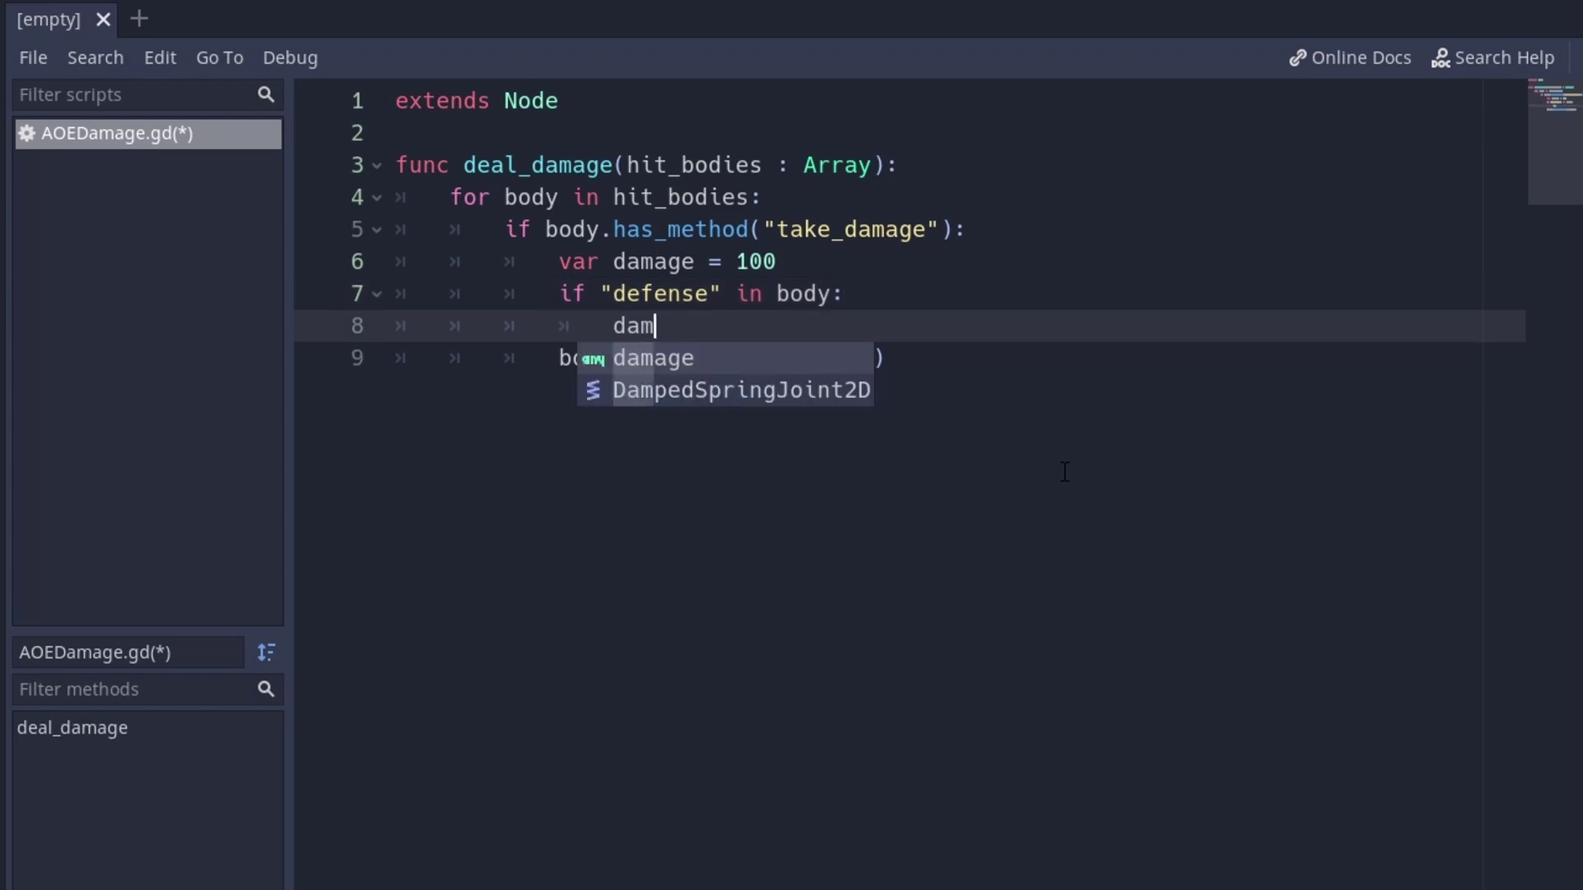
text(age = )
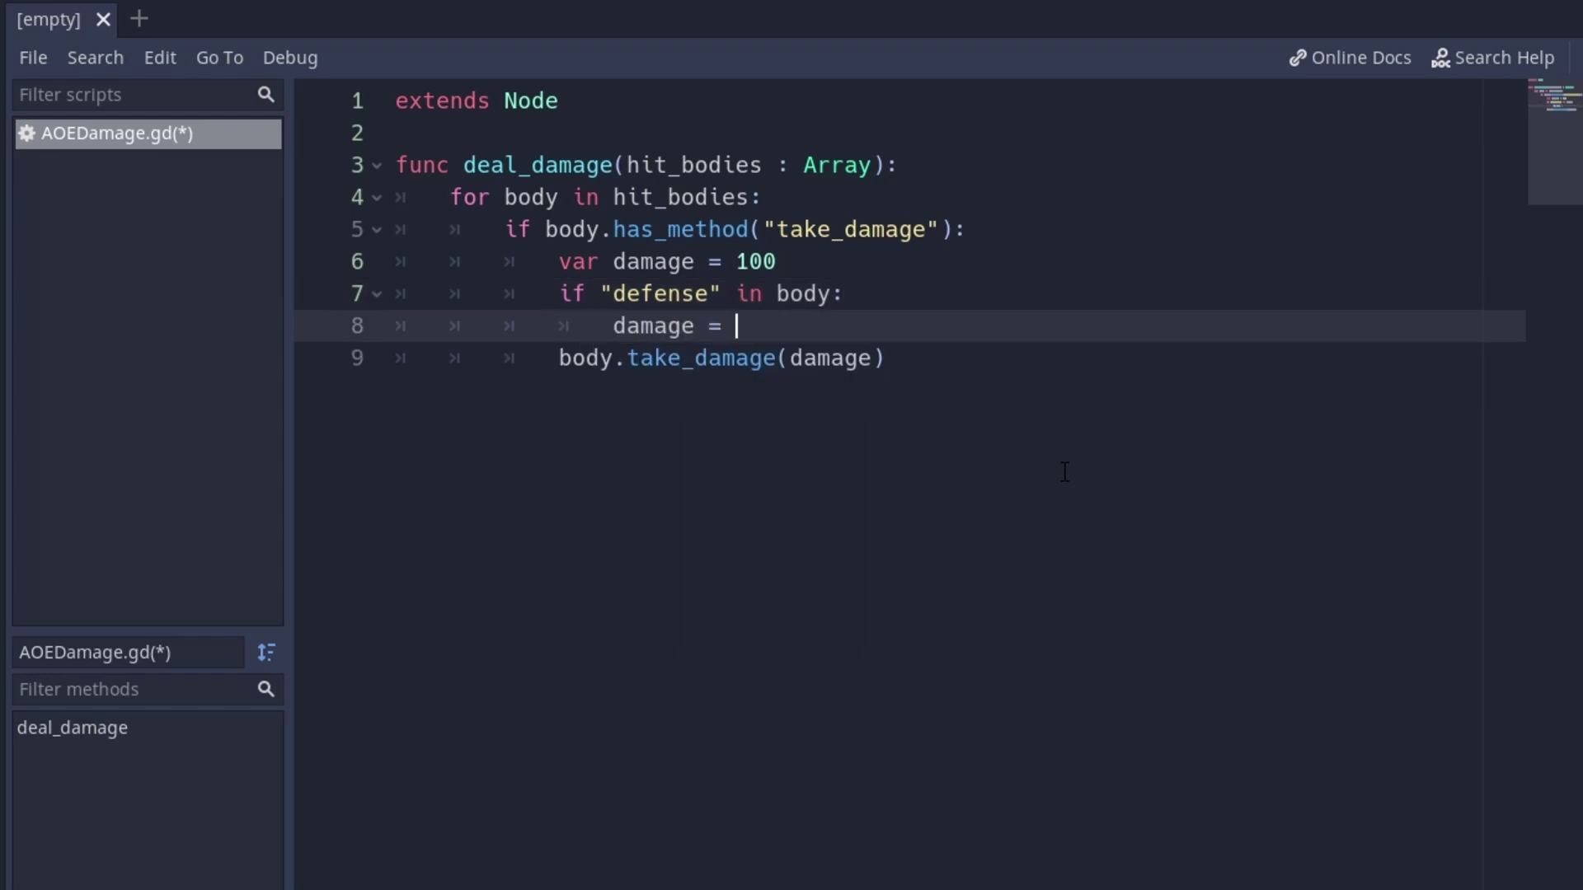
text(max(0, da)
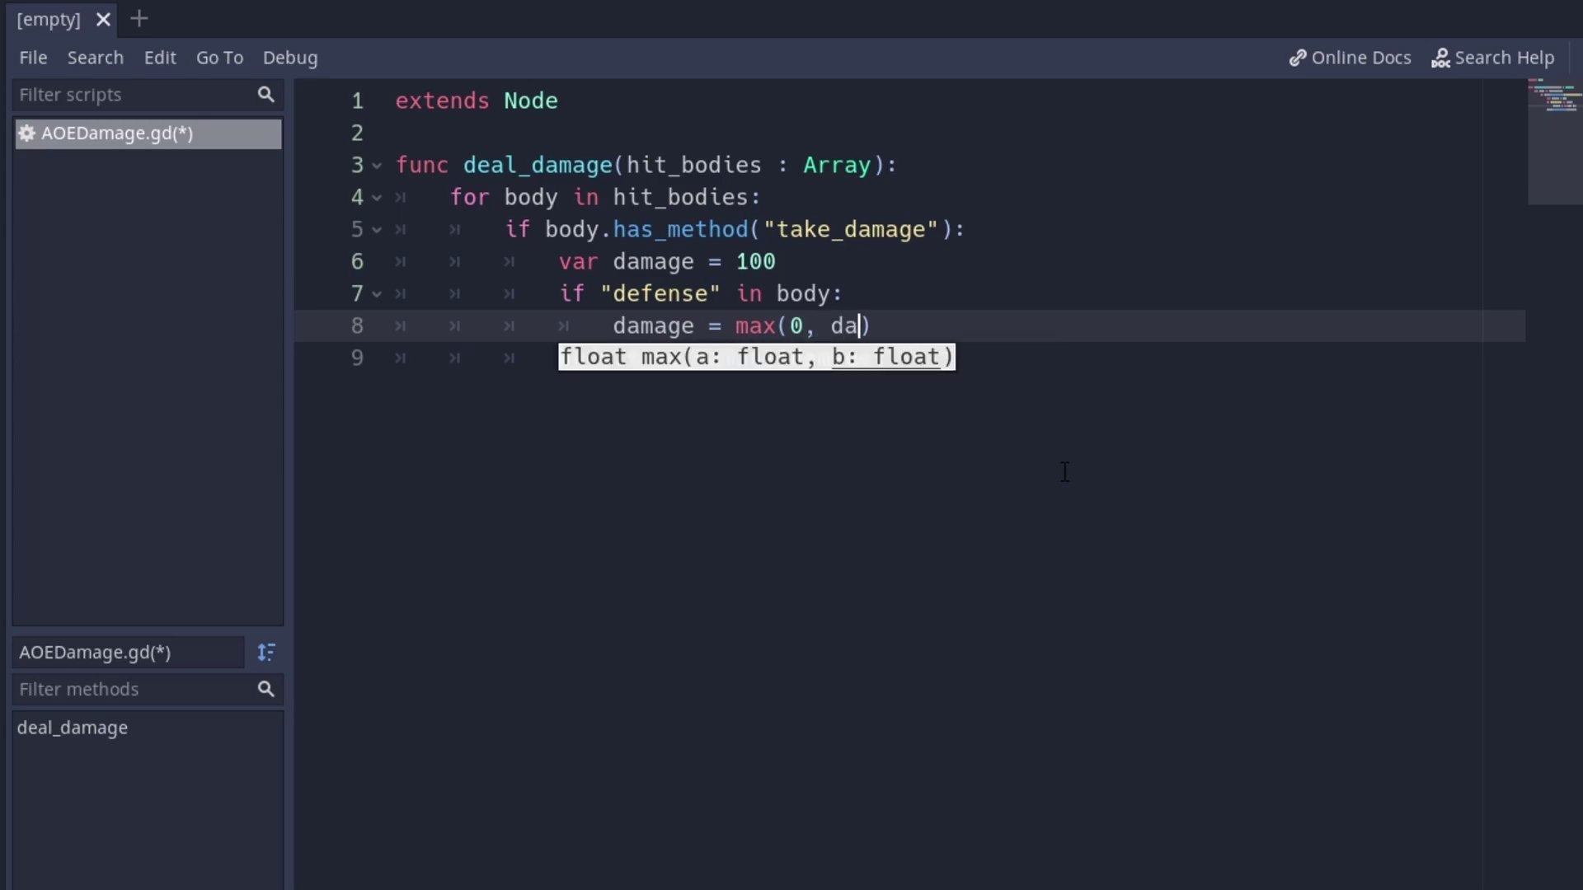
text(mage - body.defense)
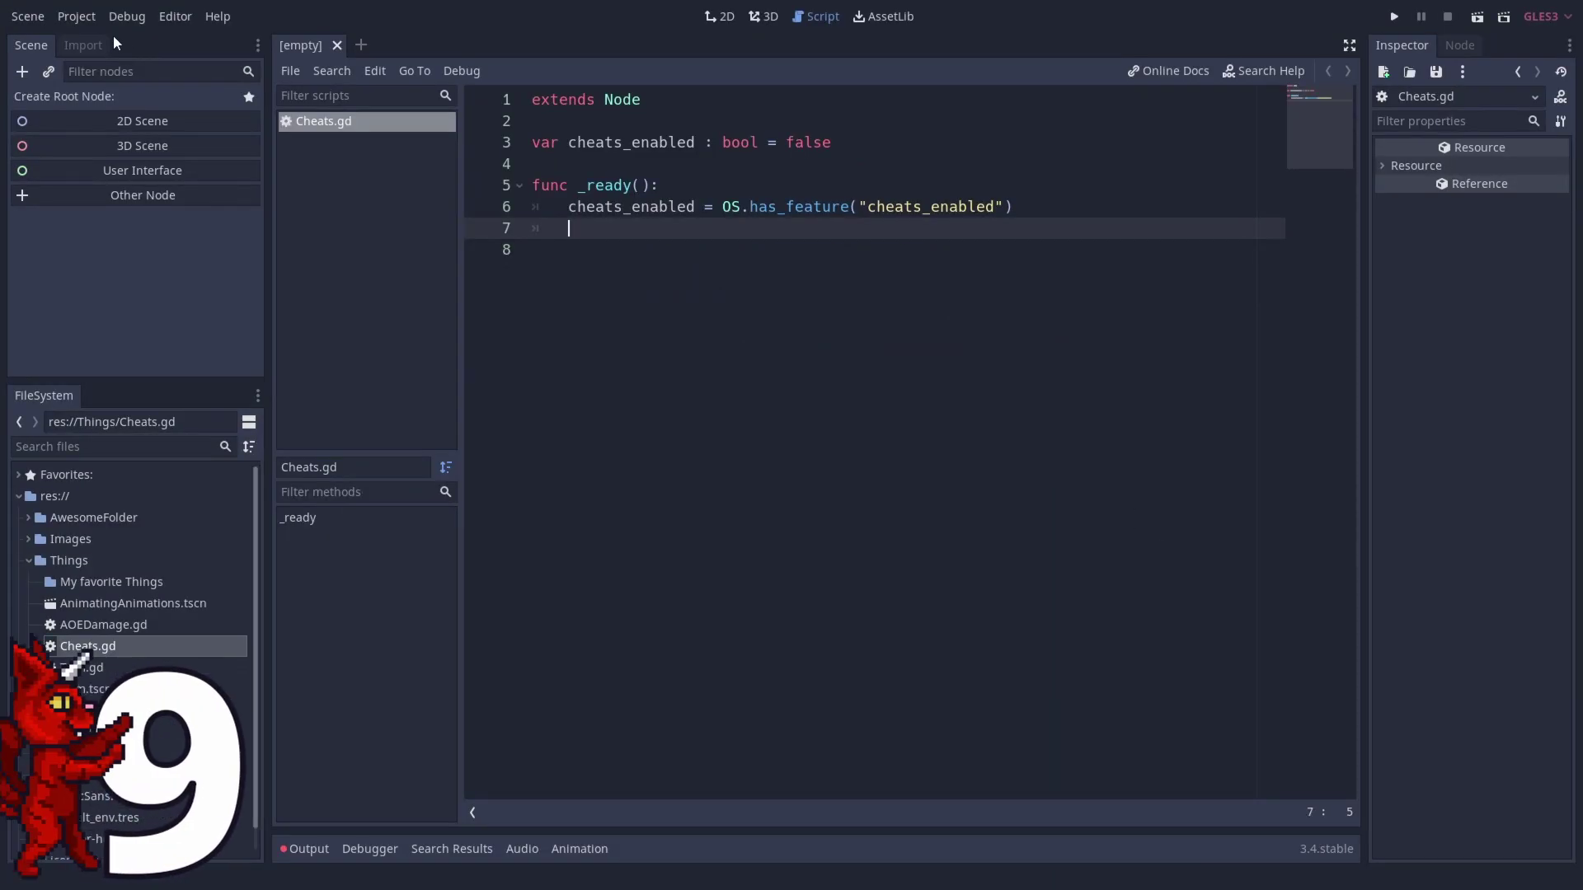
Add the project setting Cheats/commands/availableCheats with type PoolStringArray.
click(93, 20)
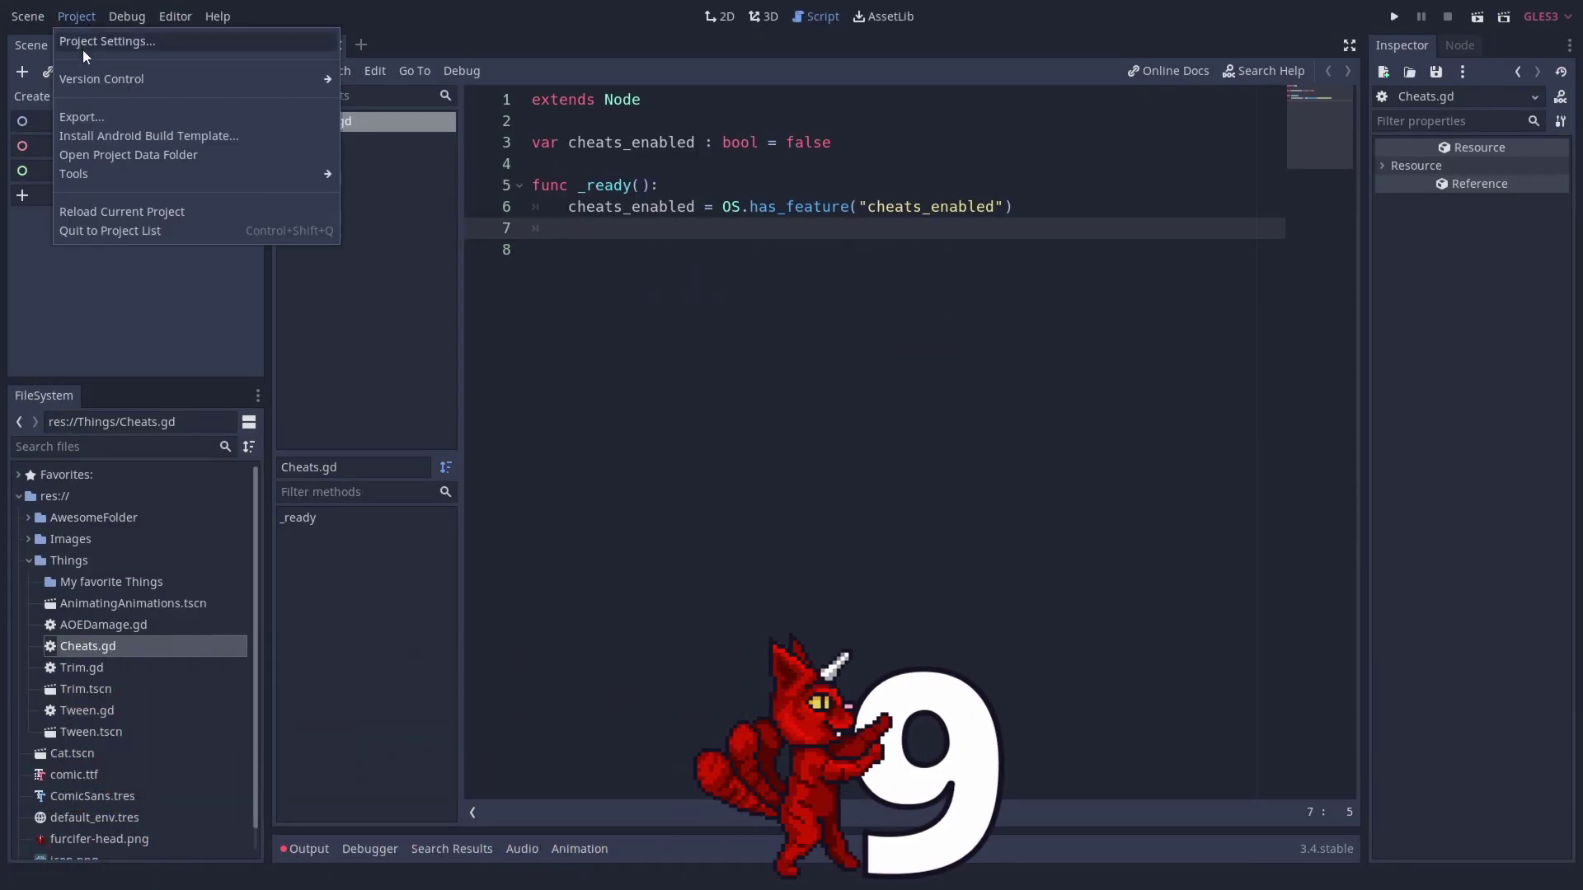
click(82, 50)
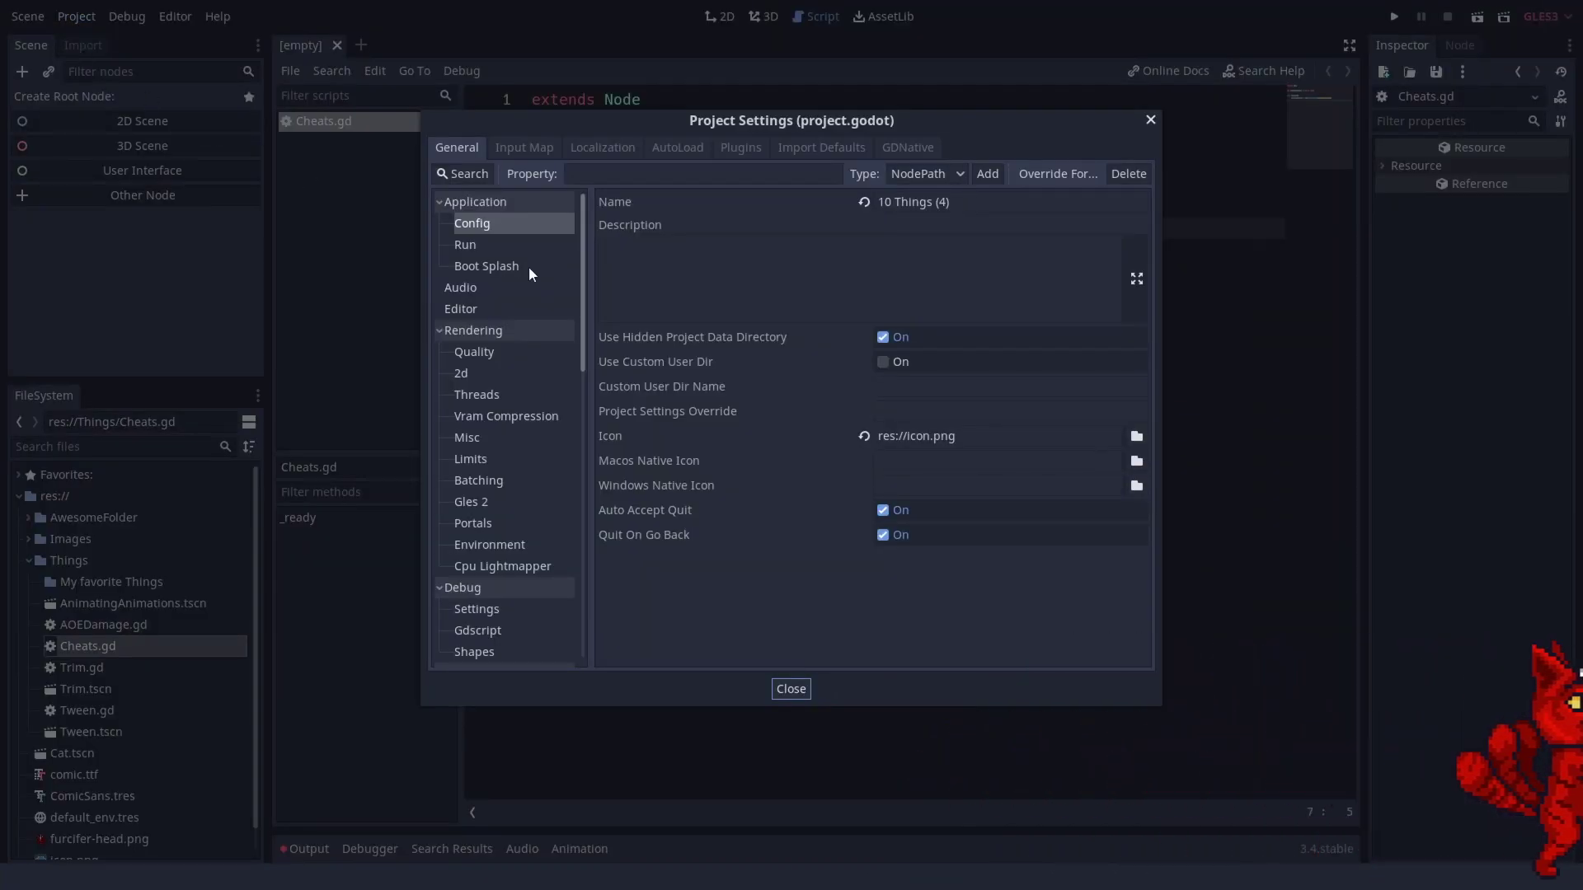
text(Cheats/commands/availableCheats)
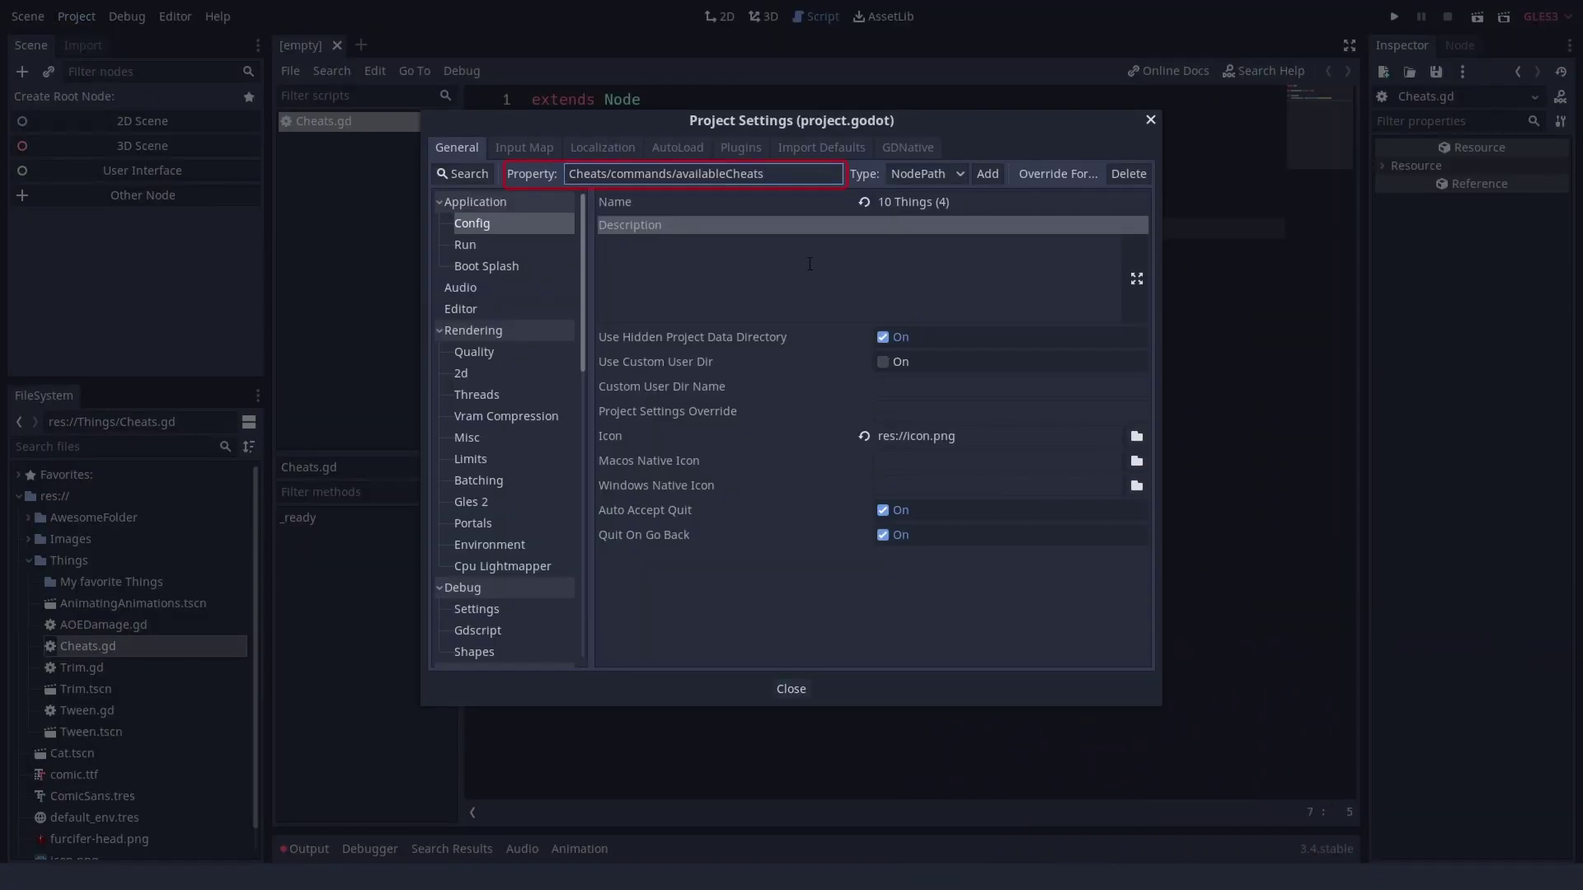
click(926, 174)
click(958, 594)
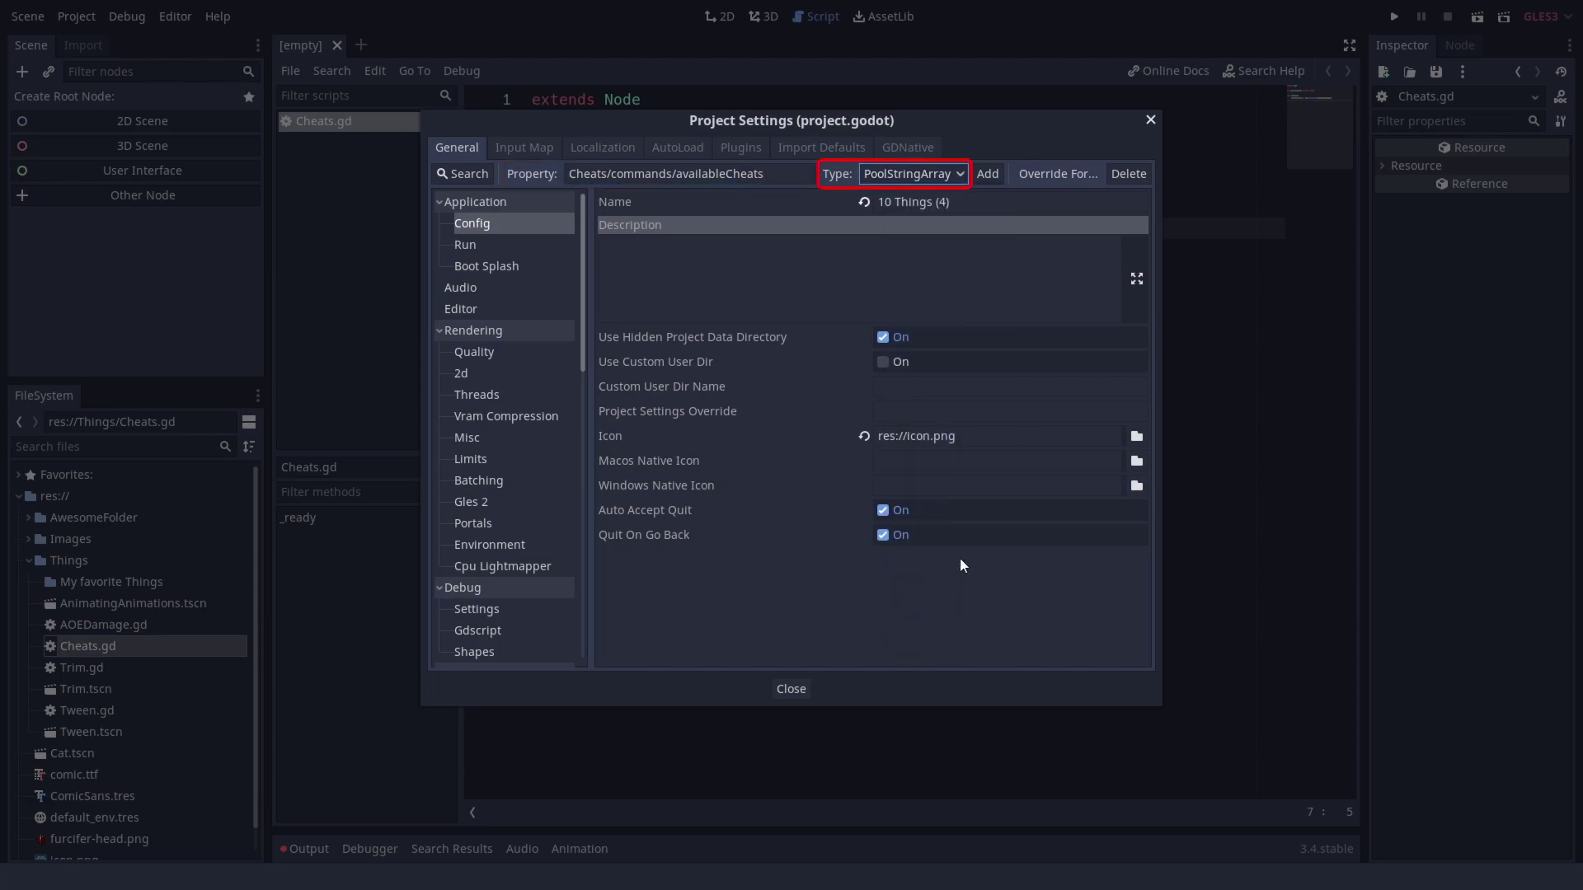
click(990, 177)
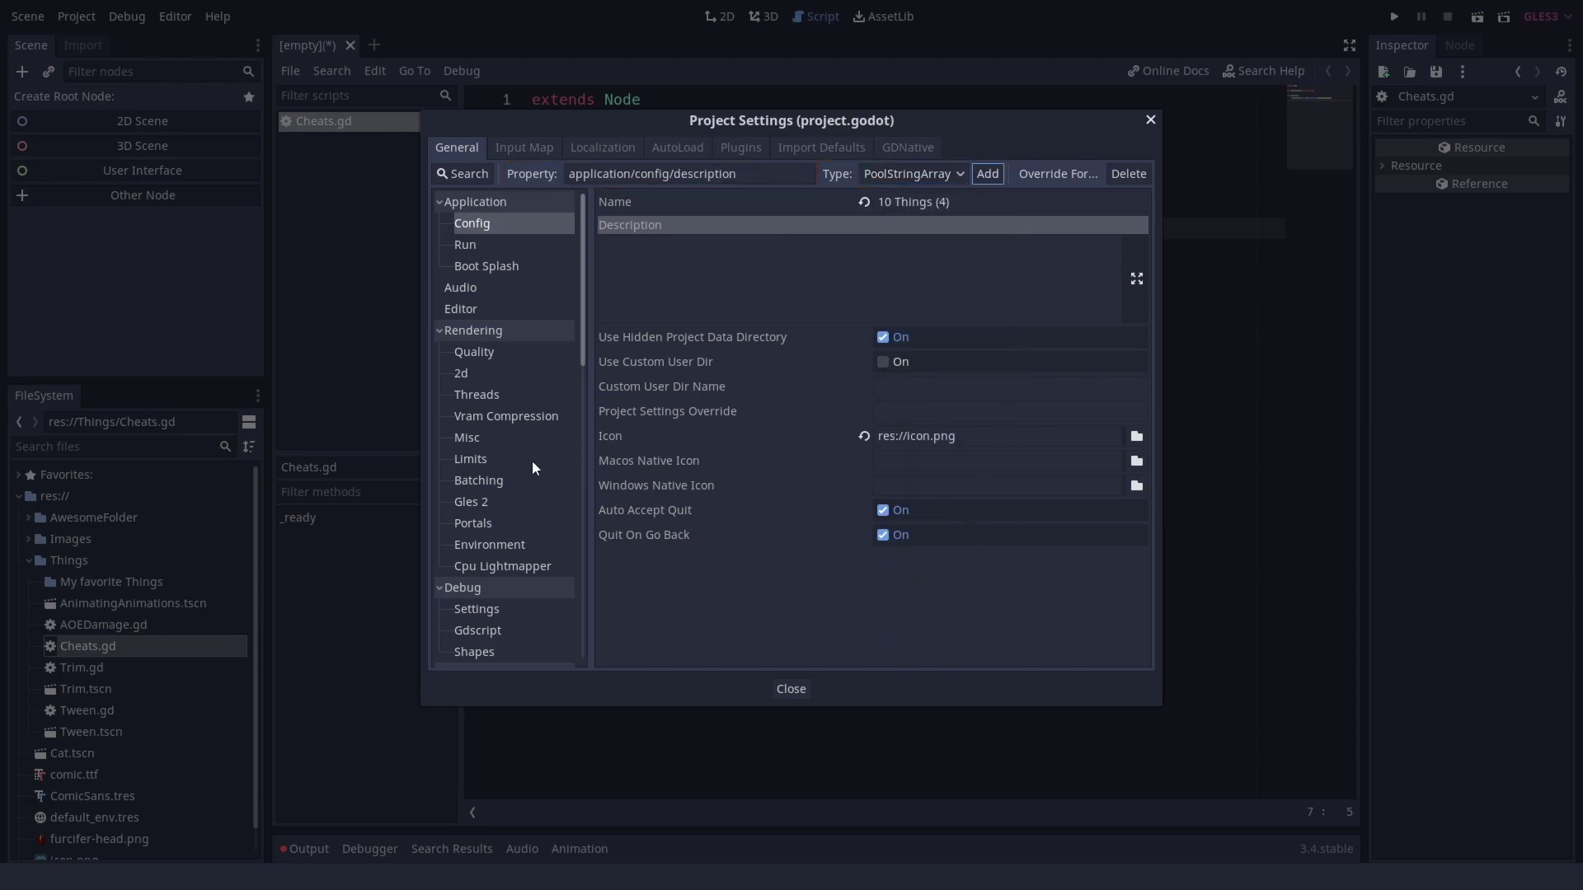
scroll(532, 461, down, 3)
scroll(518, 466, down, 3)
scroll(519, 465, down, 3)
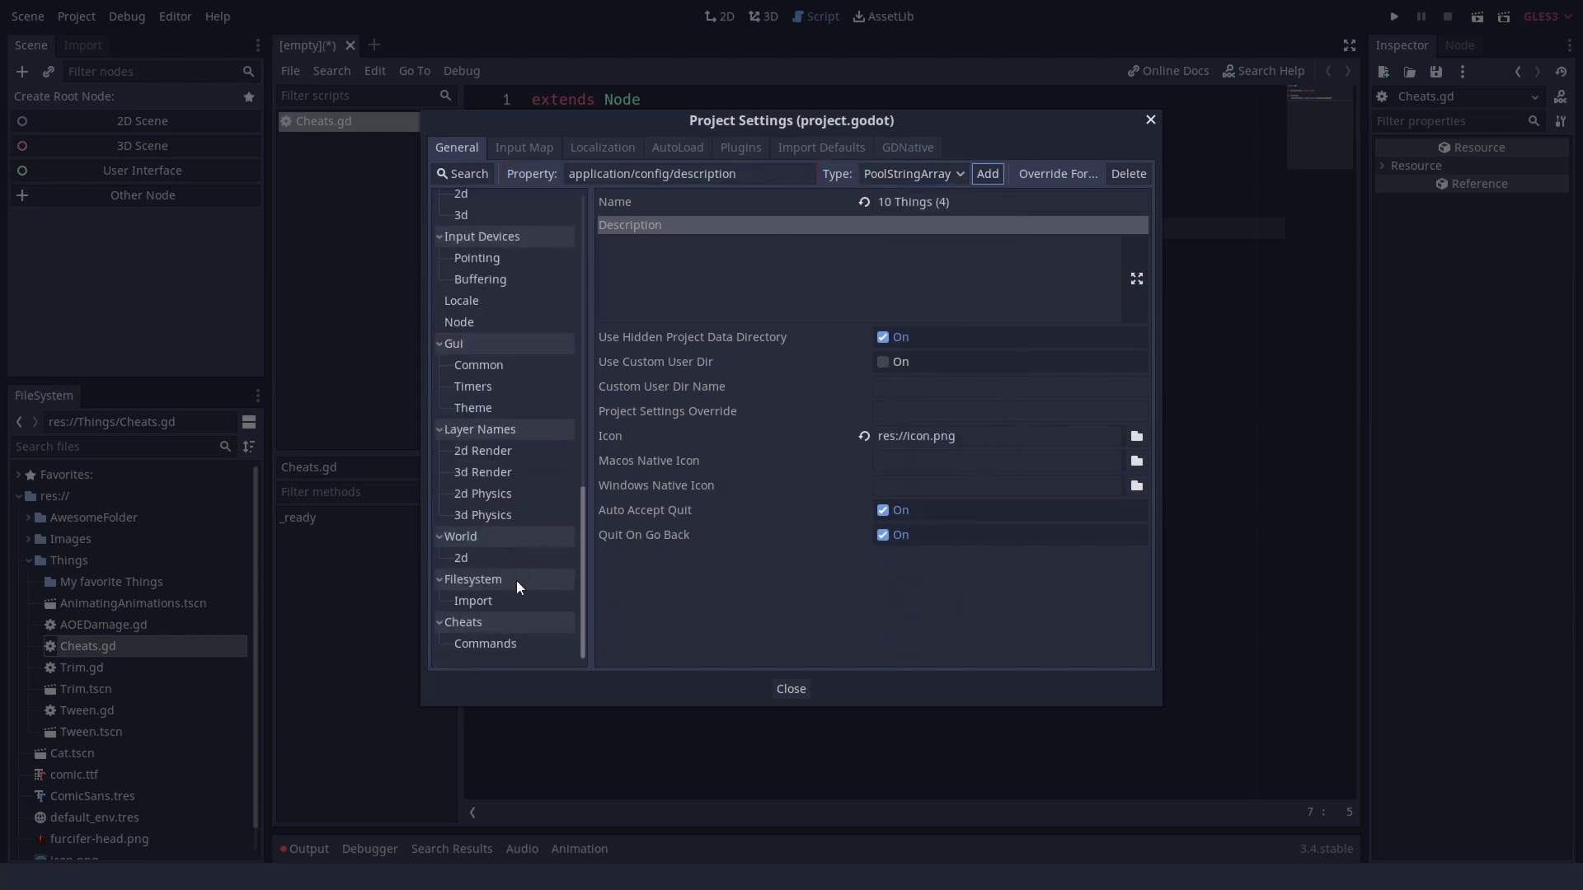
Show the new Cheats > Commands setting and its feature-tag Override For choices.
click(499, 640)
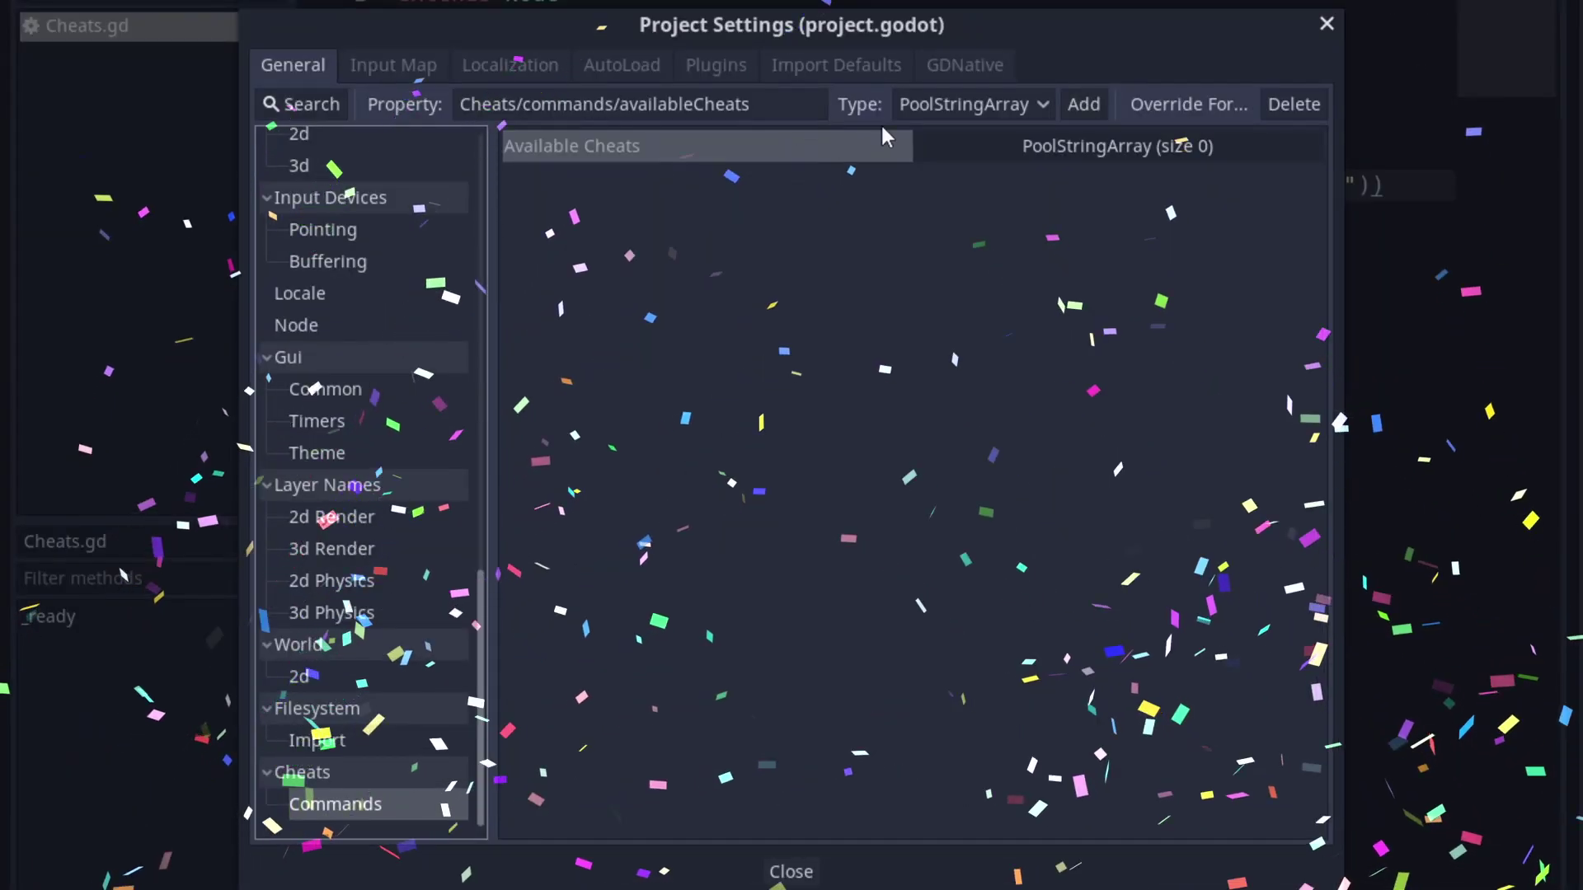
click(1198, 108)
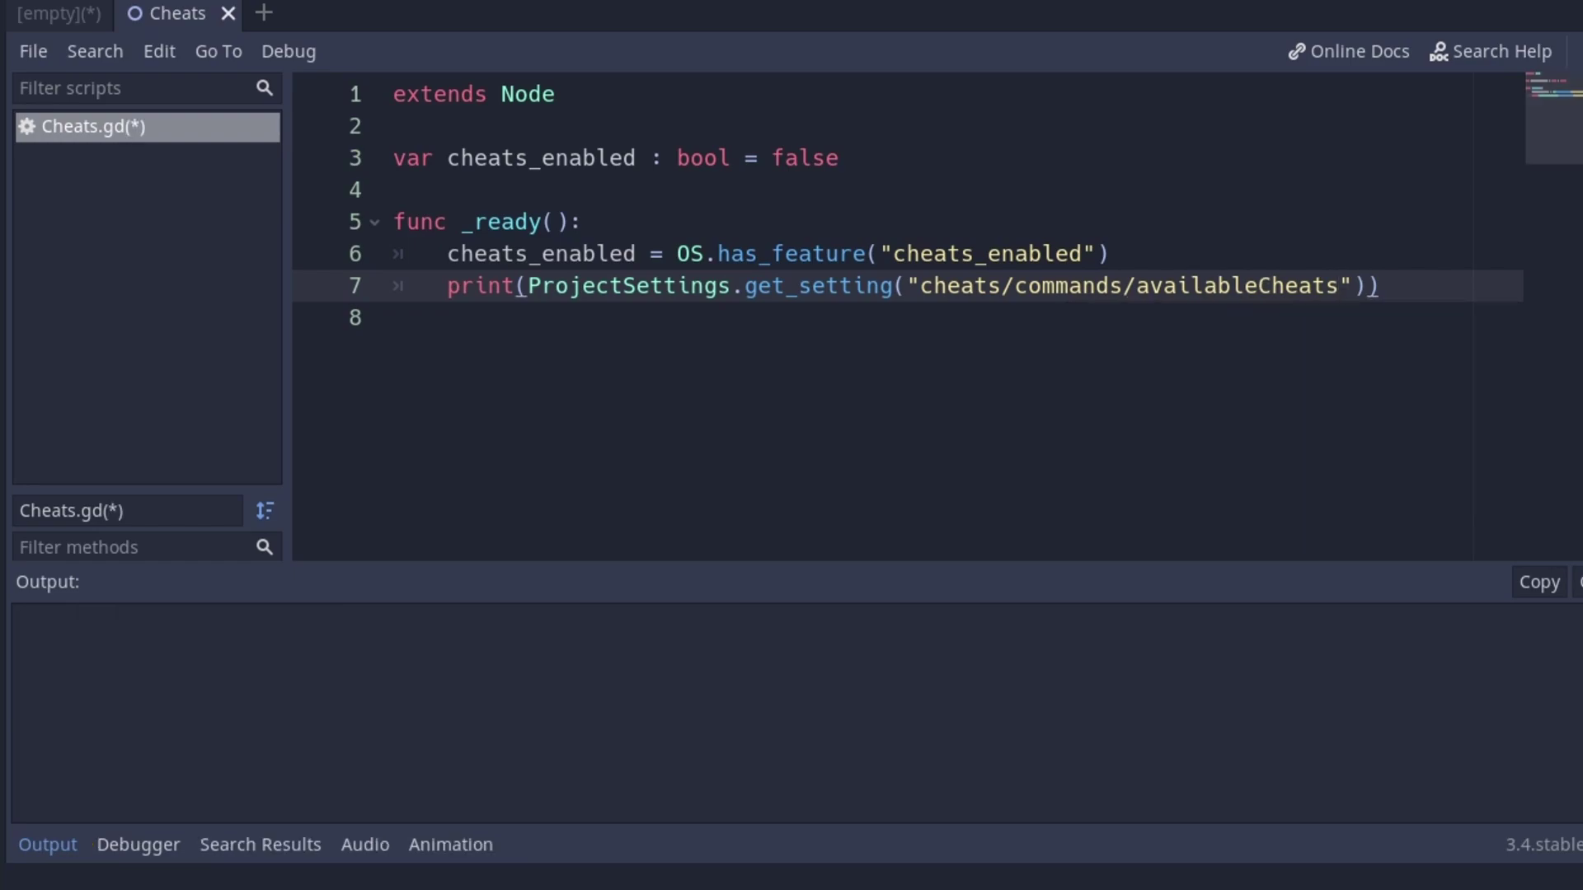
Run the game, correct the setting path to a capital C, and run again to print the cheats.
key(F5)
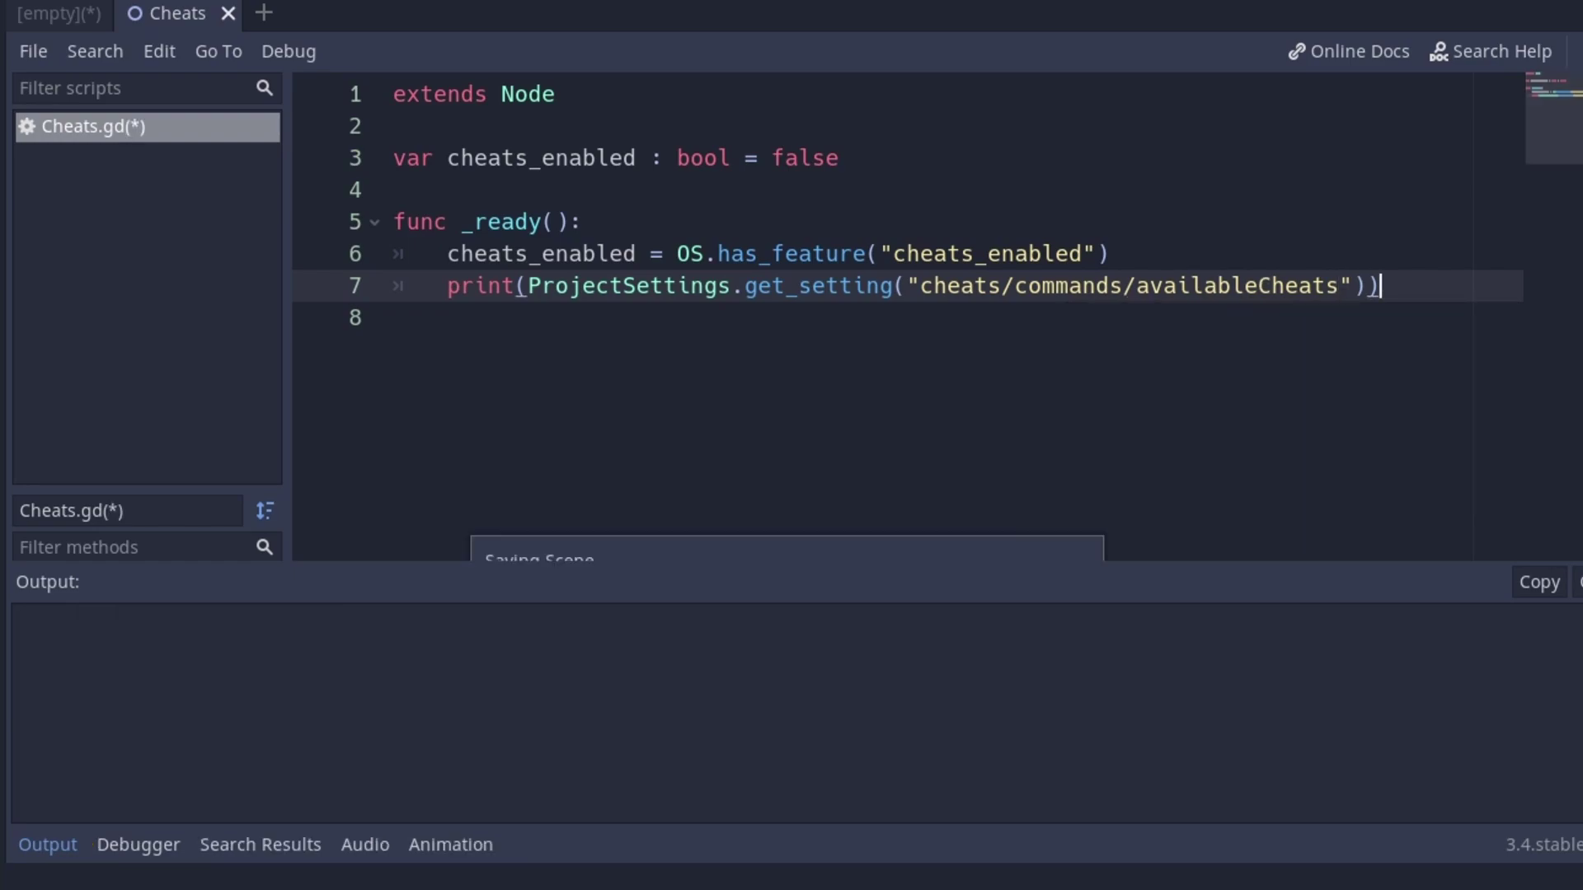
key(F8)
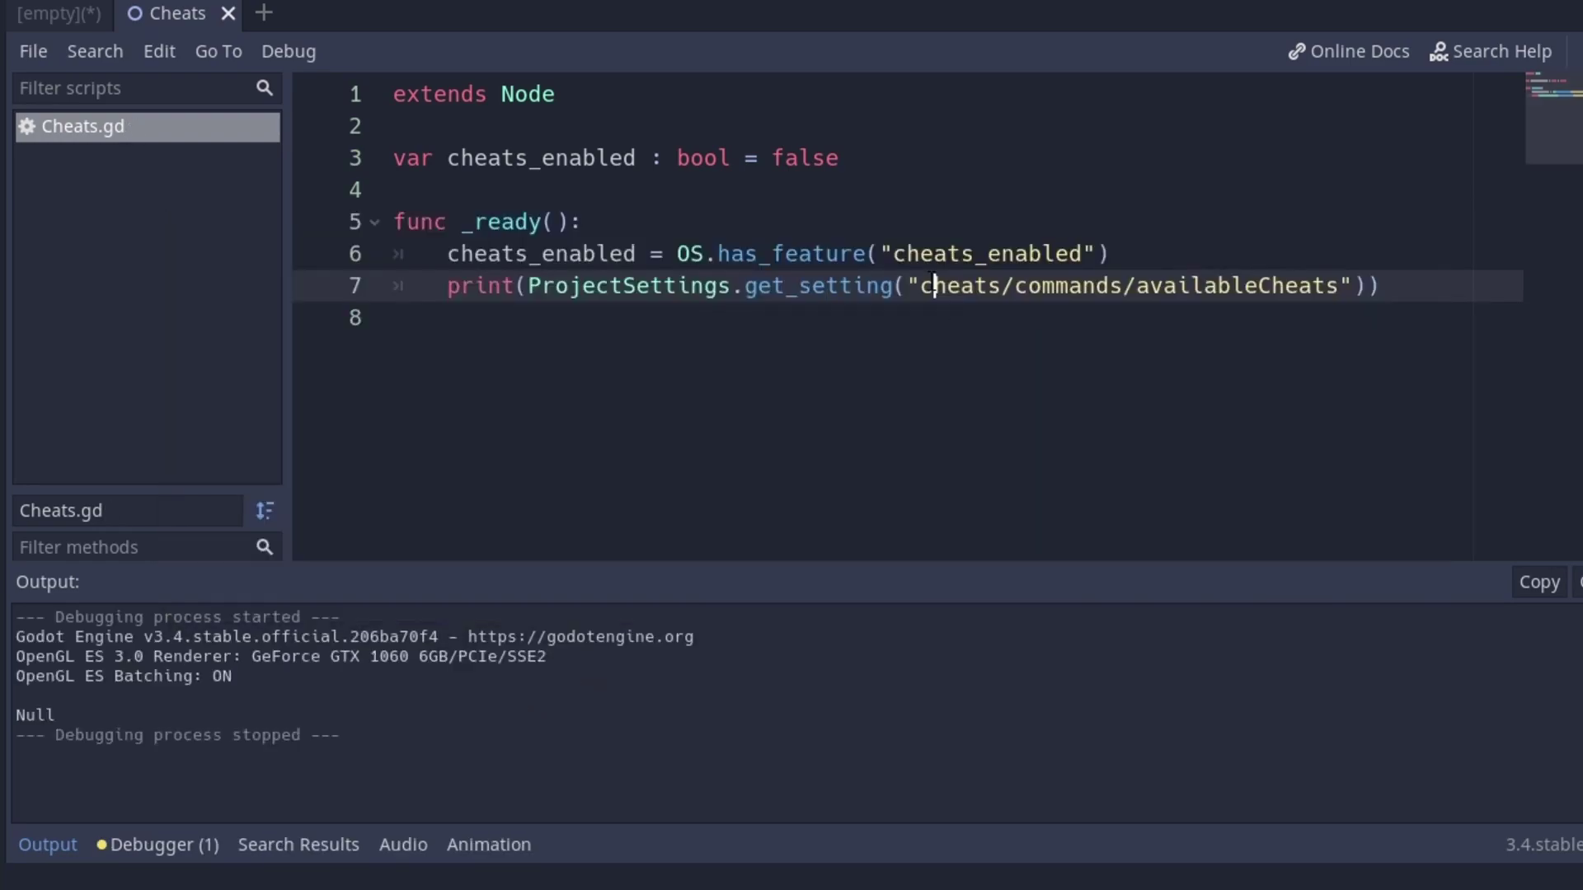
key(BackSpace)
text(C)
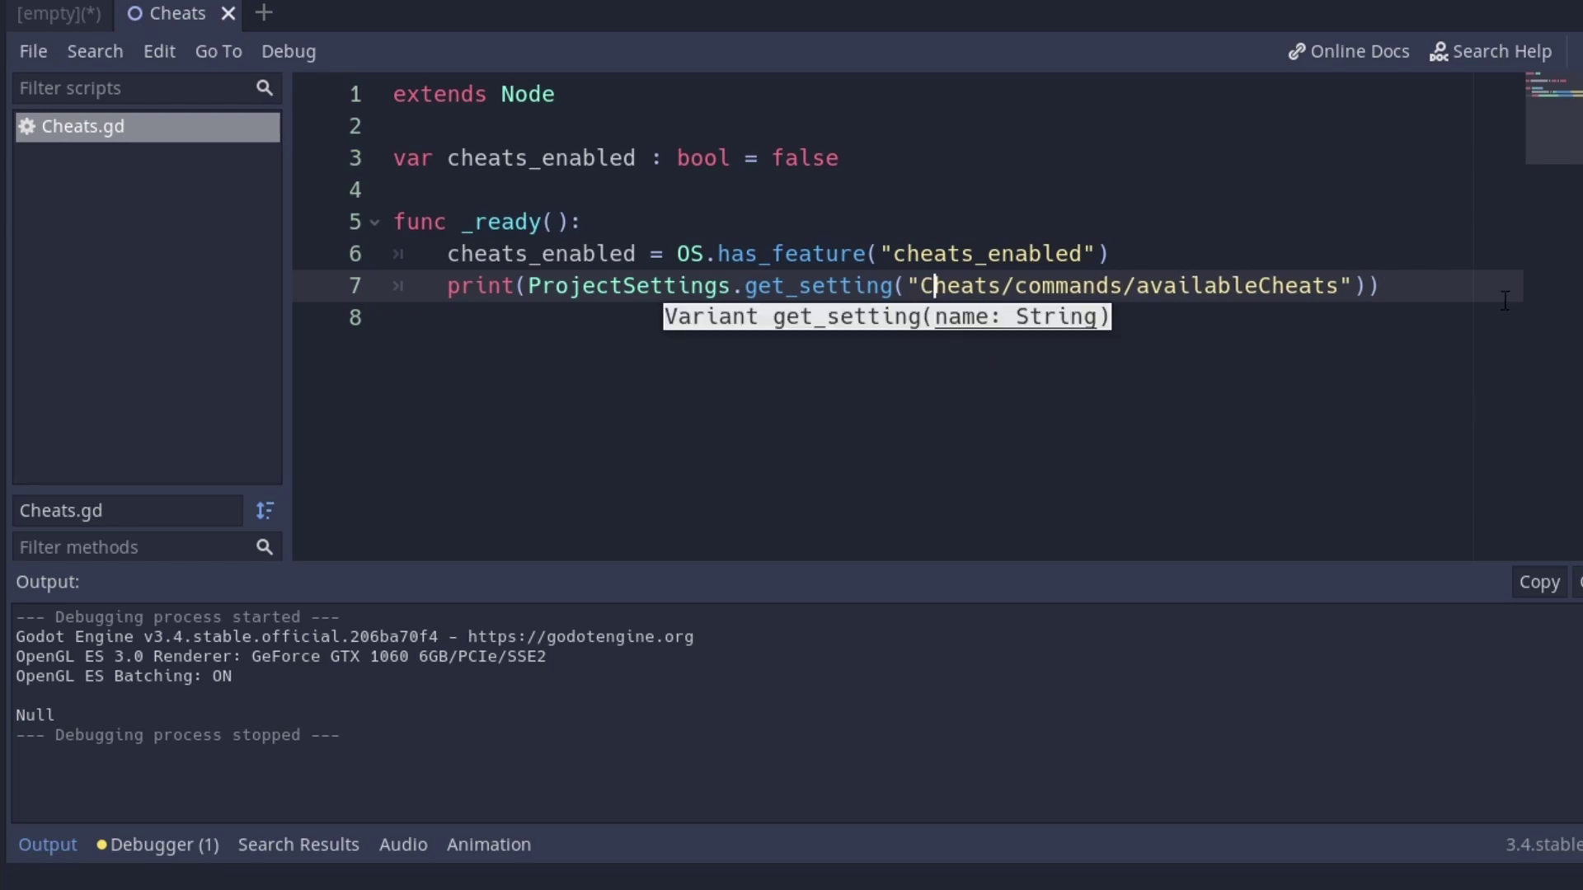
key(F5)
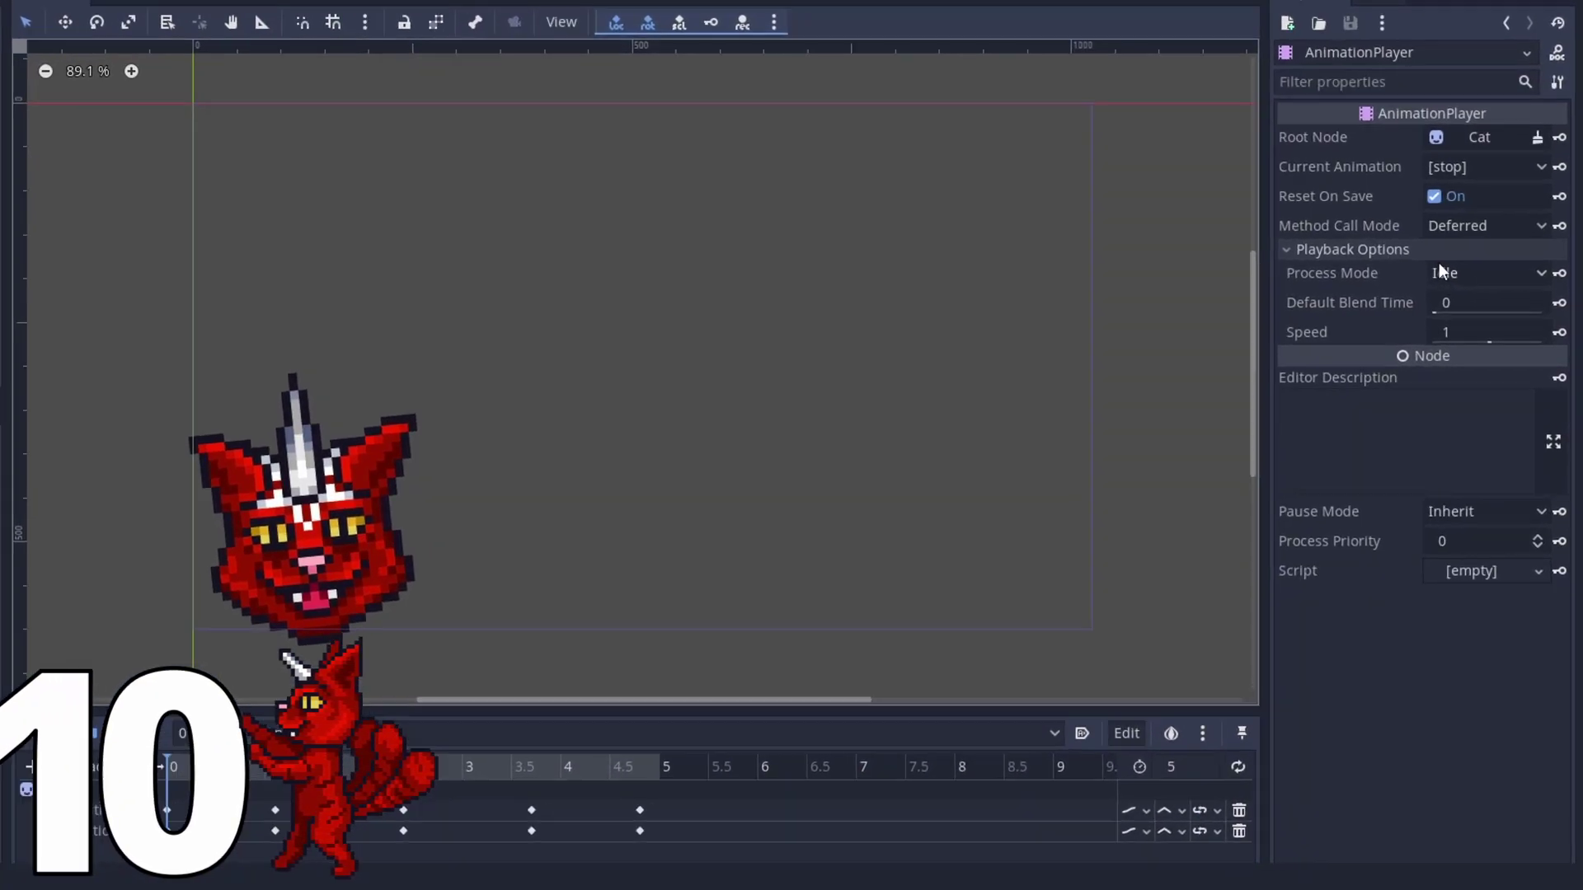
Set the AnimationPlayer to Physics process mode, run at 5 physics FPS, then switch it to Manual.
click(1482, 281)
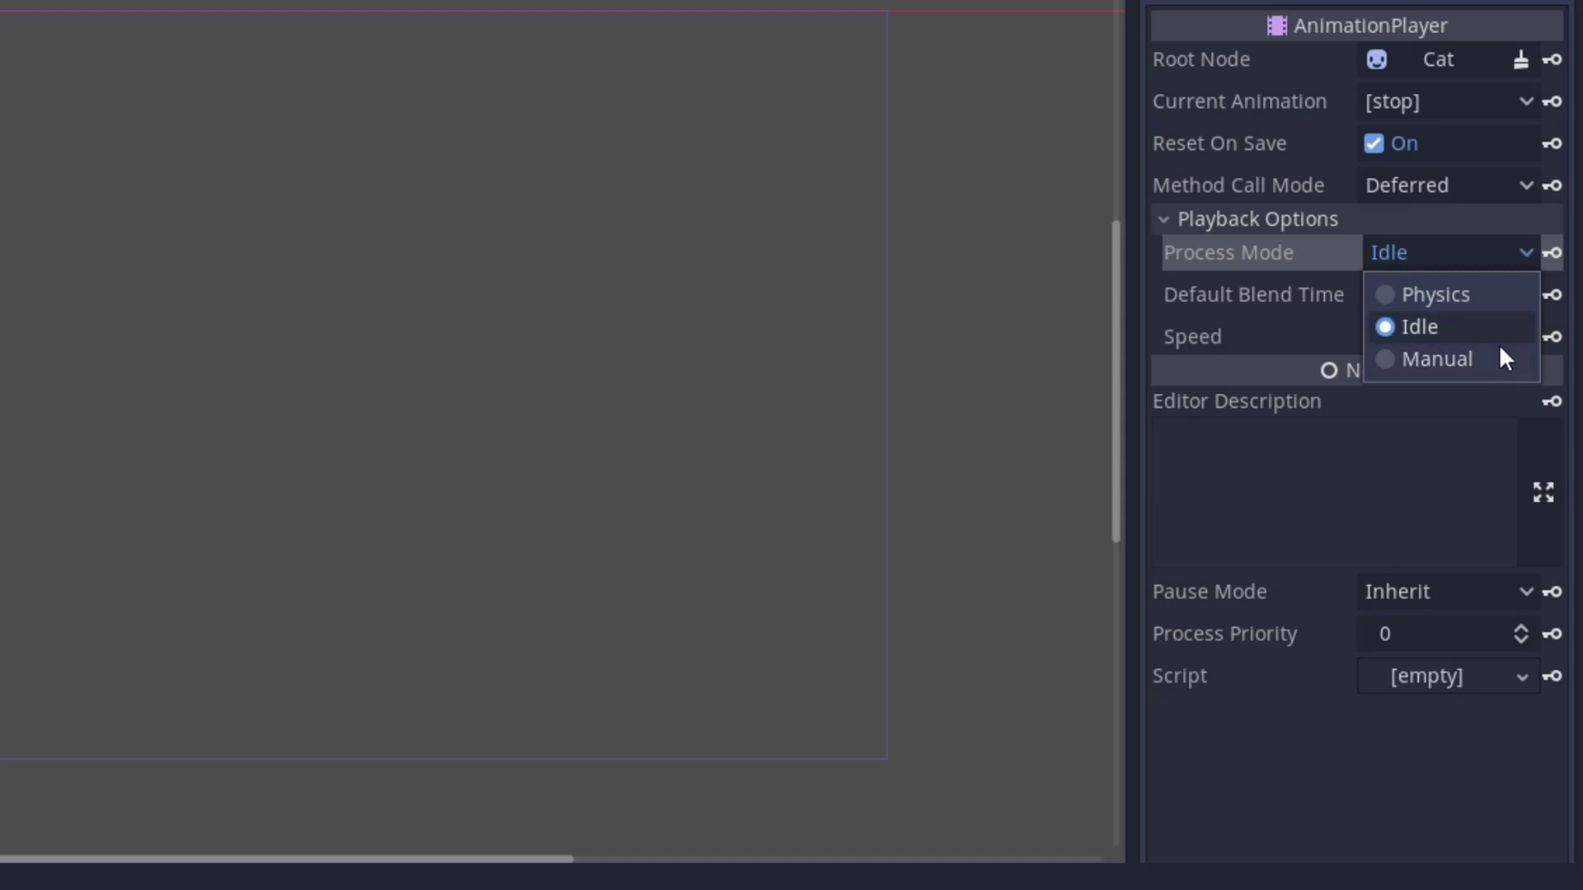
click(1478, 297)
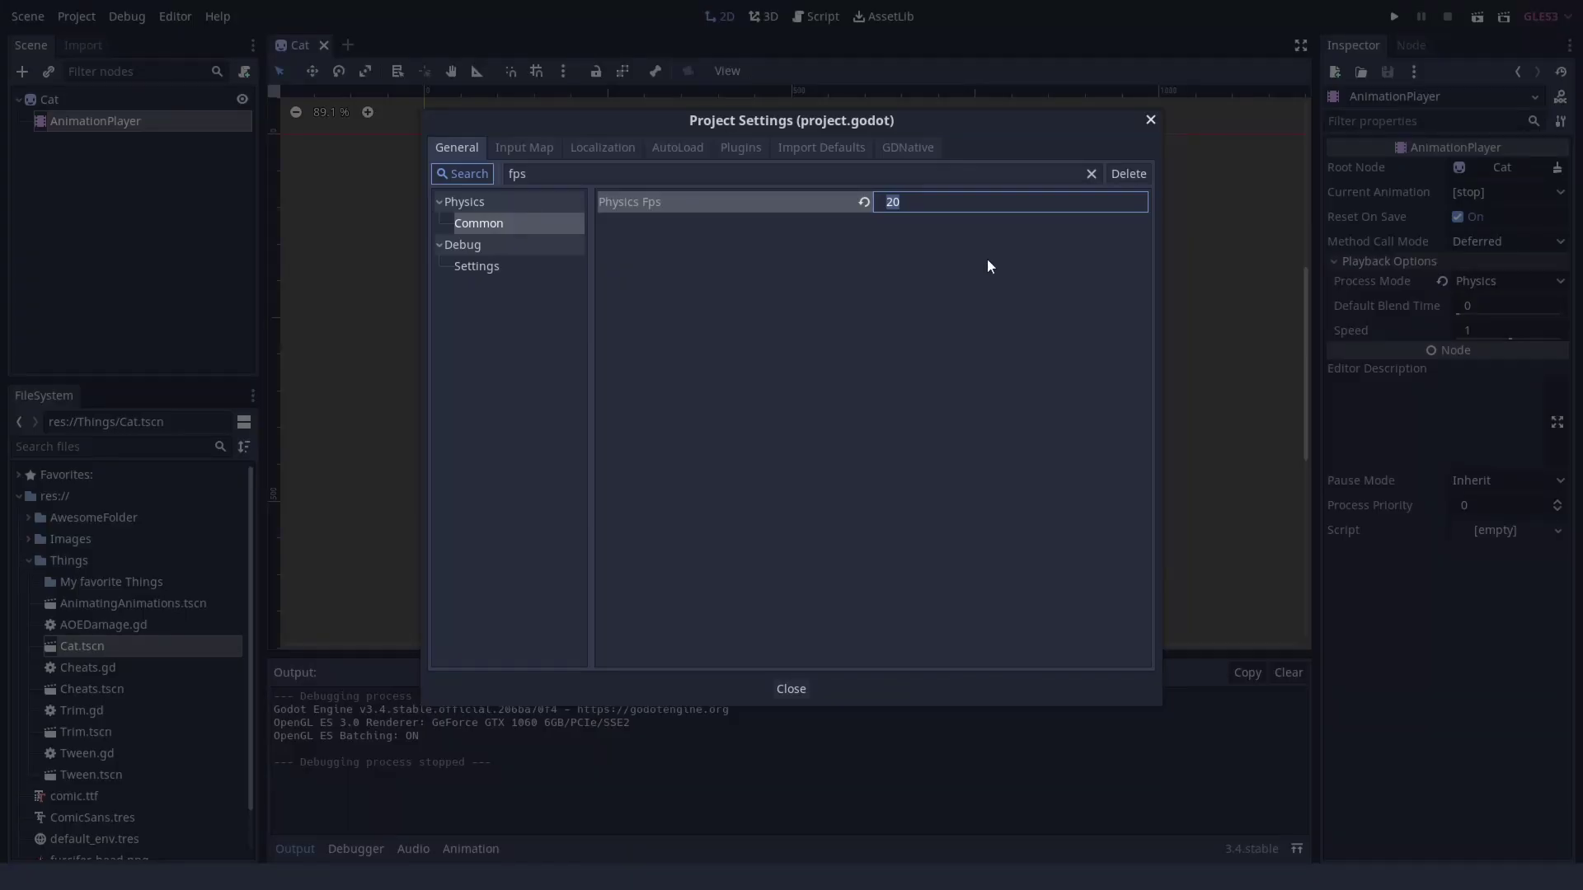
text(5)
click(790, 685)
click(1476, 20)
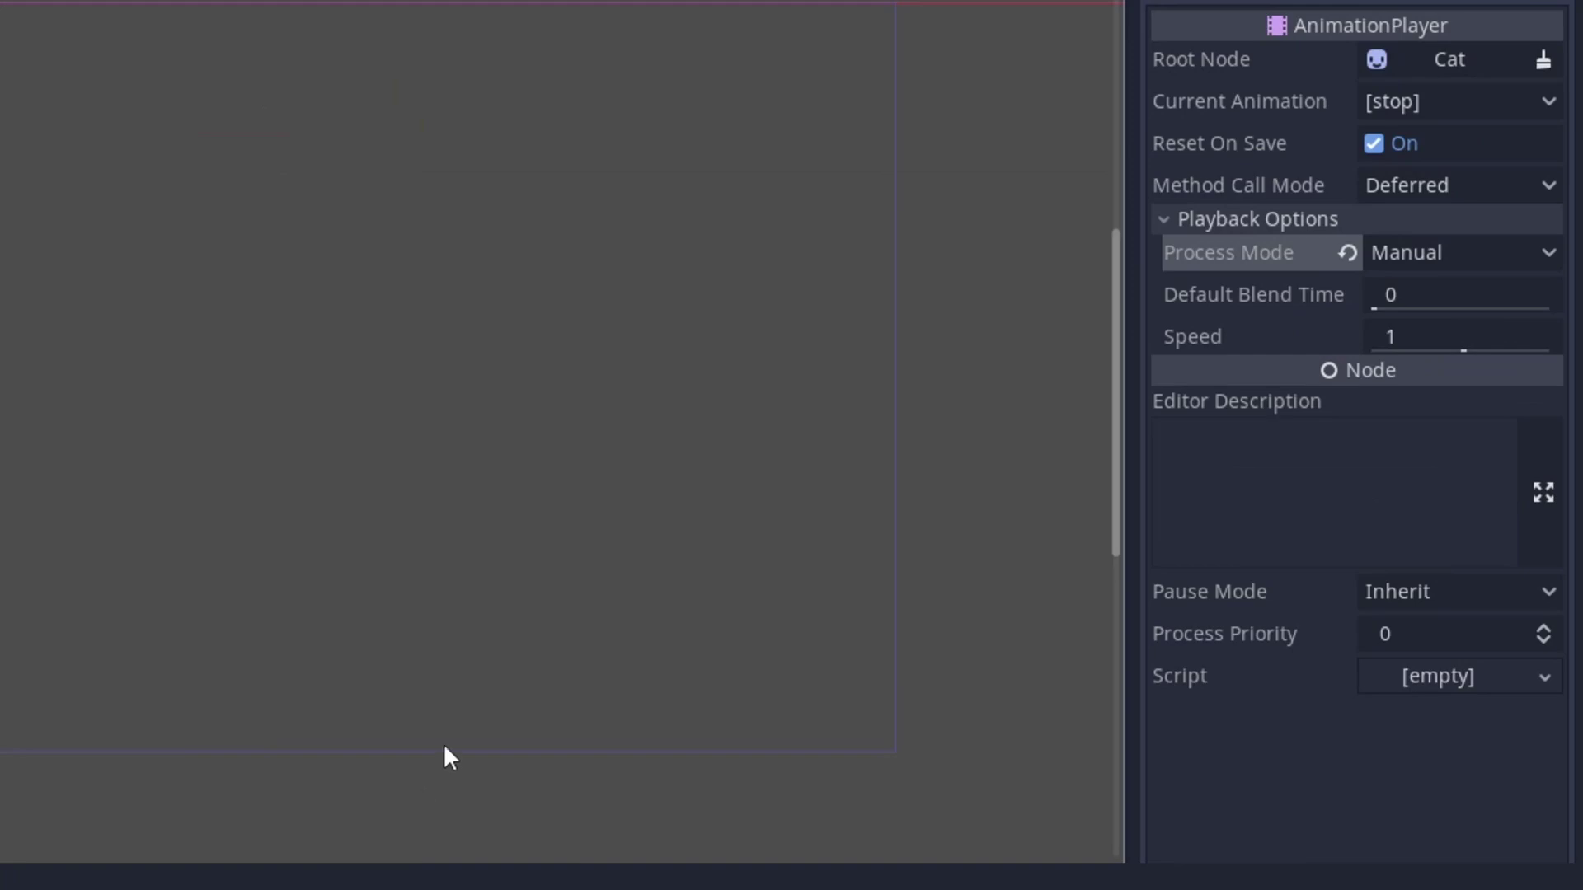
click(1478, 20)
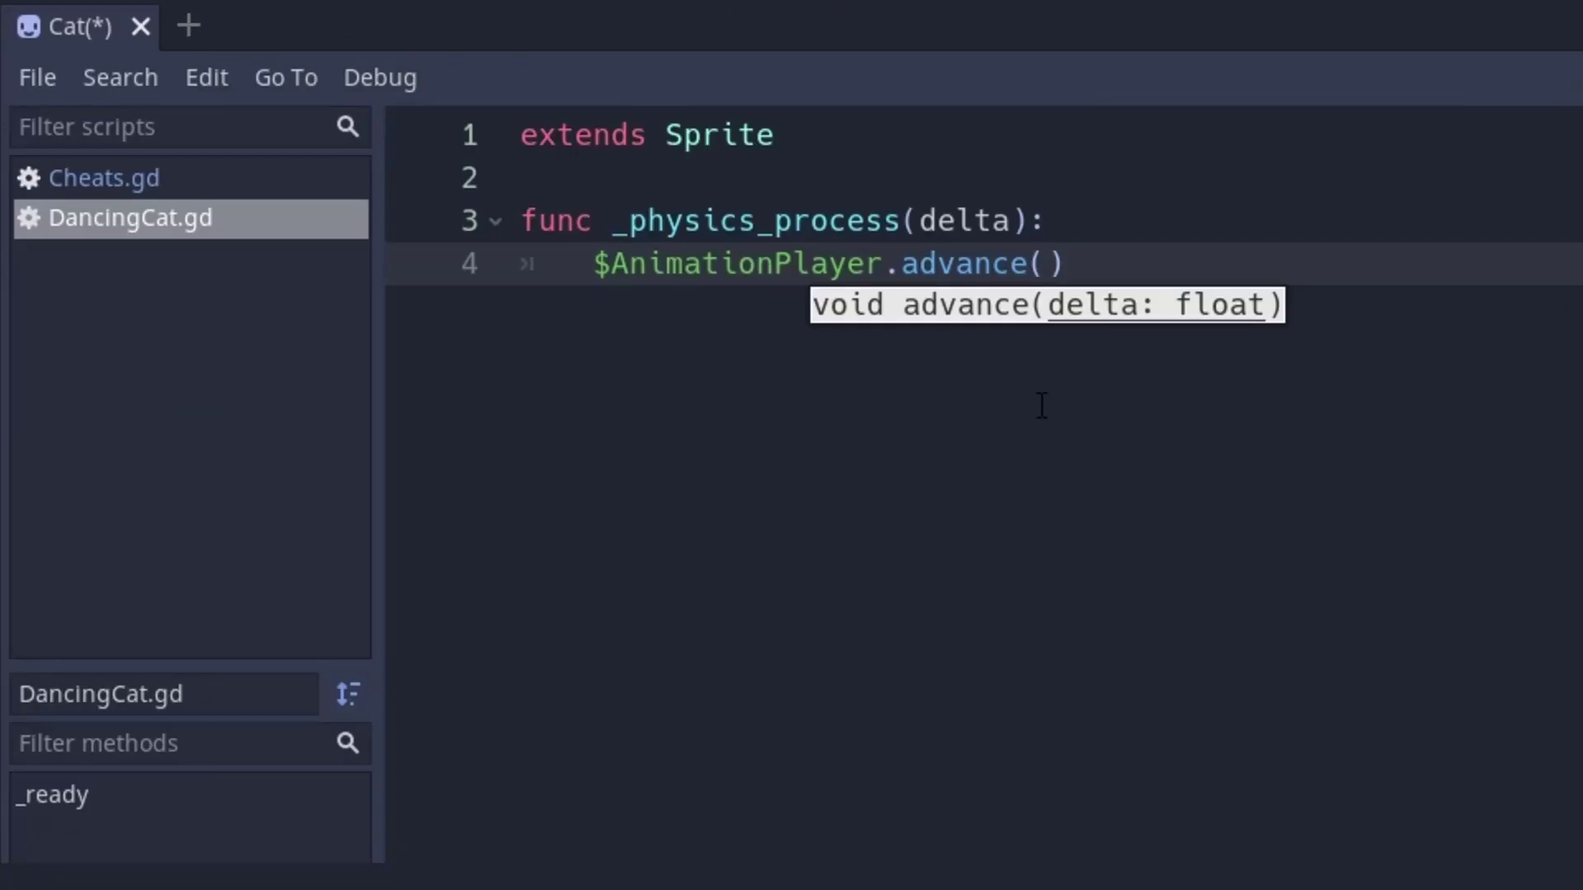
text(delta)
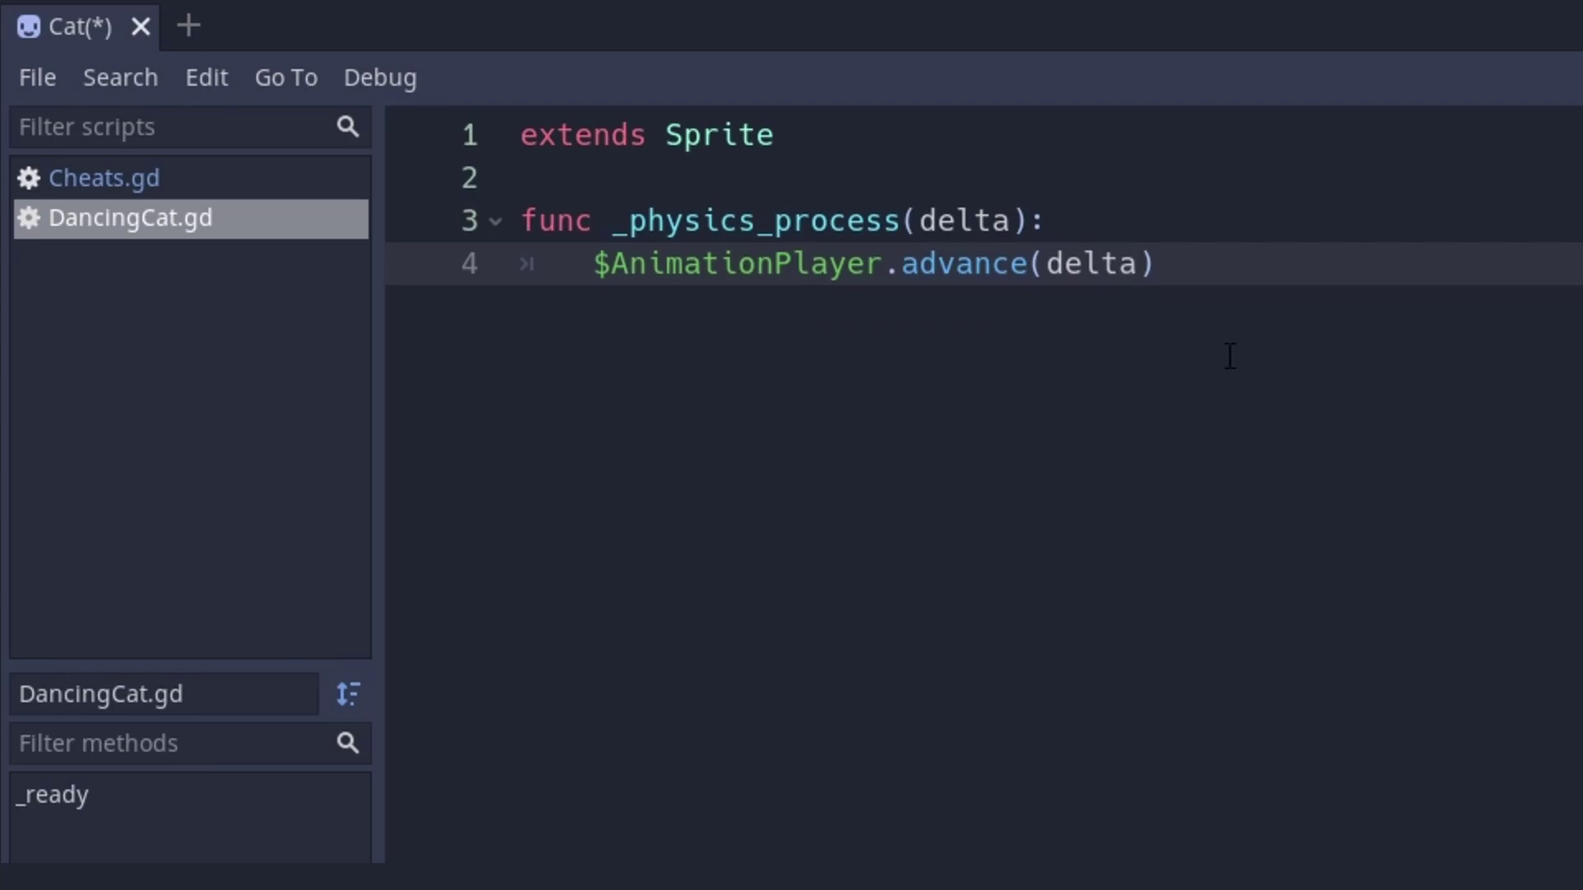